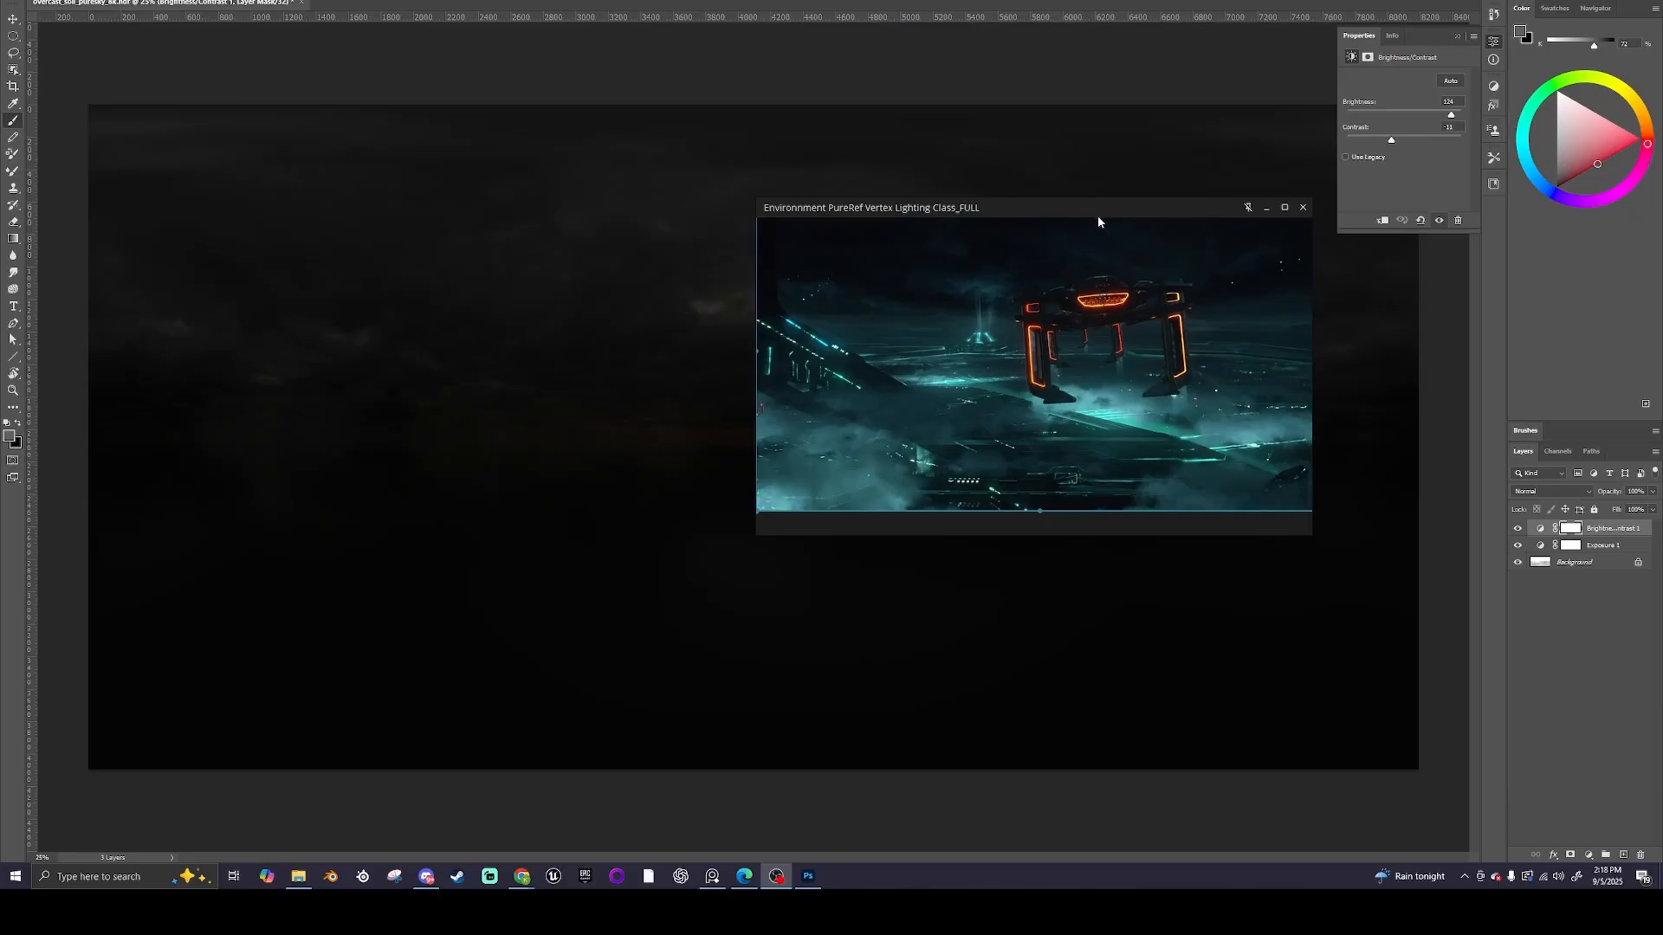
Compare the sky panorama with the Exposure and Brightness/Contrast adjustments hidden and shown, beside the Tron reference image
left_click_drag(1100, 211, 1022, 261)
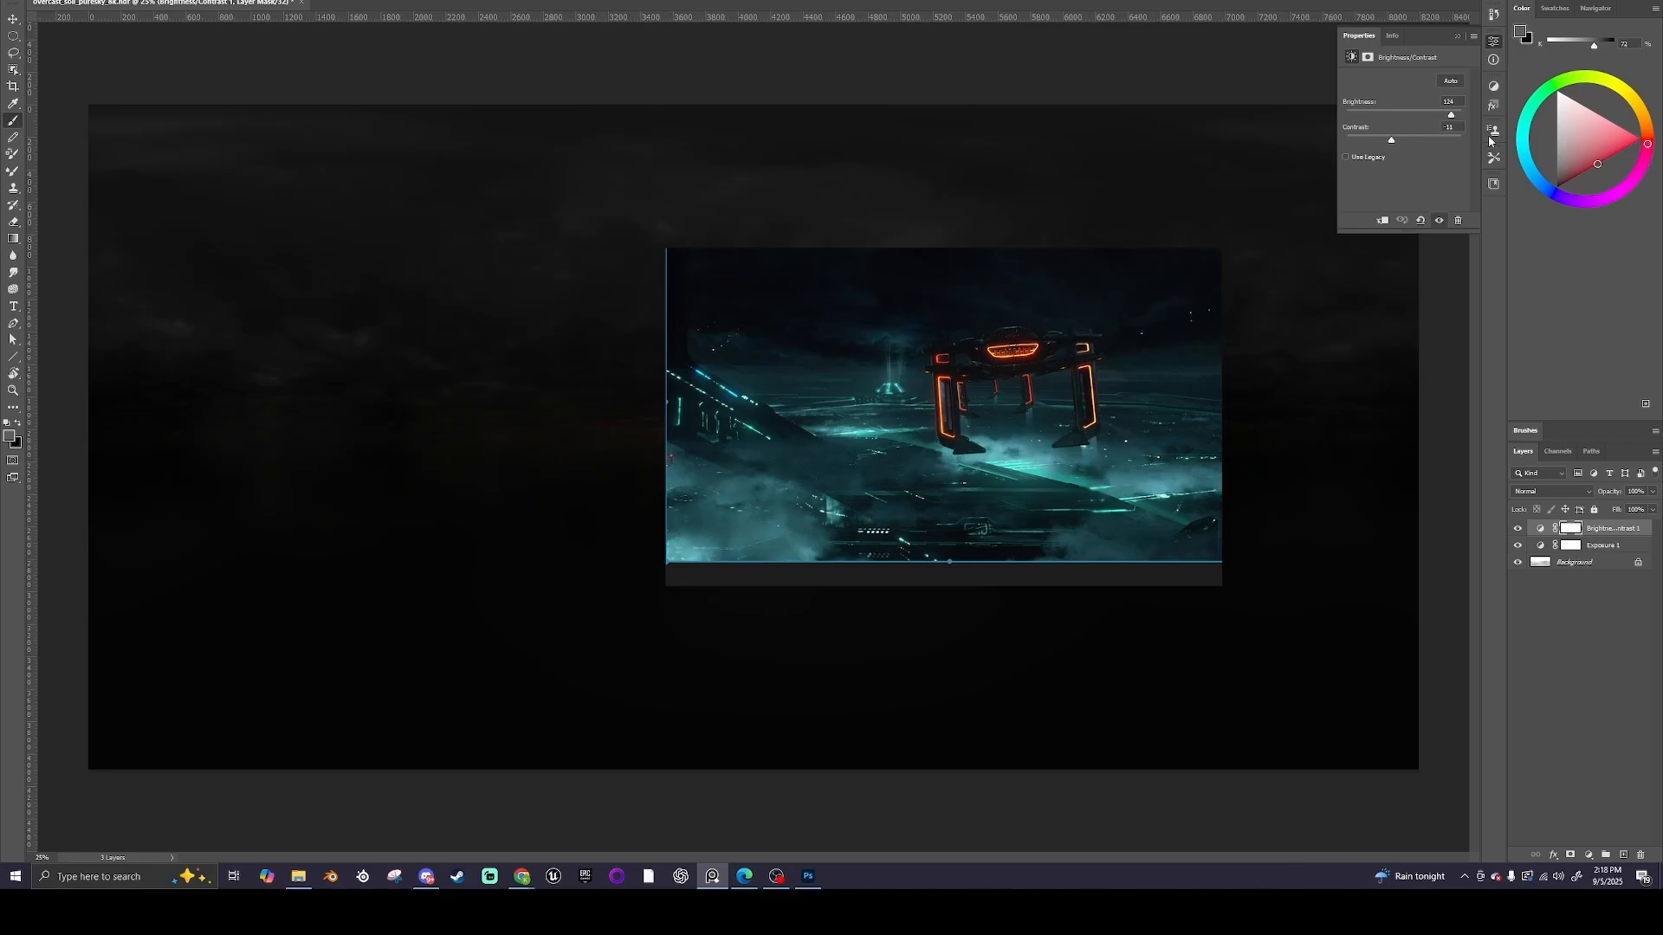
left_click(1494, 86)
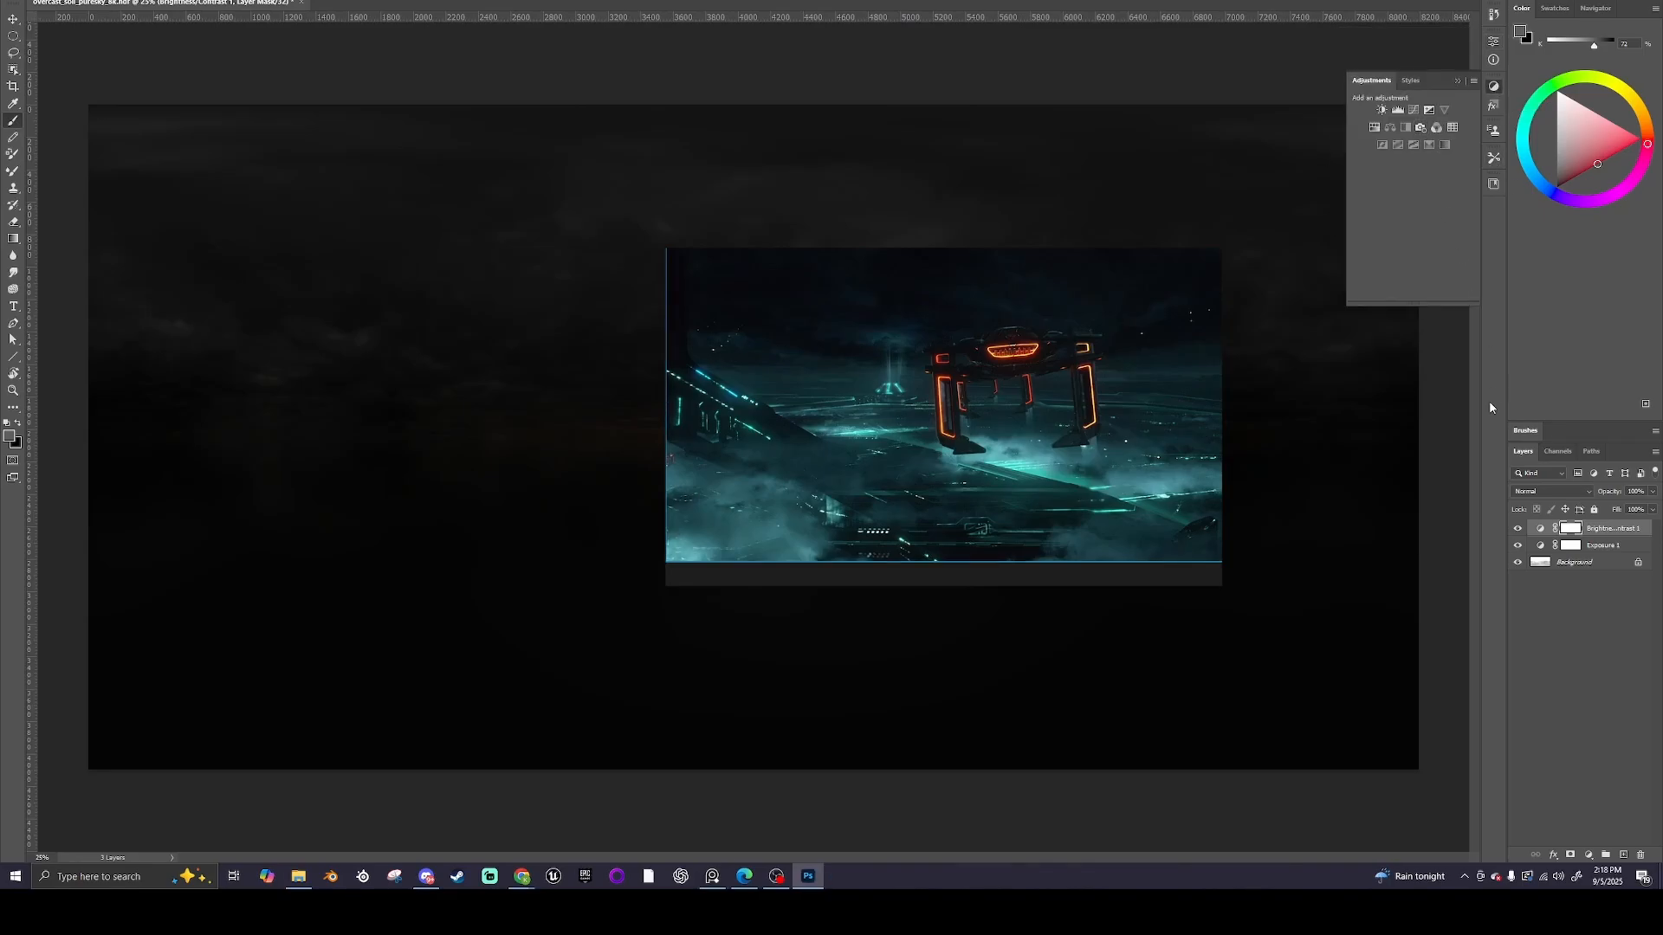
left_click(1518, 529)
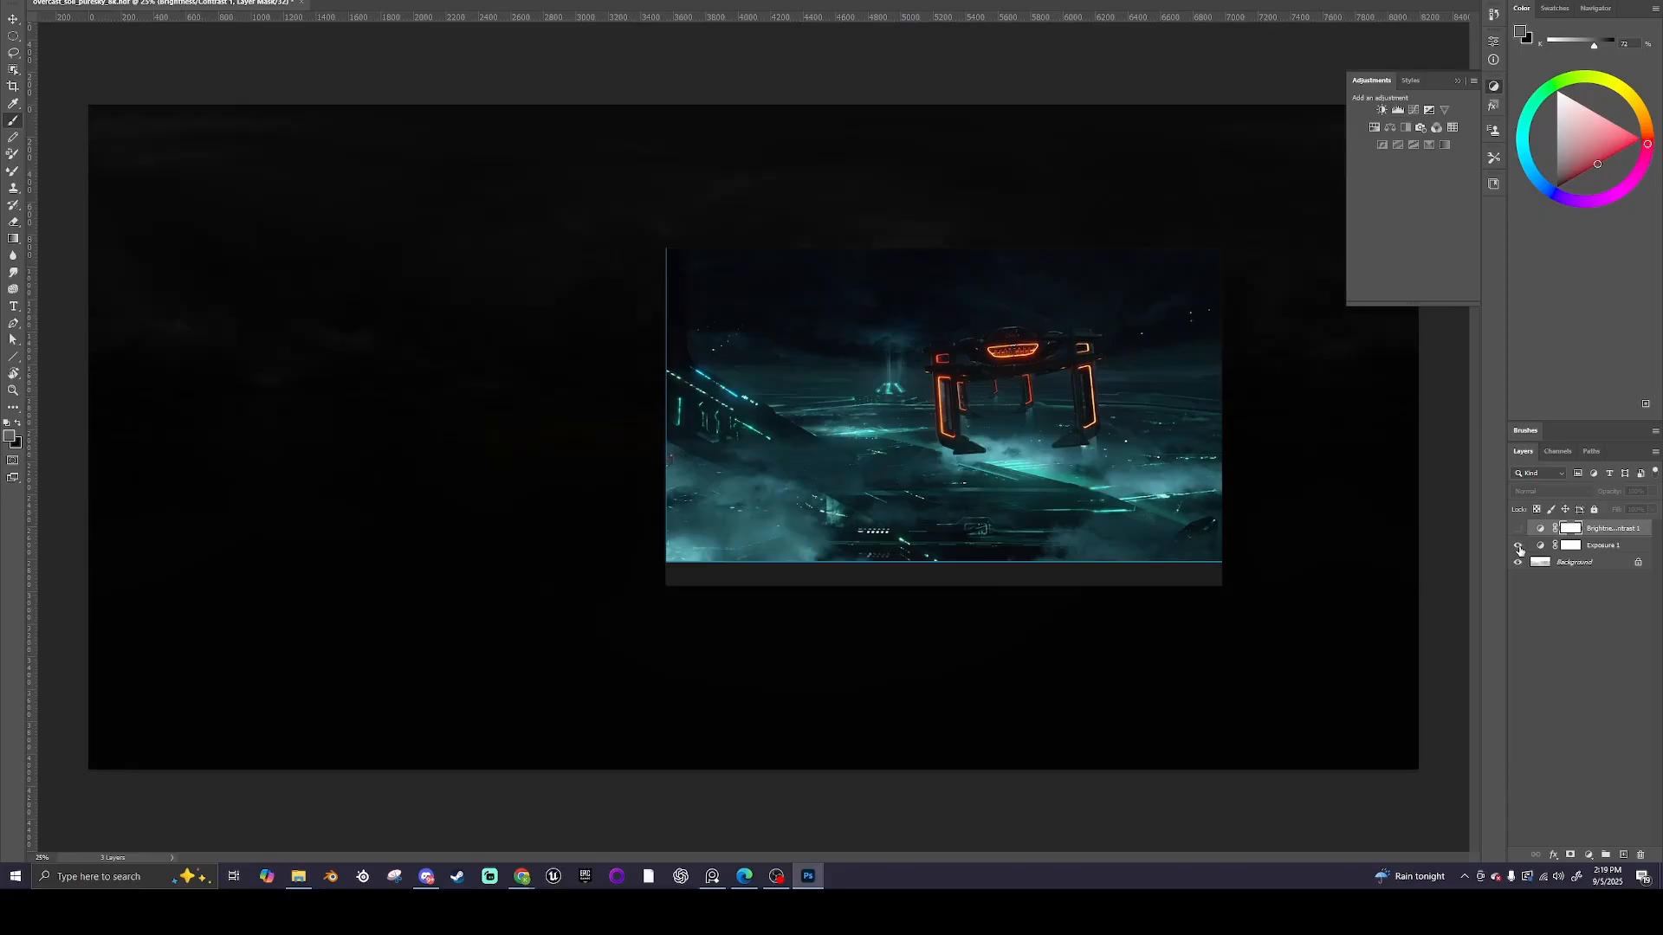
left_click(1518, 546)
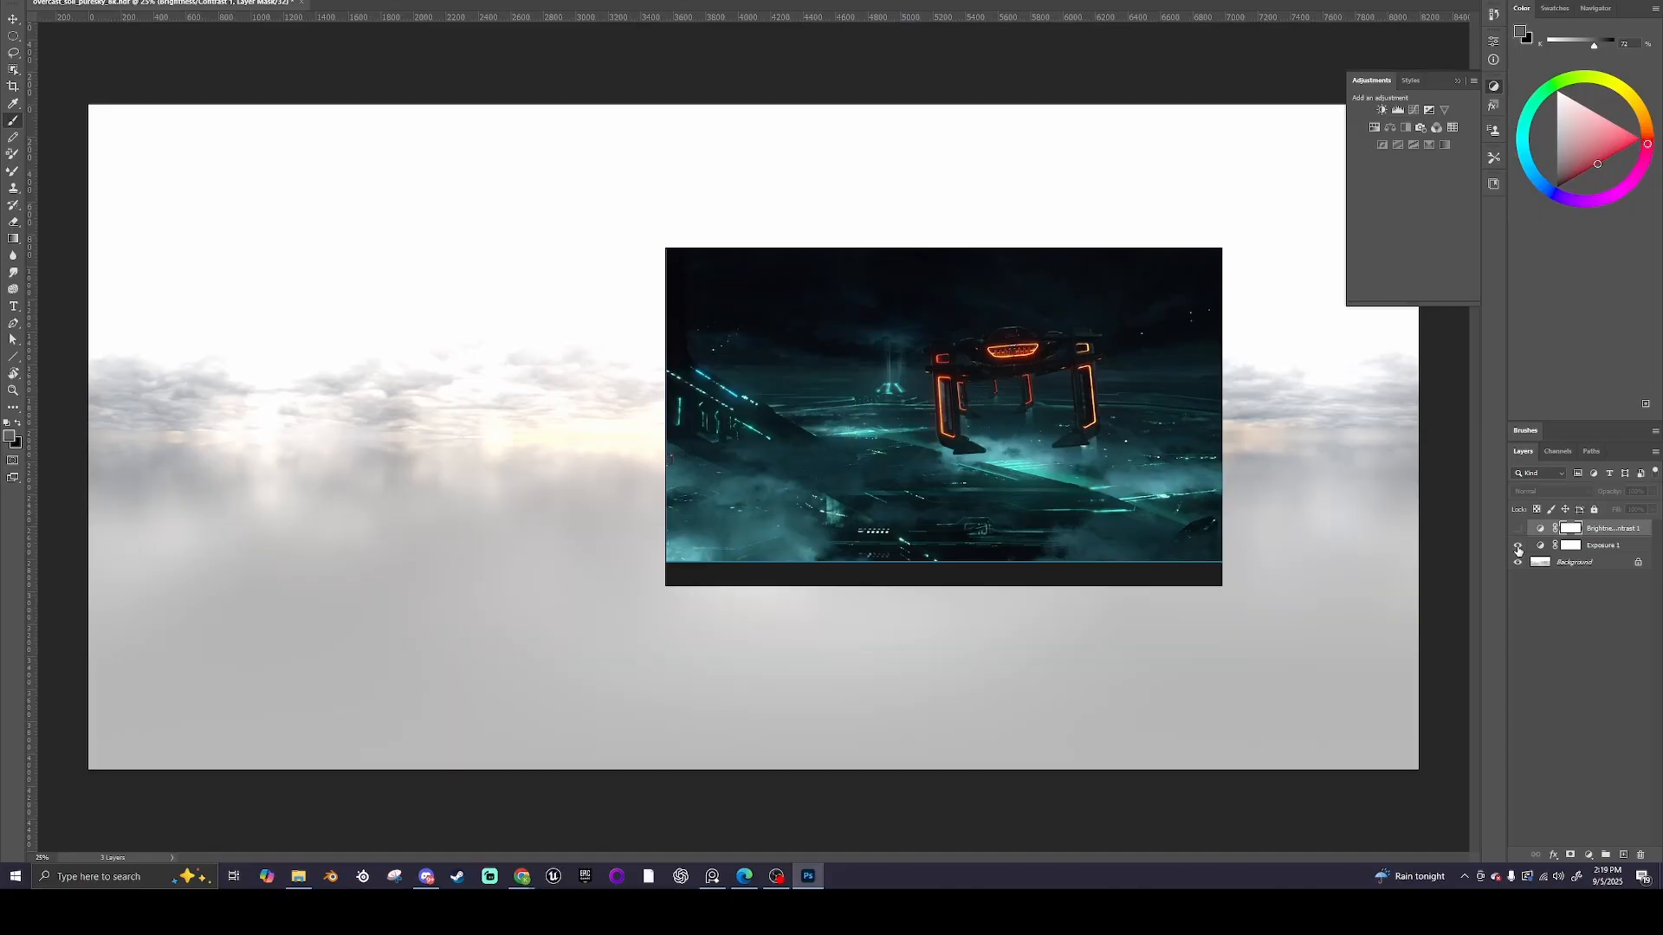
left_click(1519, 548)
left_click(1518, 529)
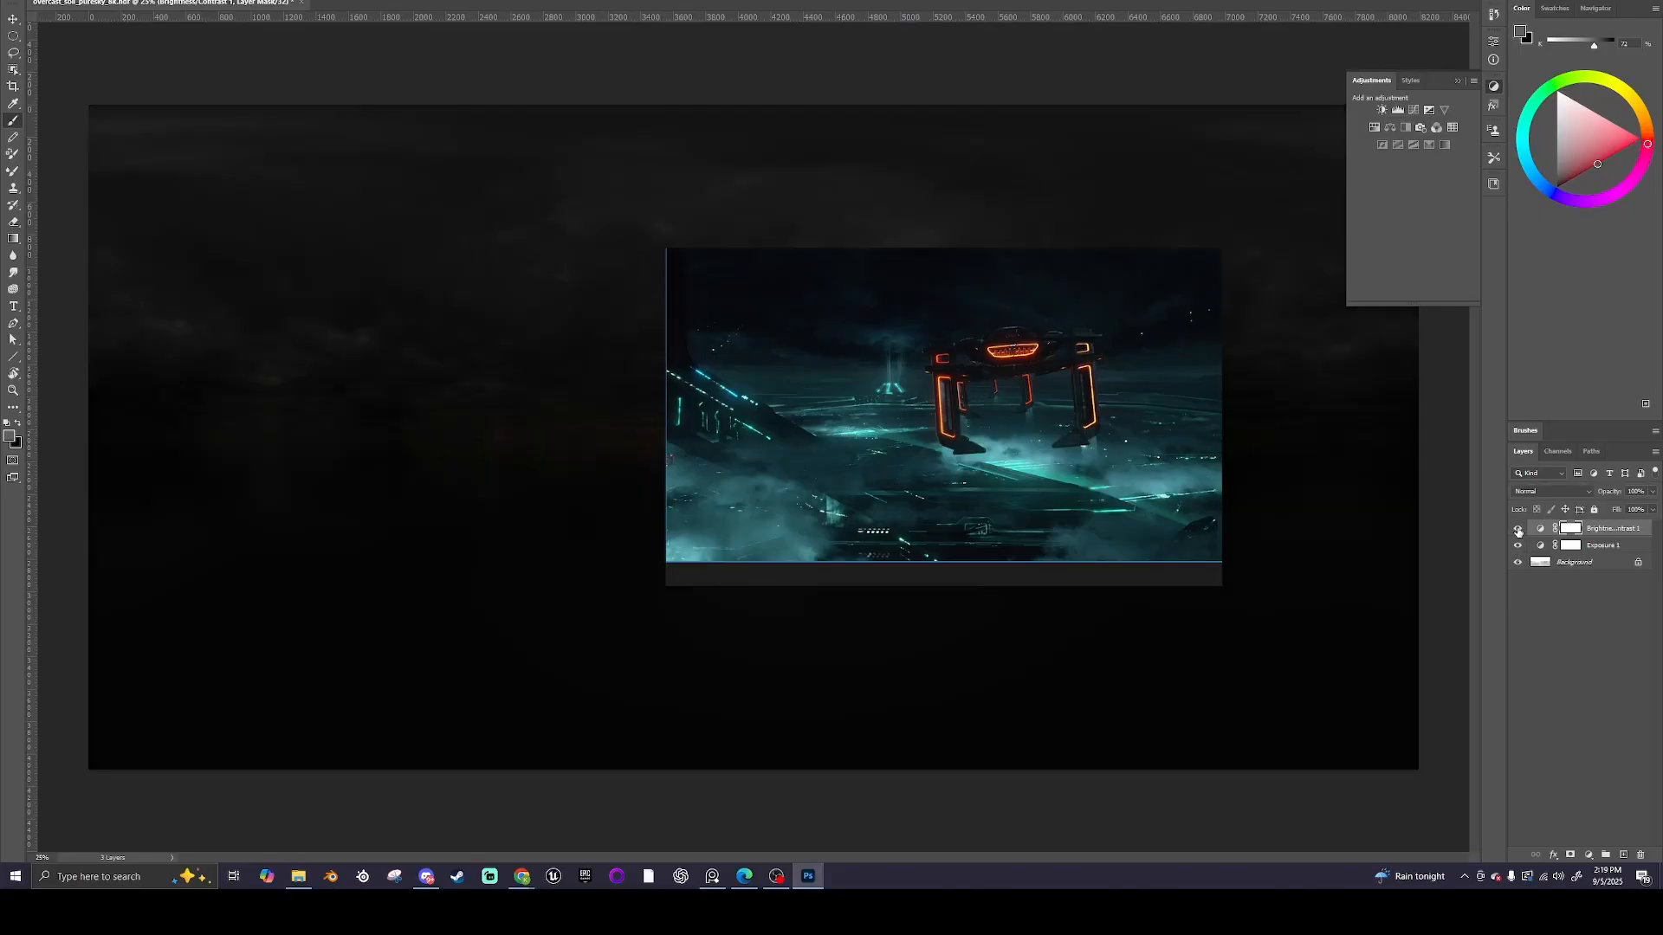
Add a Channel Mixer adjustment layer and tint the sky teal by lowering Red to about -80% and Blue to about -141% in the Red output channel
left_click_drag(1047, 265, 972, 265)
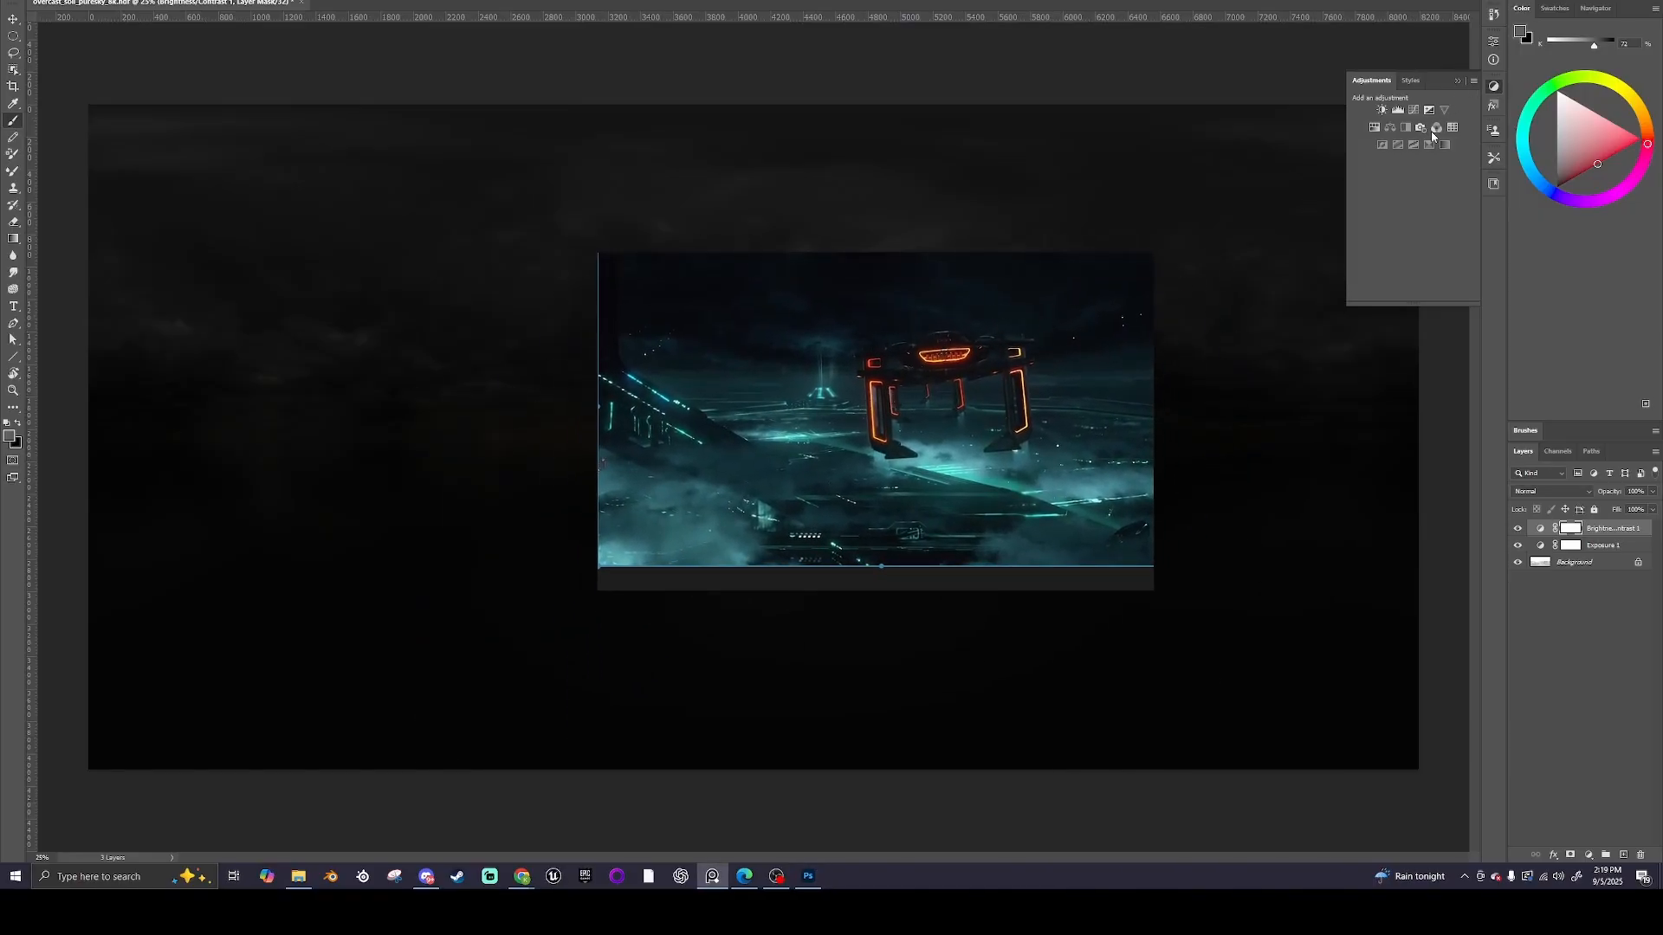
left_click(1372, 127)
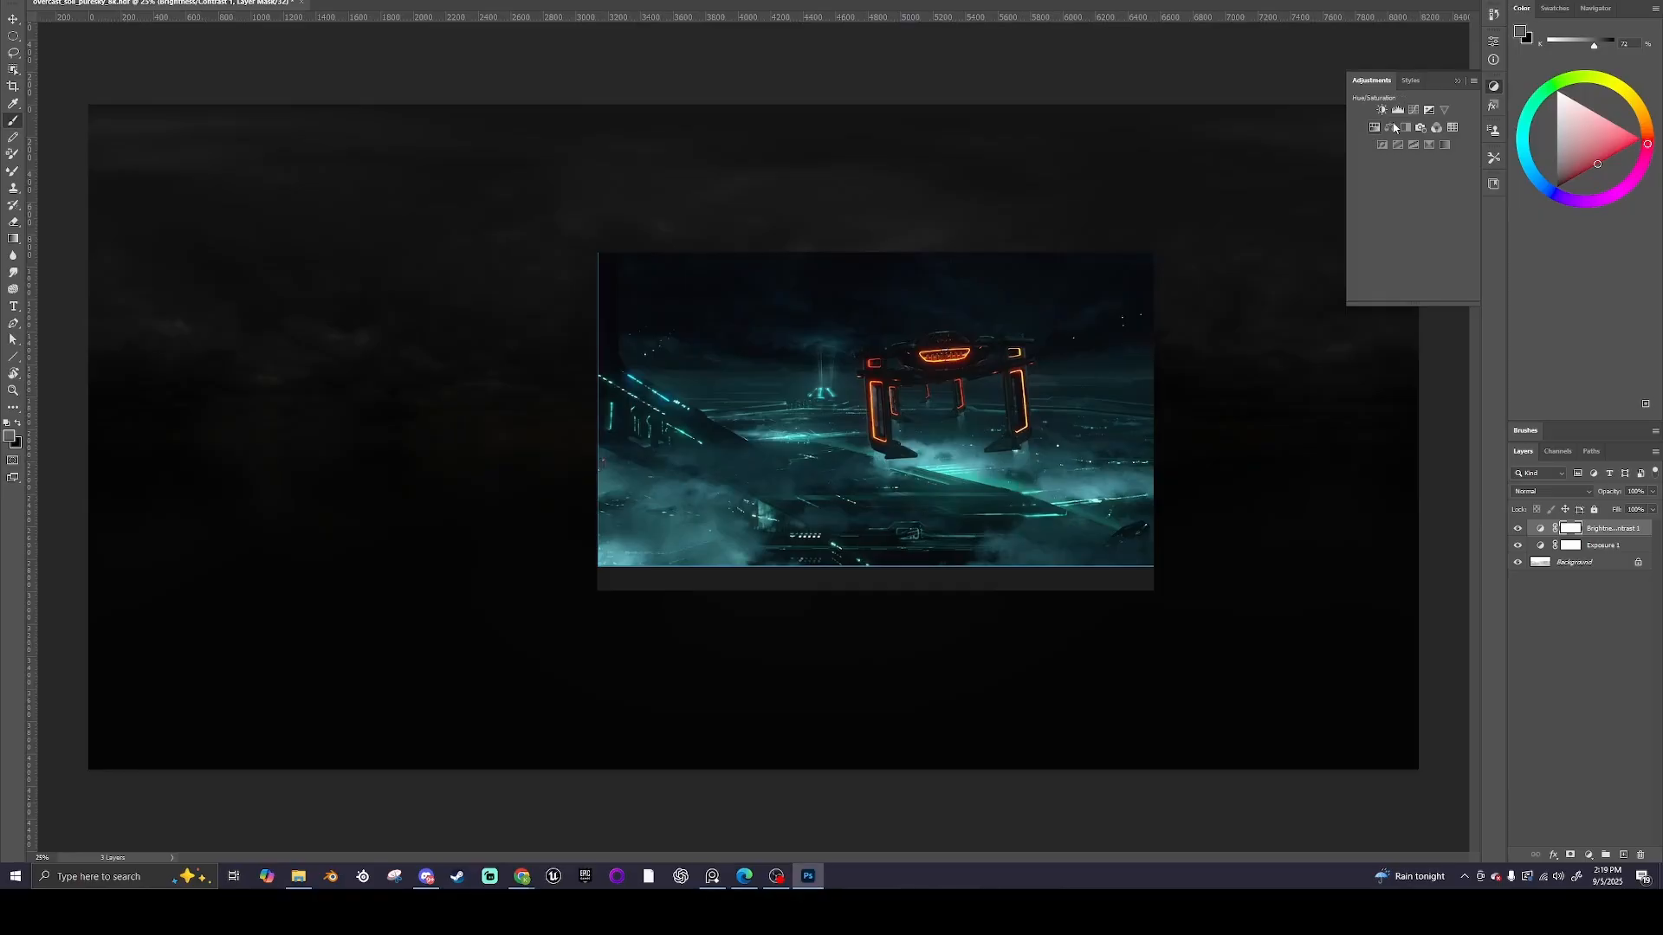
left_click(1438, 131)
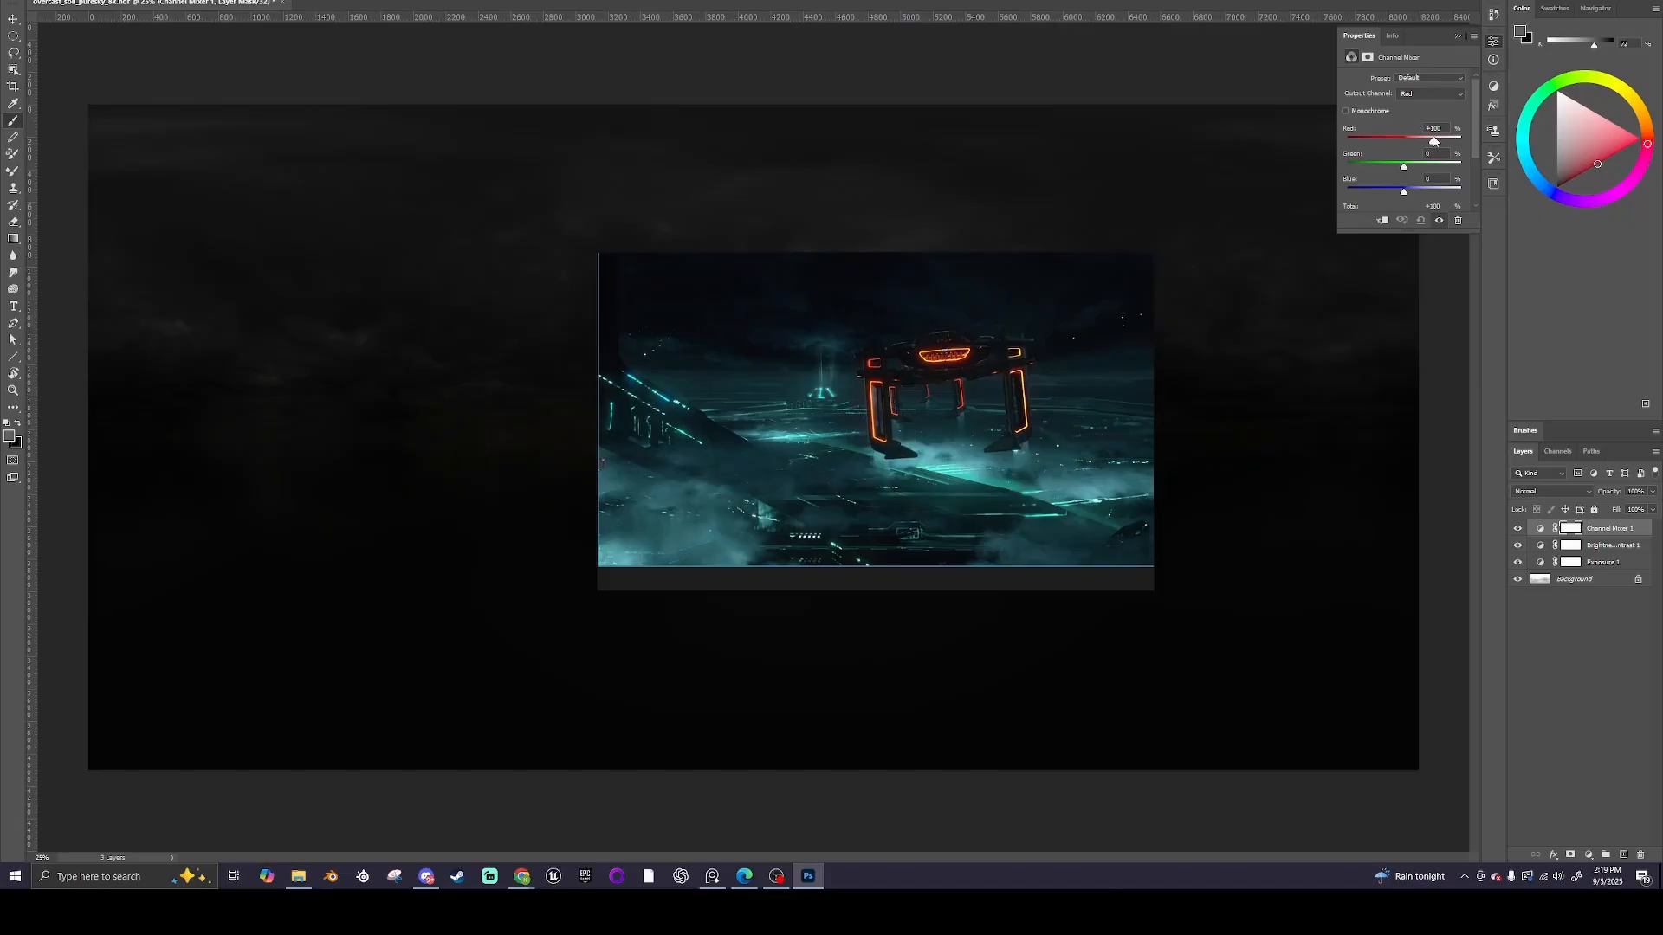
left_click_drag(1432, 141, 1359, 205)
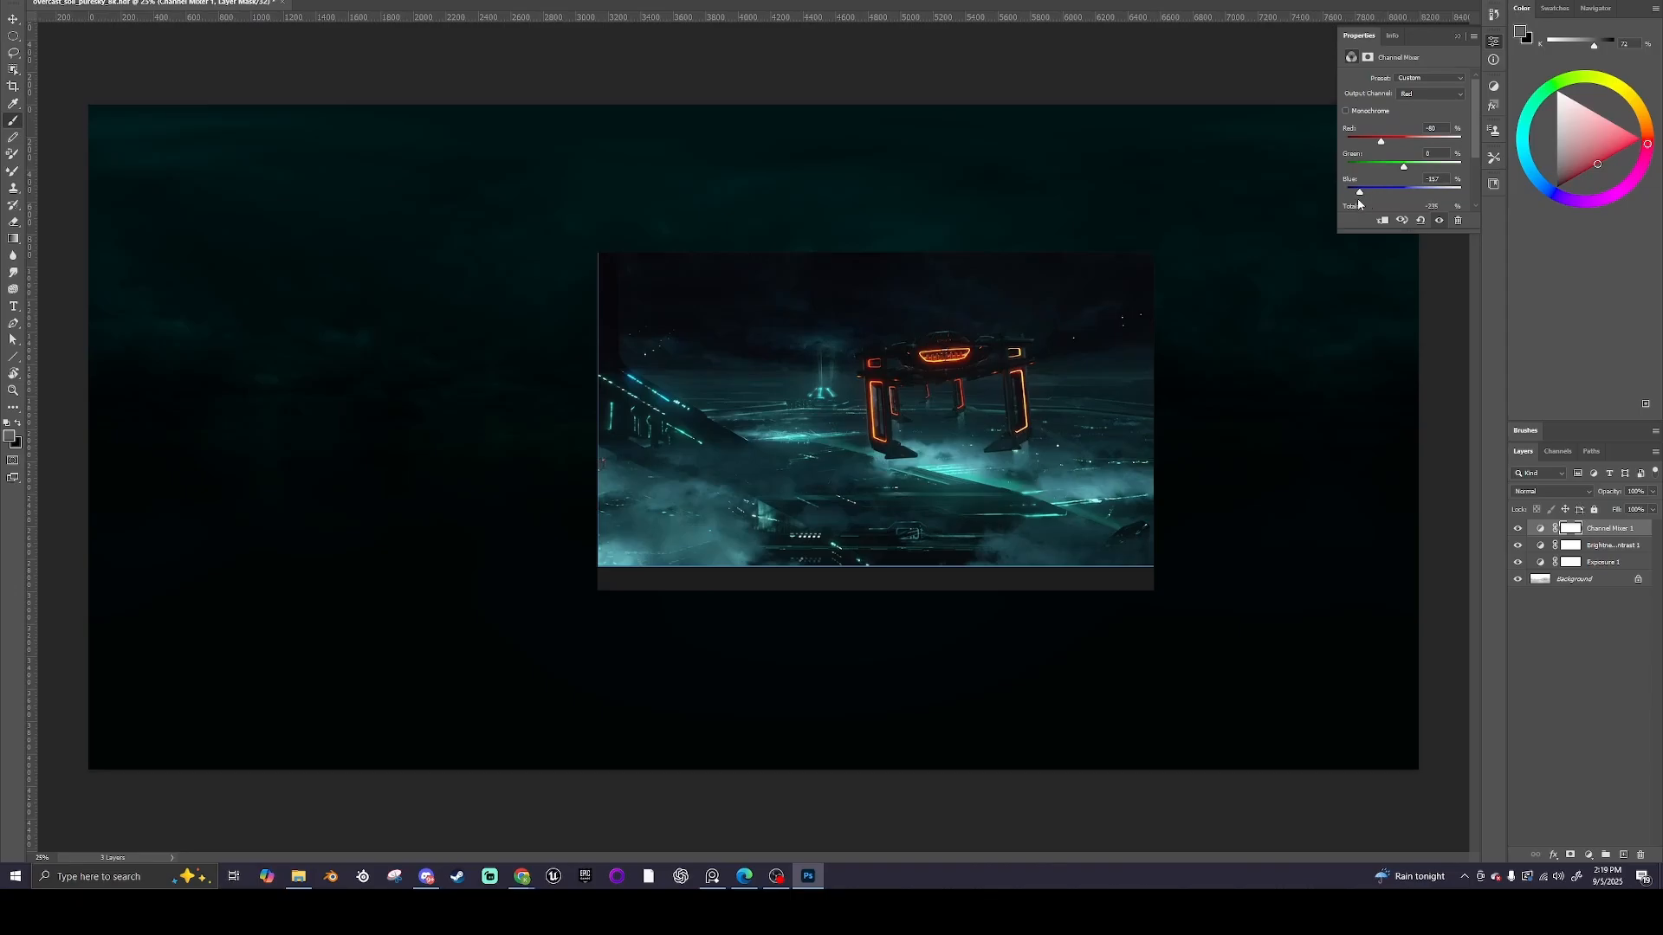
left_click_drag(1471, 198, 1402, 173)
In the Channel Mixer's Green output channel, lower Red below zero and raise Blue to about +18%
left_click(1458, 94)
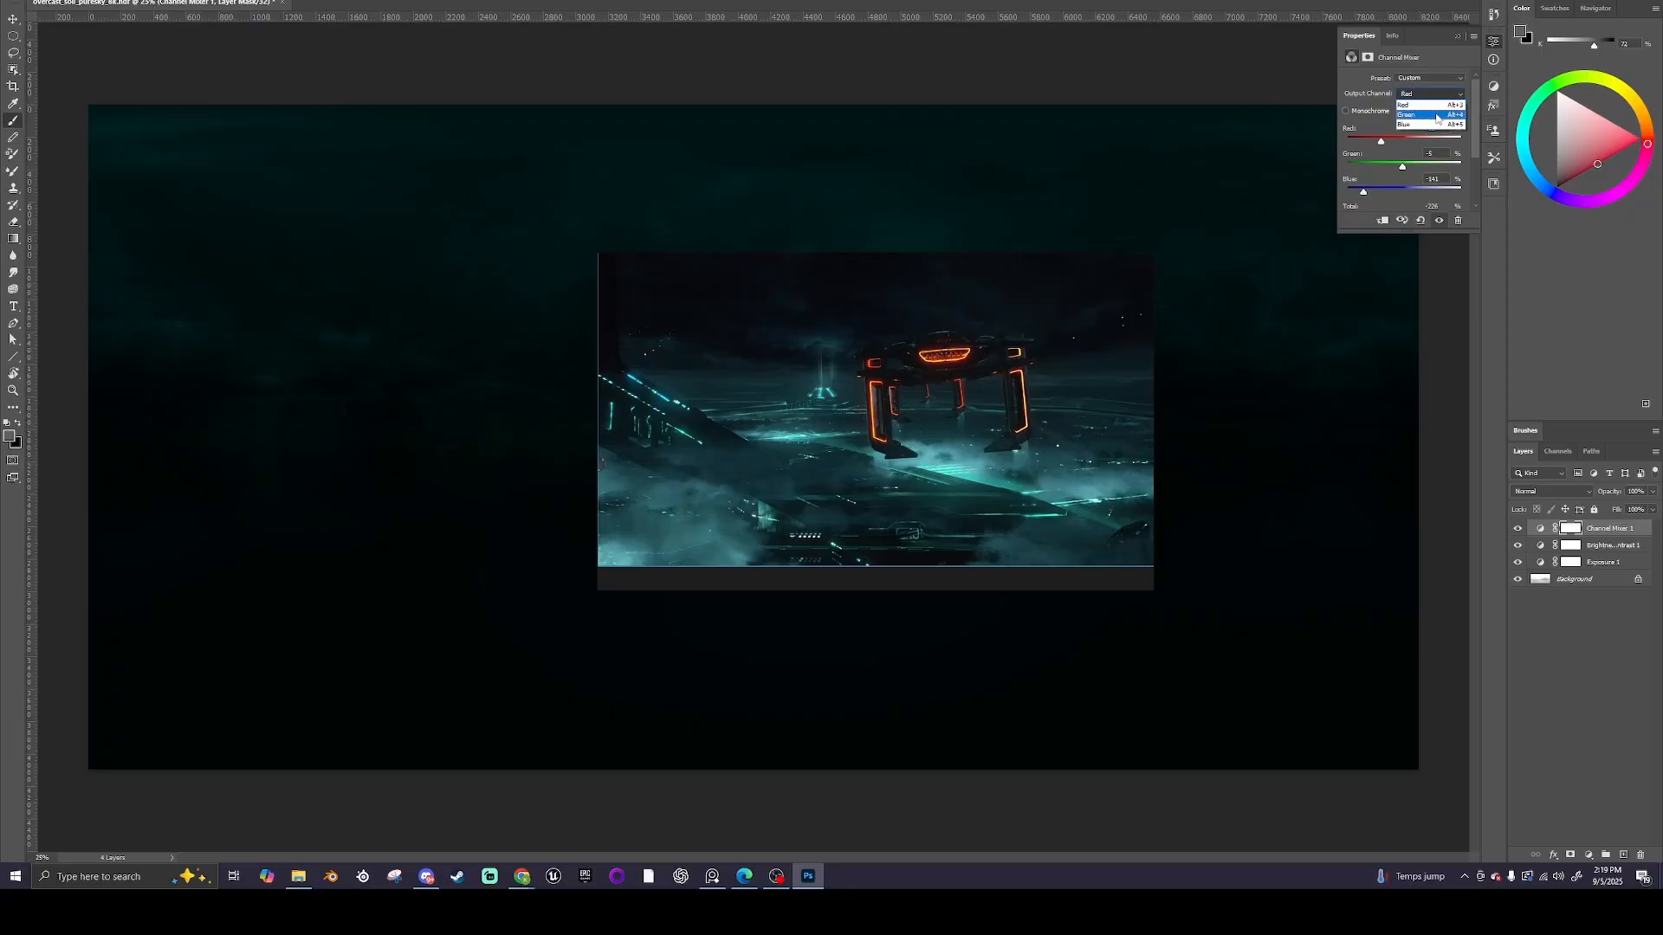
left_click(1423, 116)
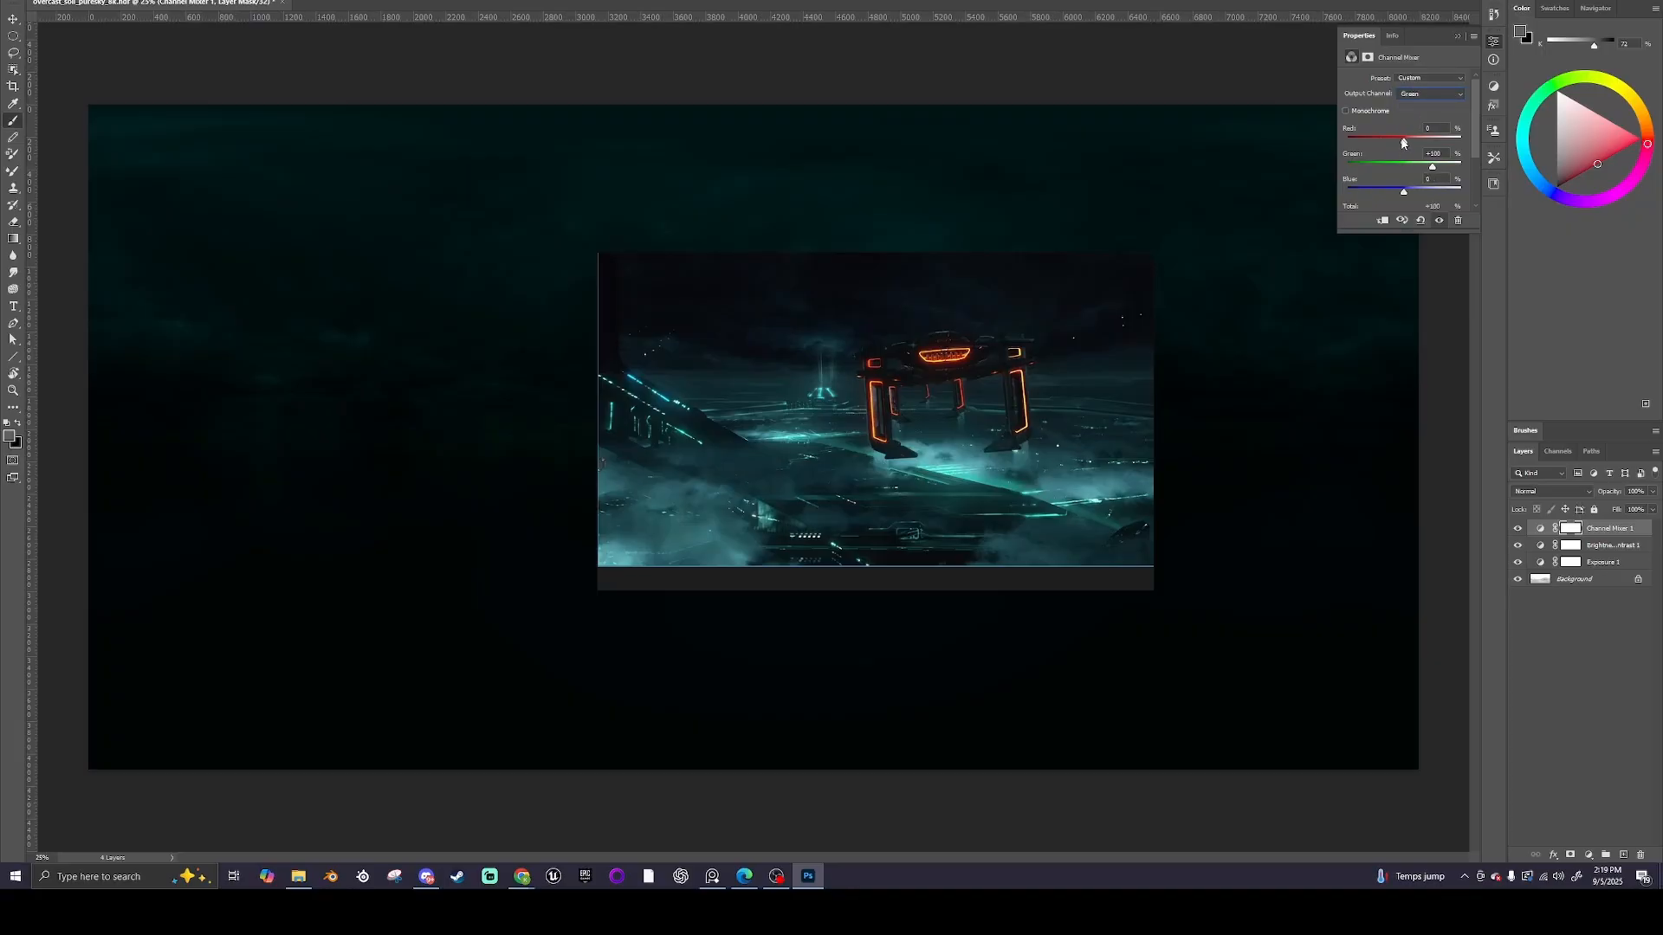
mouse_move(1411, 148)
left_mouse_down()
mouse_move(1431, 149)
mouse_move(1391, 154)
mouse_move(1407, 193)
mouse_move(1437, 177)
mouse_move(1394, 150)
left_mouse_up()
In the Channel Mixer's Blue output channel, set Red to about +7% and Green to about +7%, keeping Blue at +100%
left_click(1429, 94)
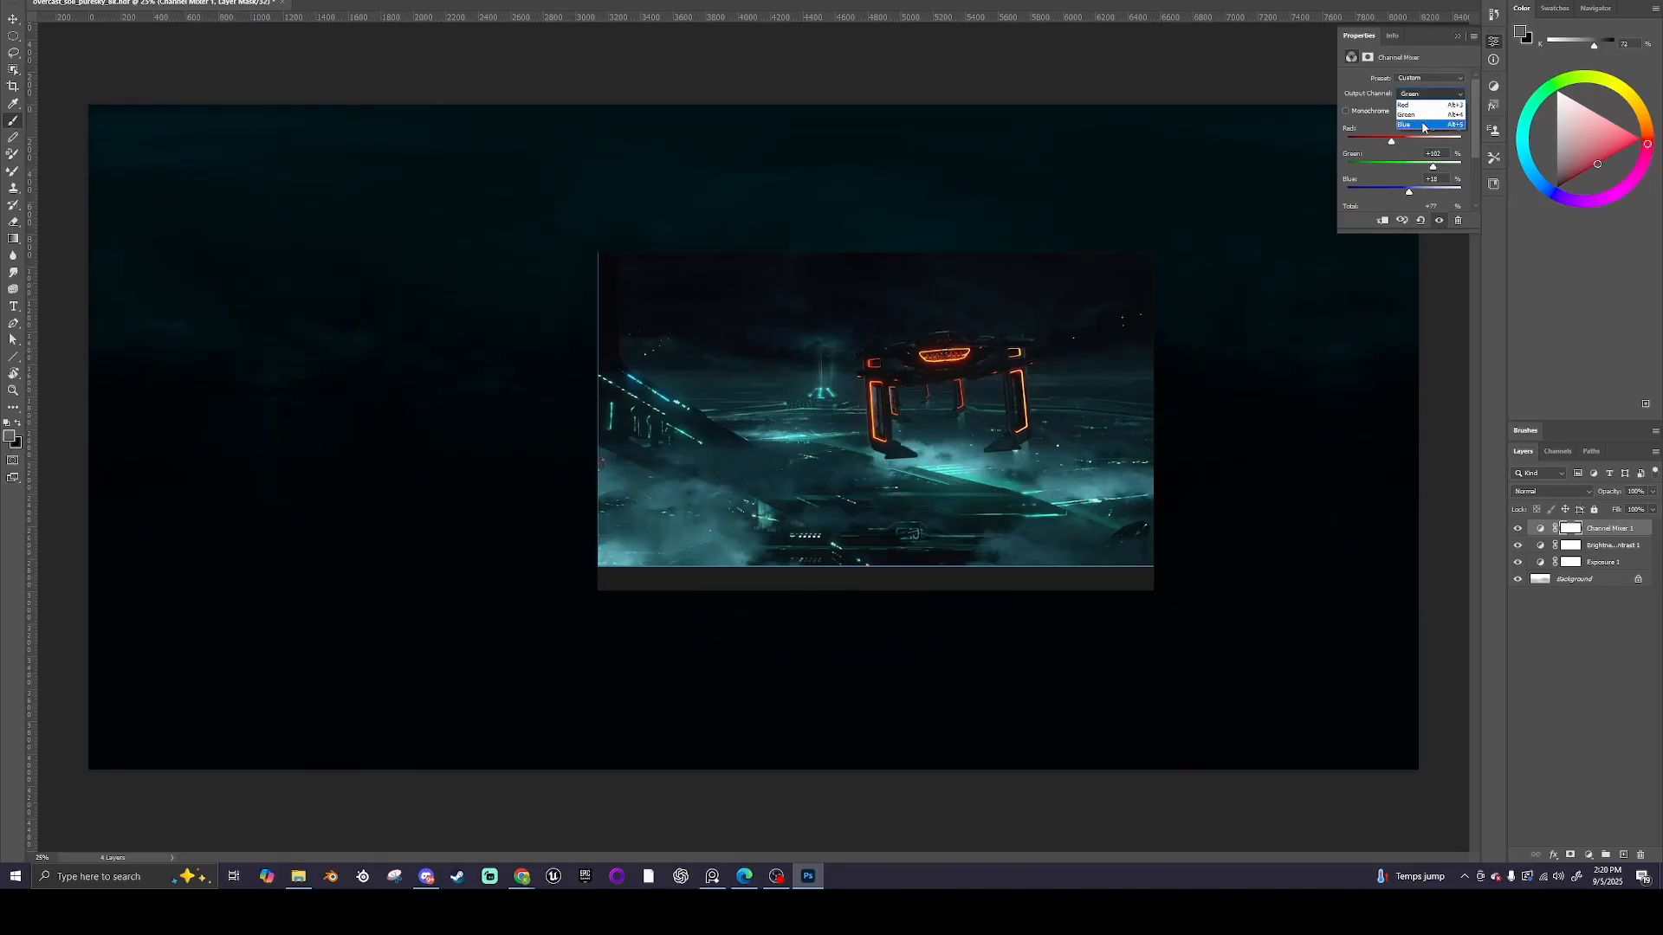
left_click(1424, 125)
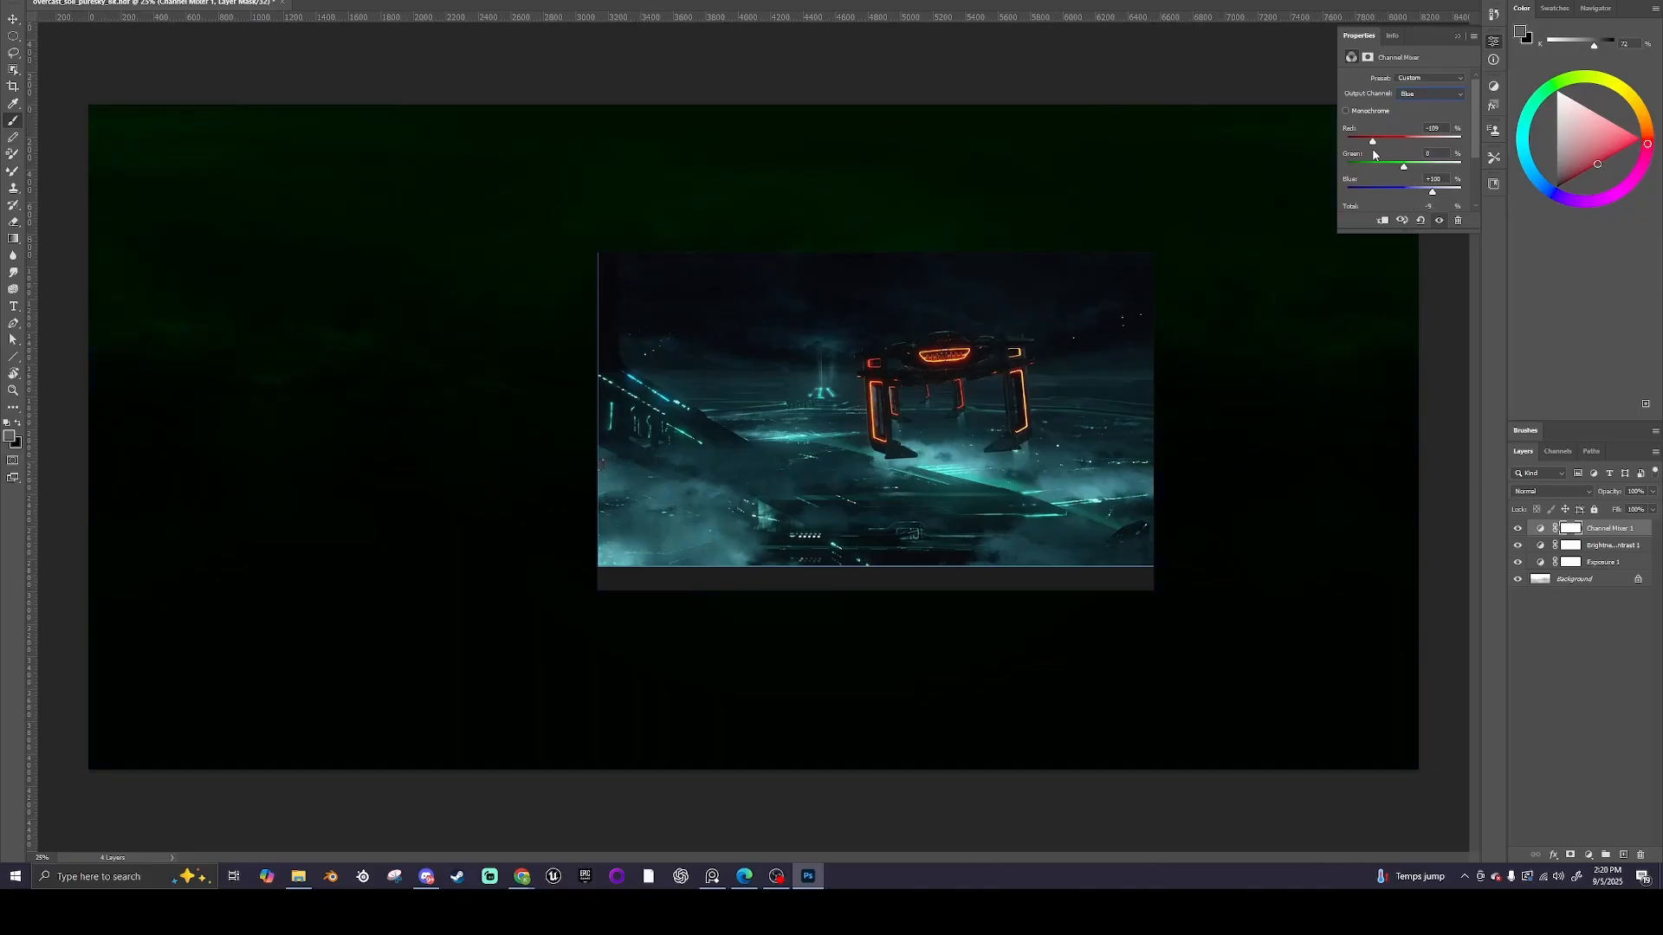
mouse_move(1374, 153)
left_mouse_down()
mouse_move(1360, 150)
mouse_move(1462, 152)
mouse_move(1405, 149)
left_mouse_up()
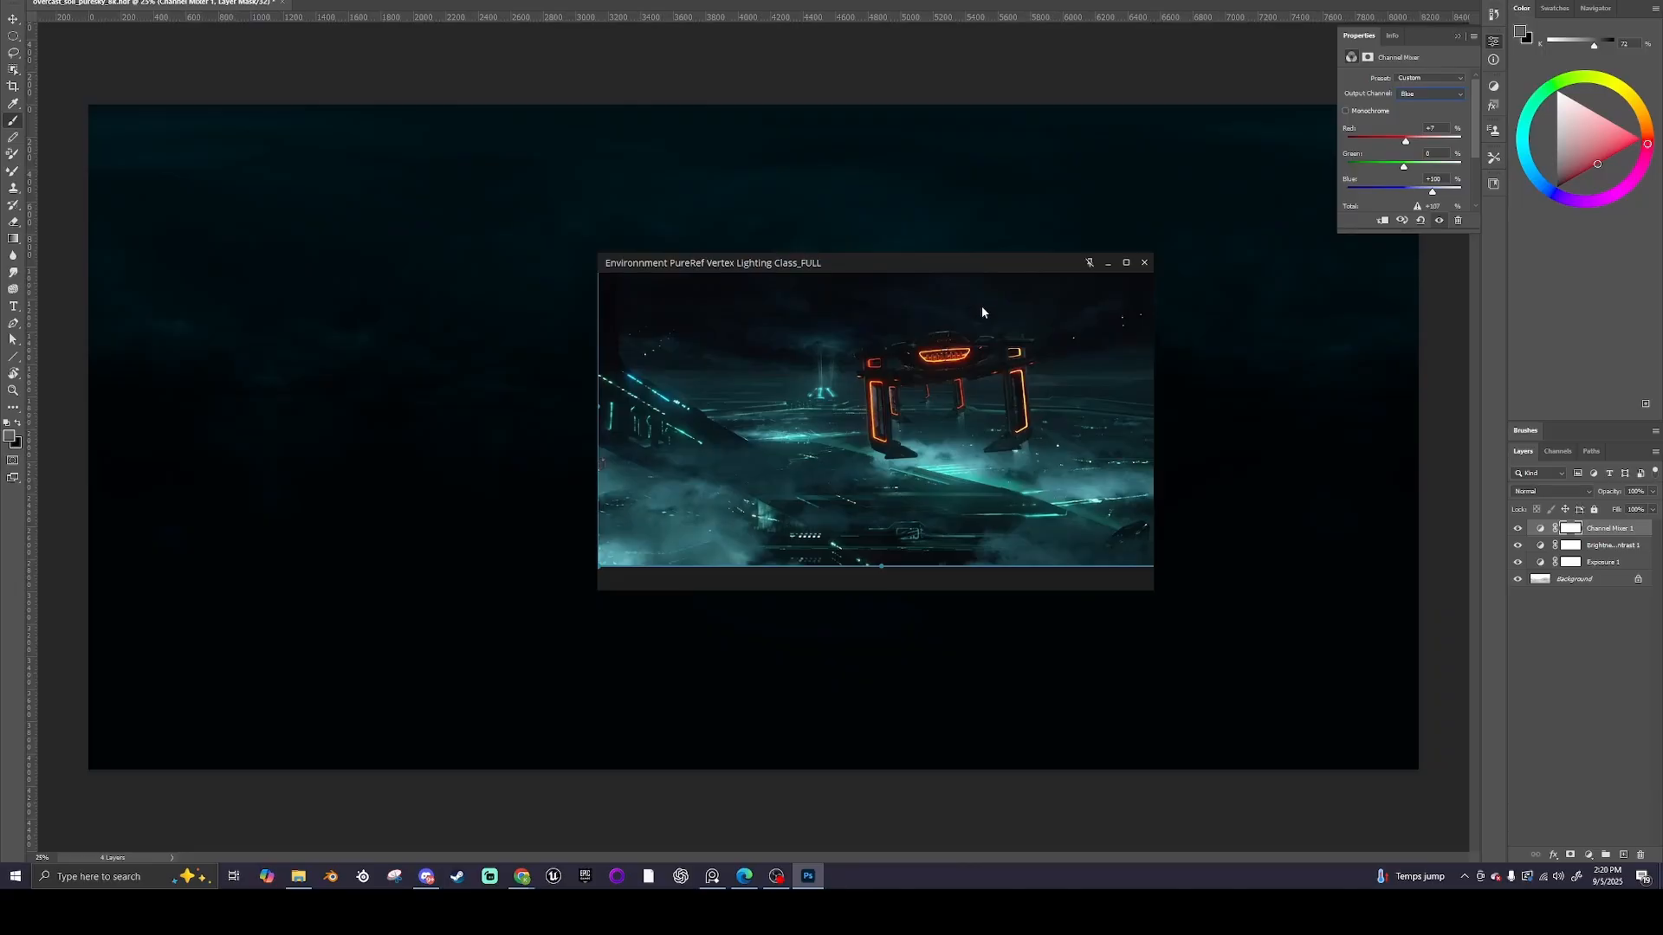
mouse_move(1432, 191)
left_mouse_down()
mouse_move(1404, 192)
mouse_move(1445, 193)
mouse_move(1440, 209)
mouse_move(1424, 186)
left_mouse_up()
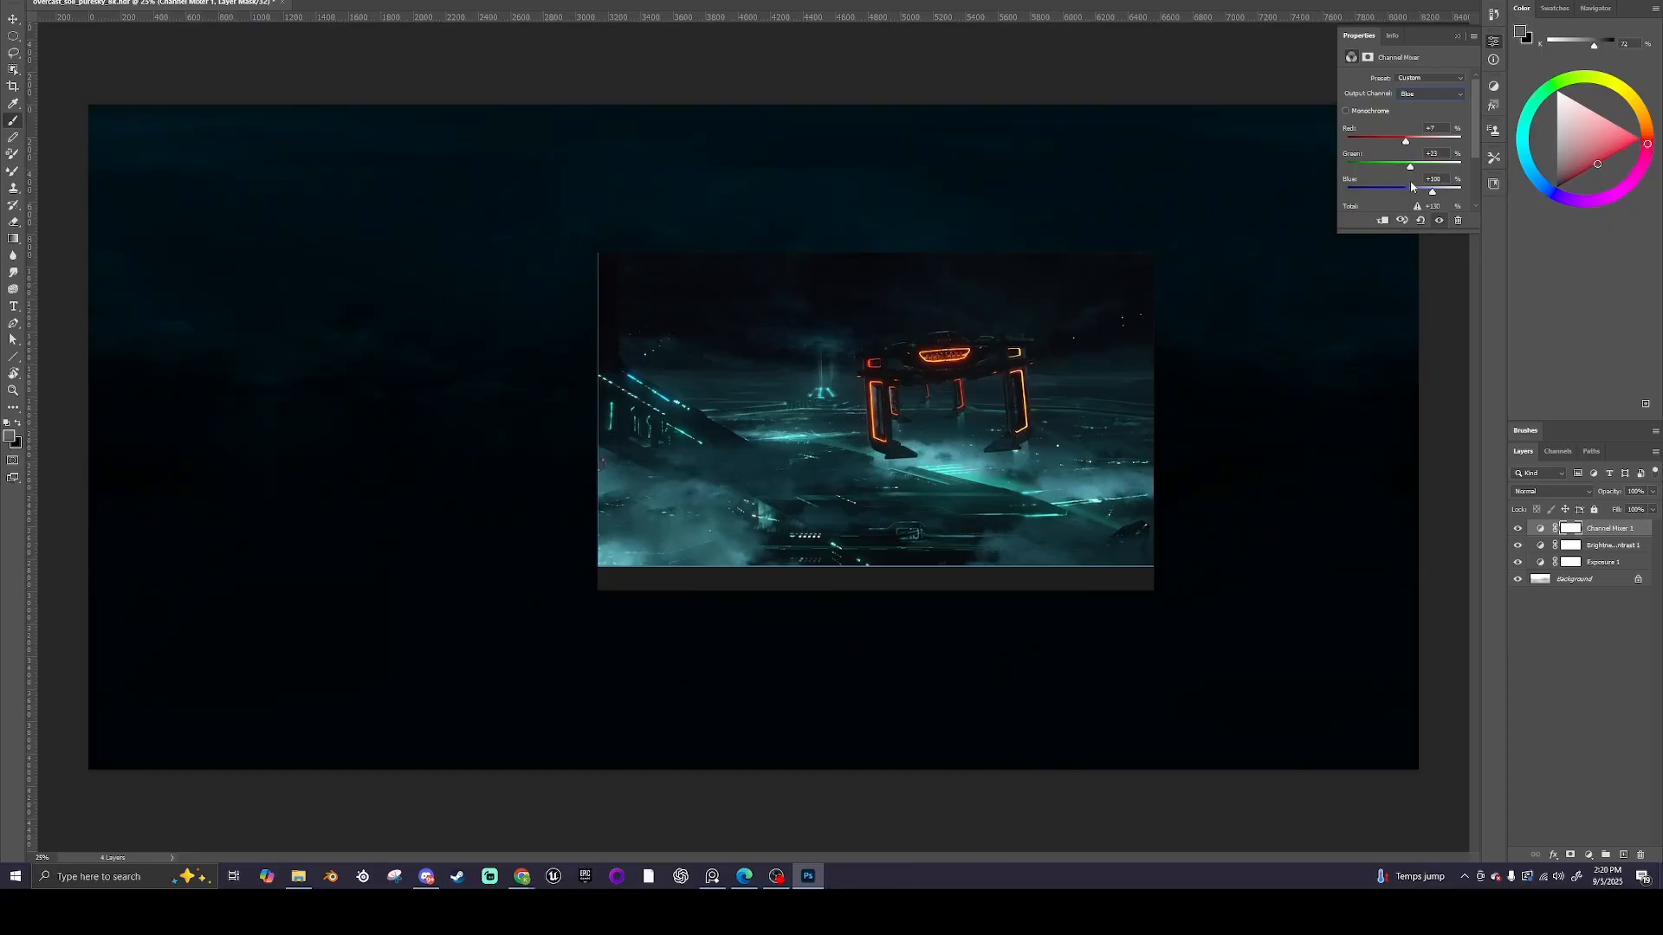
left_click_drag(1411, 183, 1407, 183)
Compare the effect of the Channel Mixer, Brightness/Contrast and Exposure layers by toggling their visibility against the reference image
left_click(1493, 88)
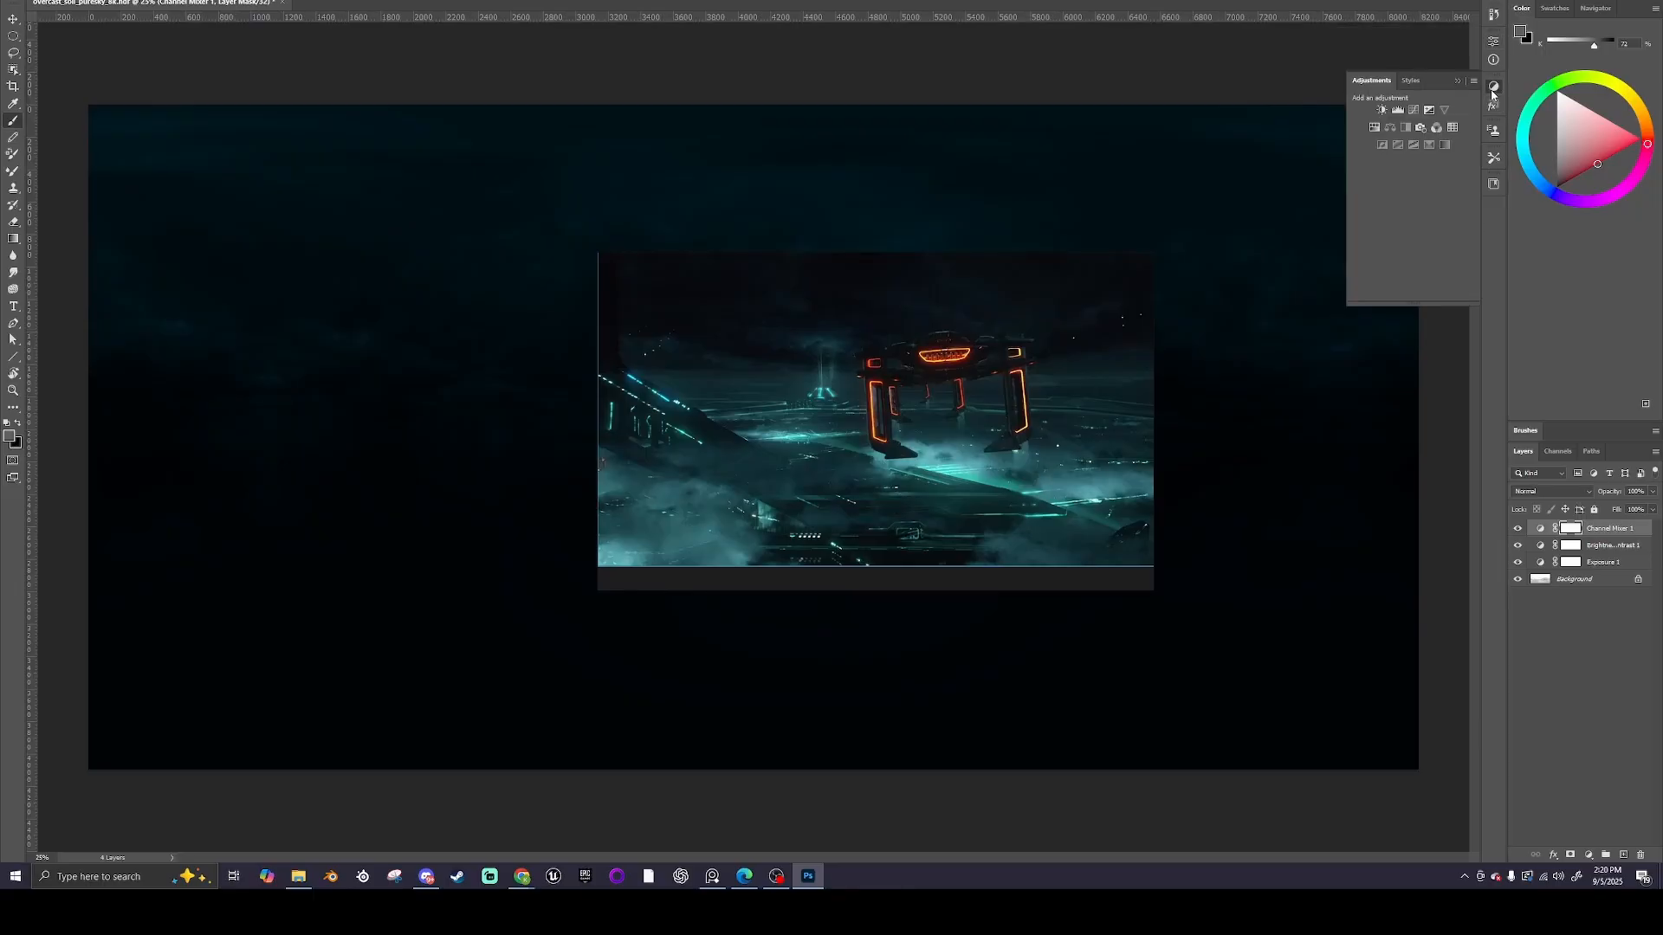
left_click(1517, 529)
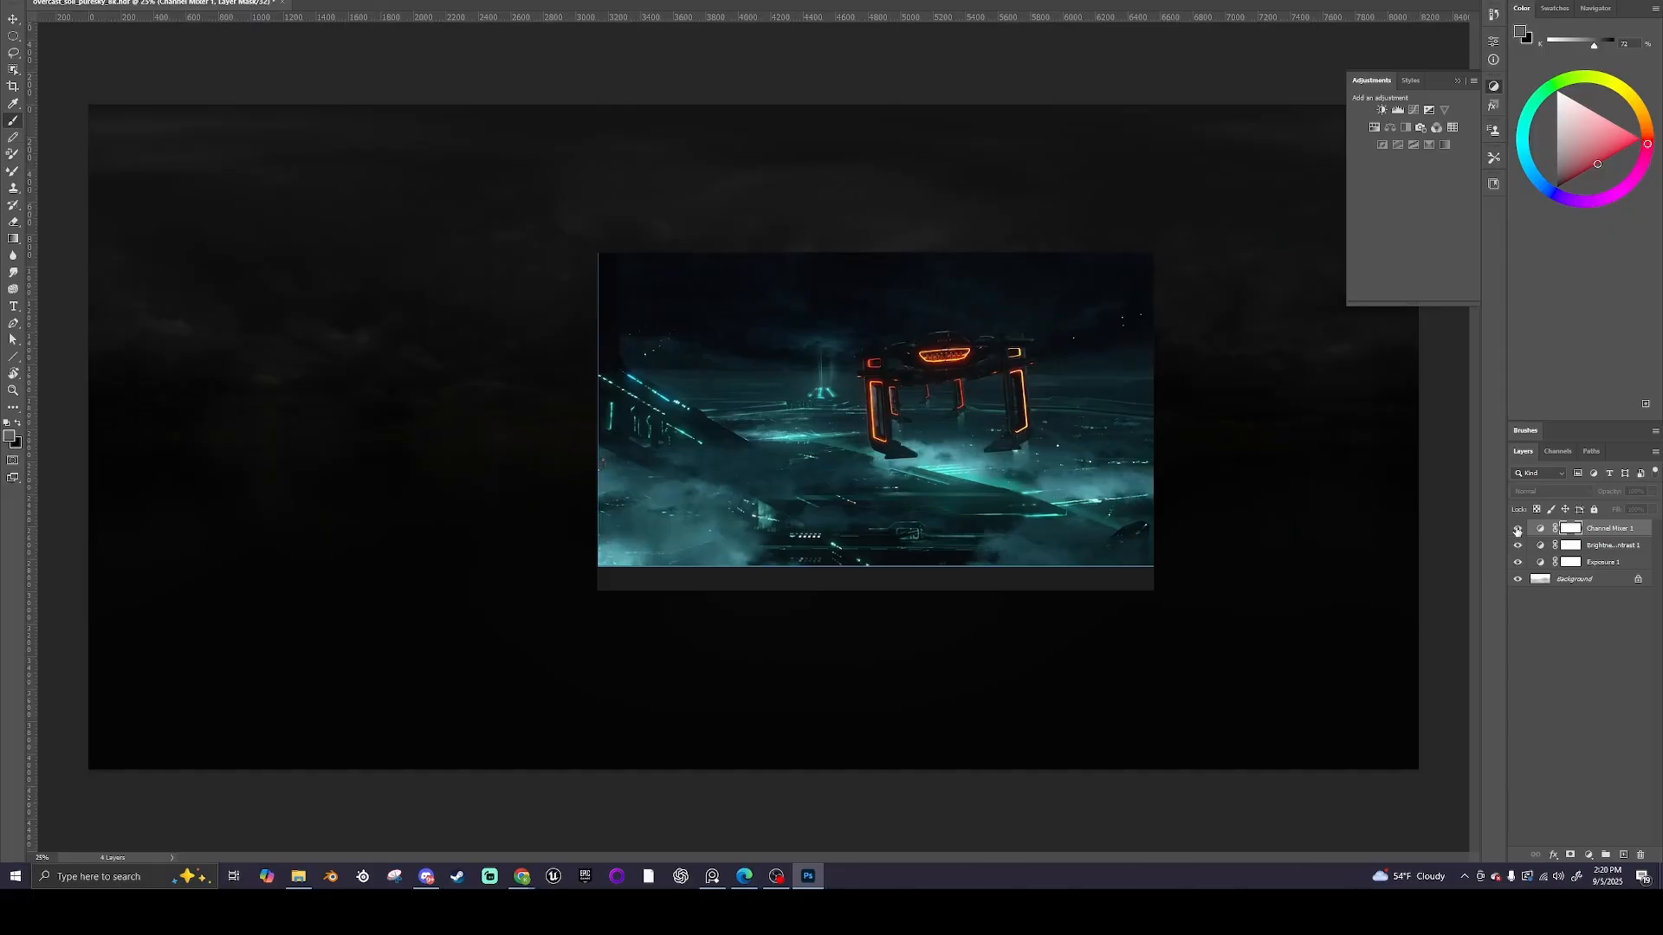
left_click(1517, 529)
left_click(1517, 547)
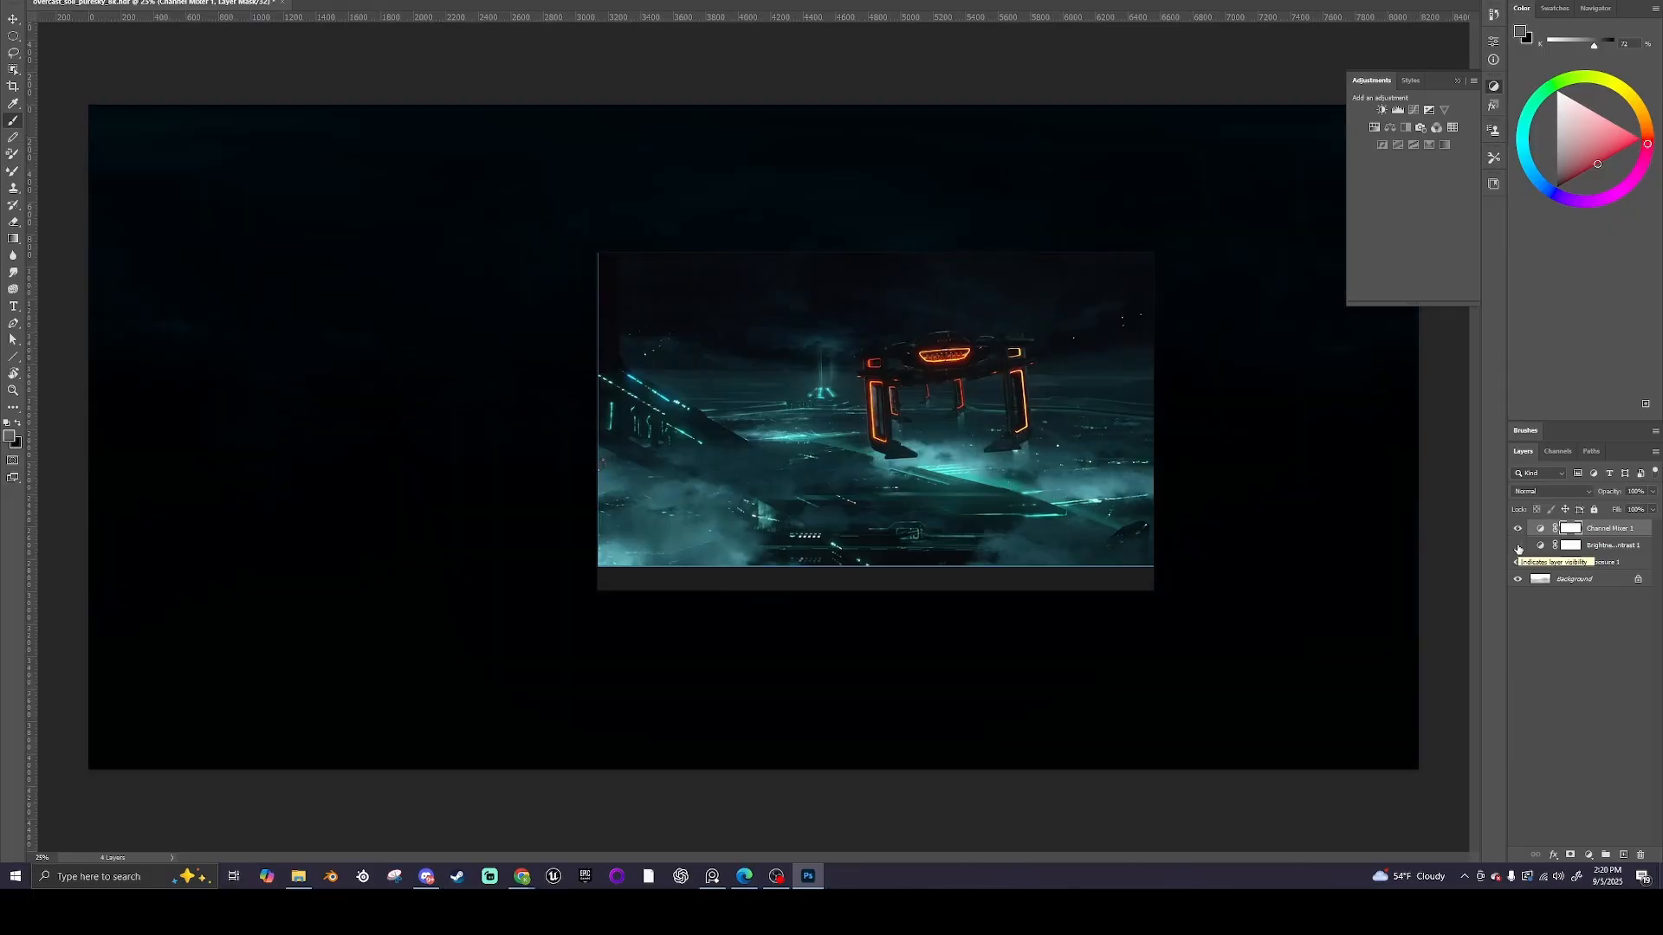
left_click_drag(964, 271, 896, 303)
left_click(1517, 563)
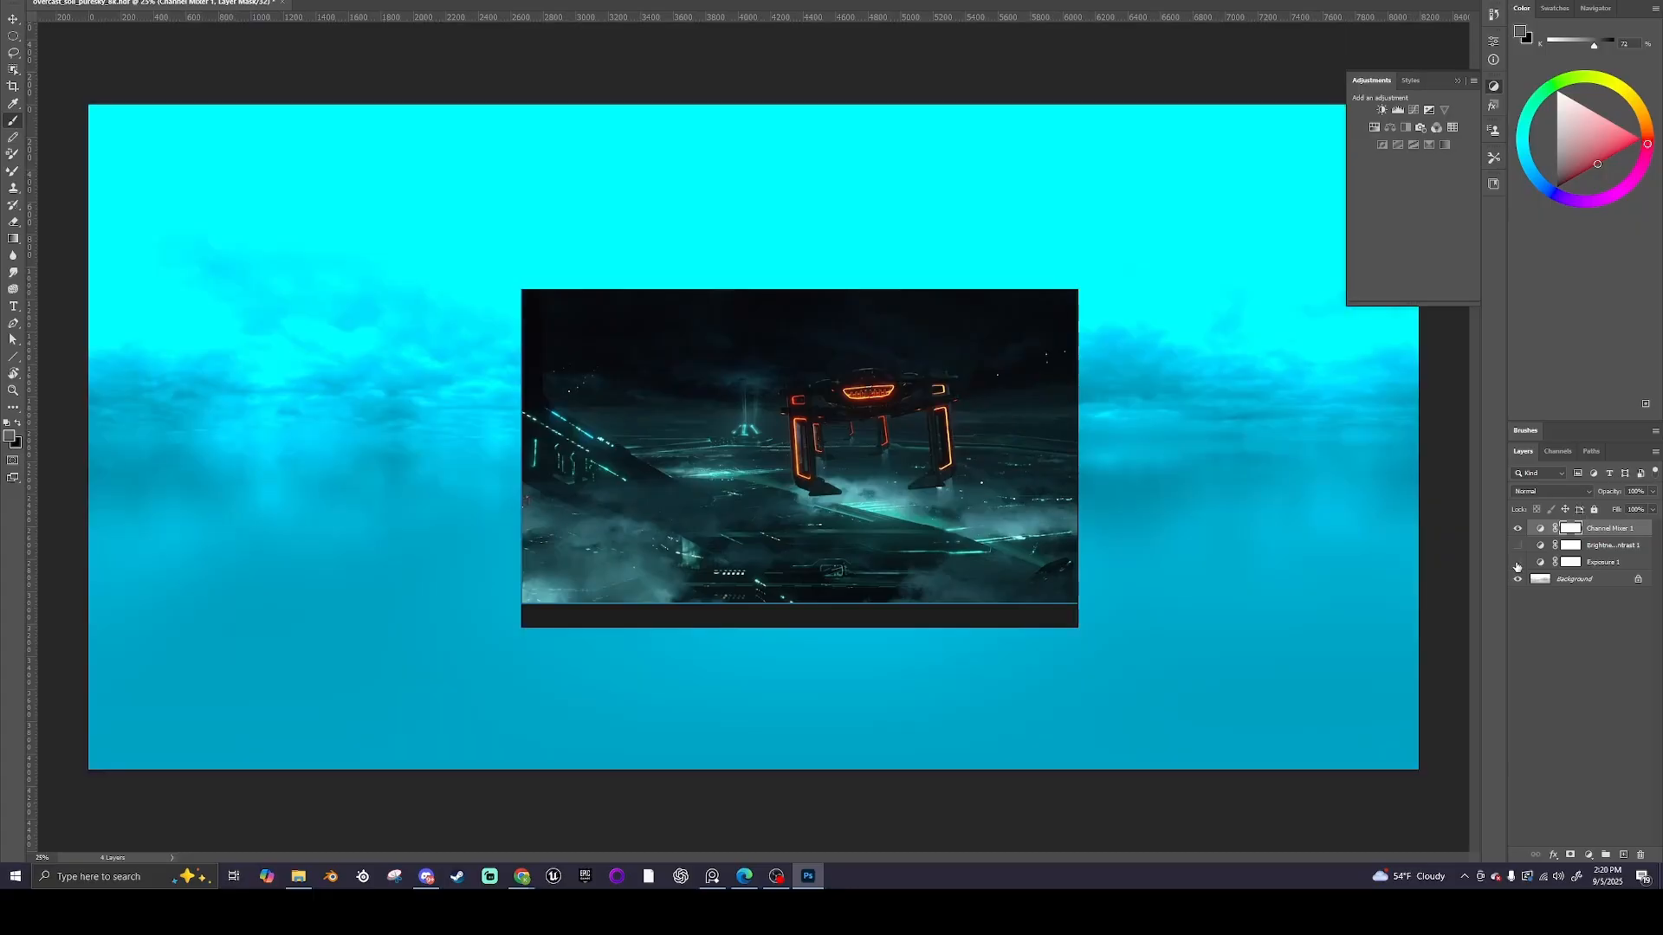
left_click(1517, 563)
left_click(1517, 547)
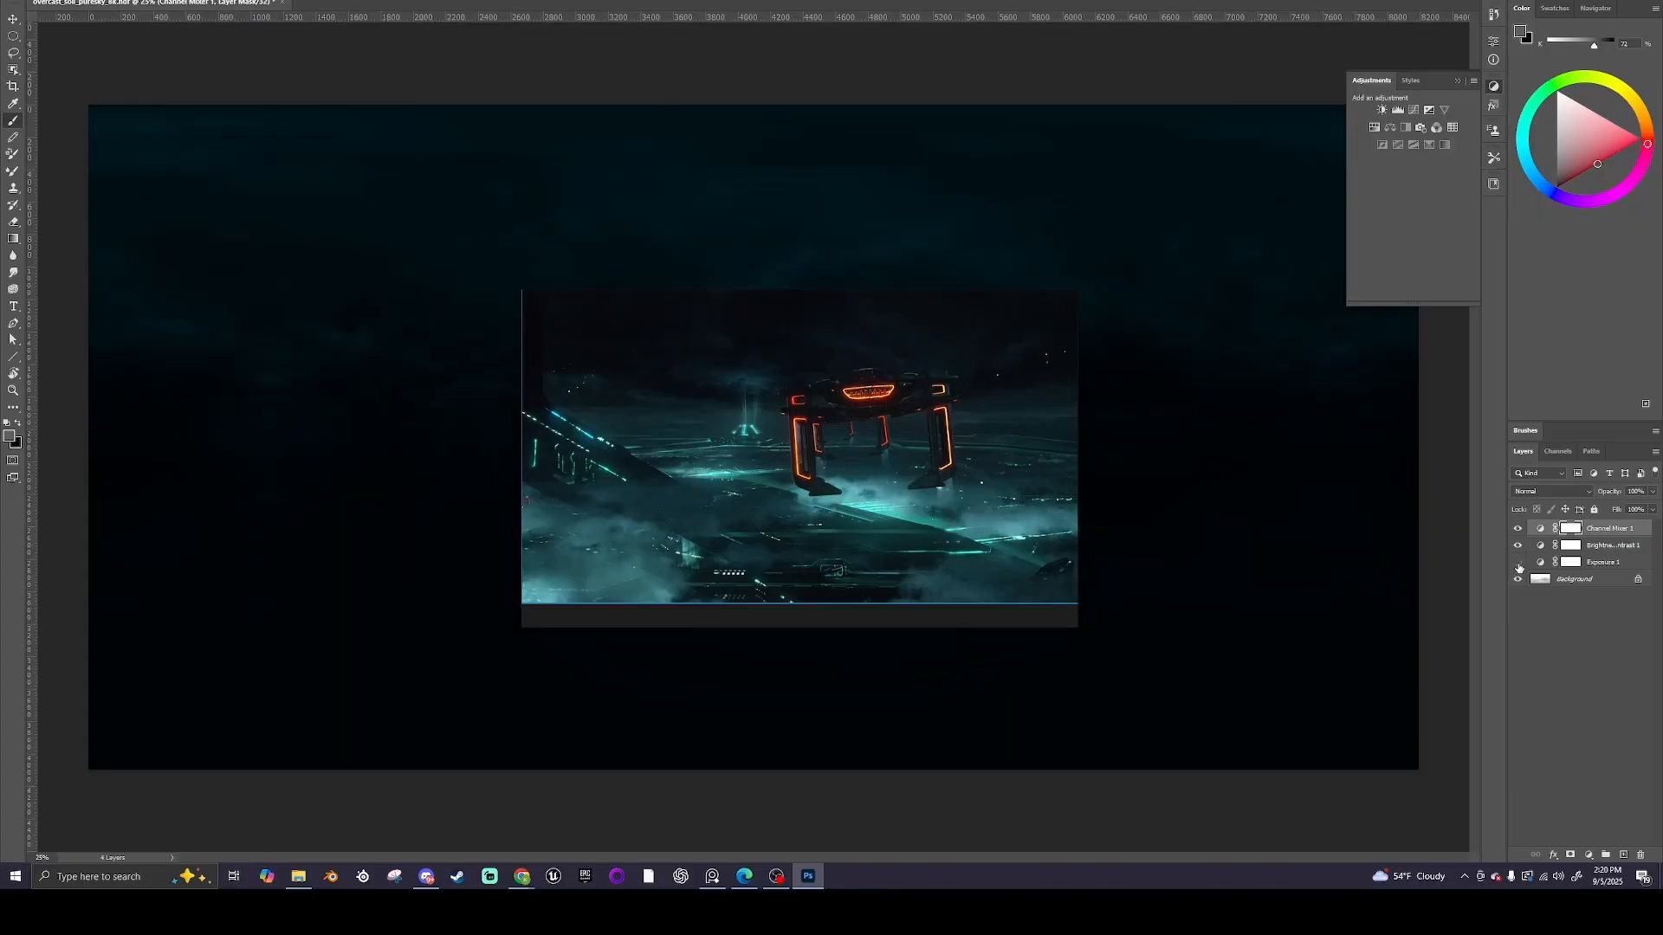
left_click(1518, 563)
left_click(1518, 563)
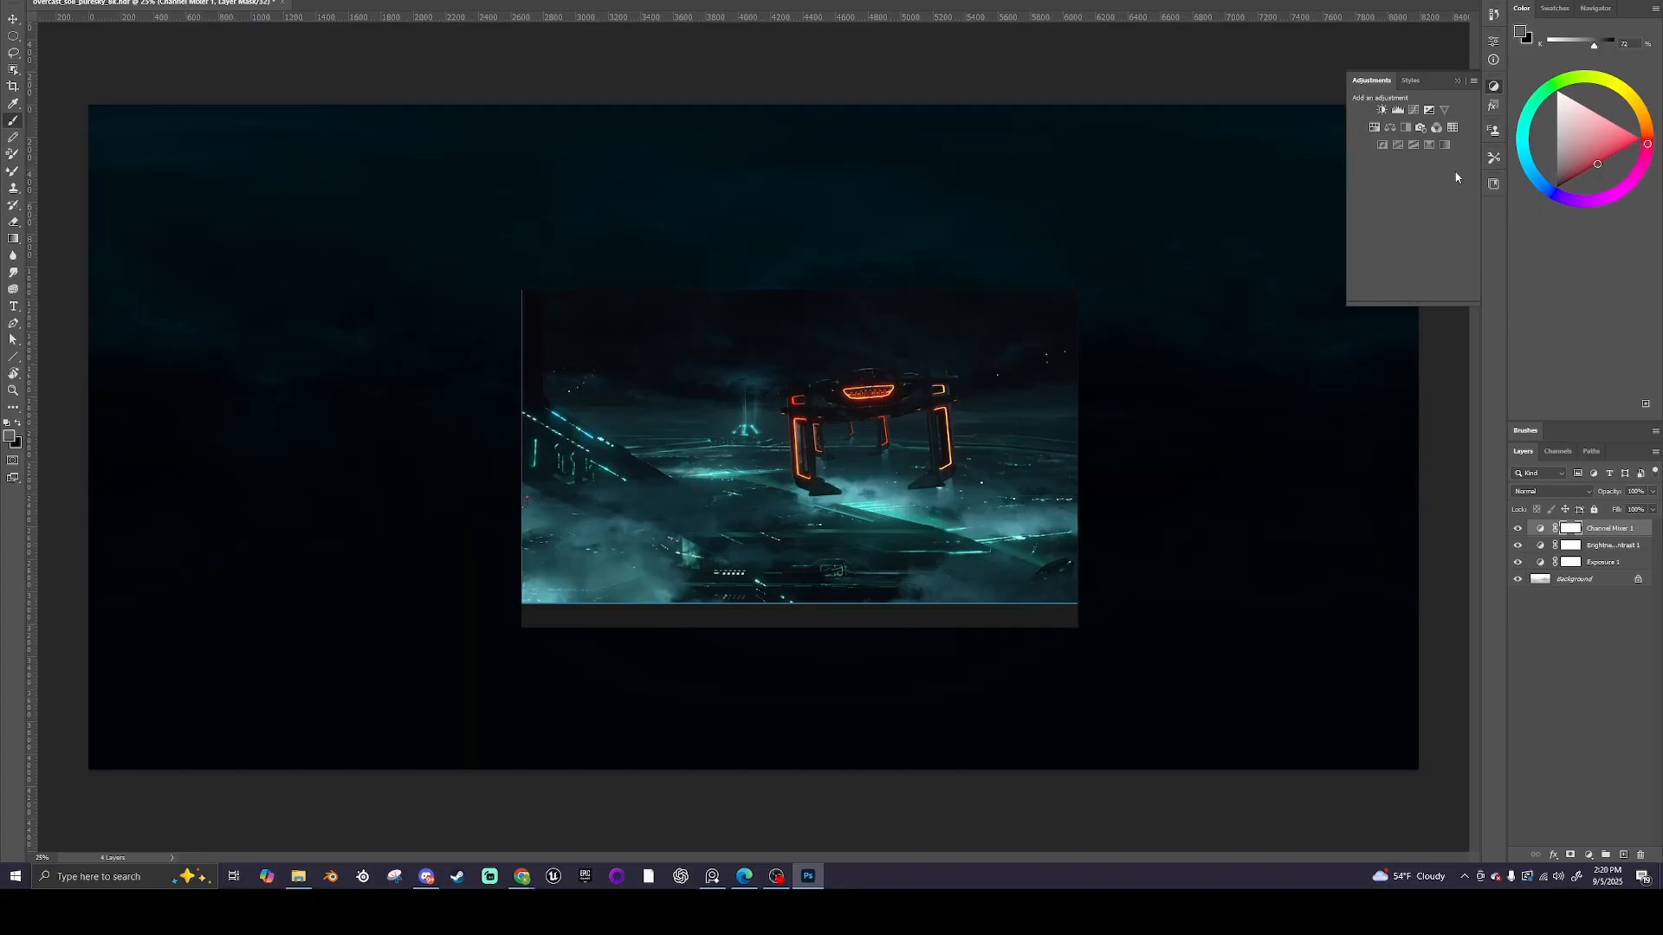
Try a slight hue shift on a Hue/Saturation adjustment layer, and delete that layer
left_click(1375, 128)
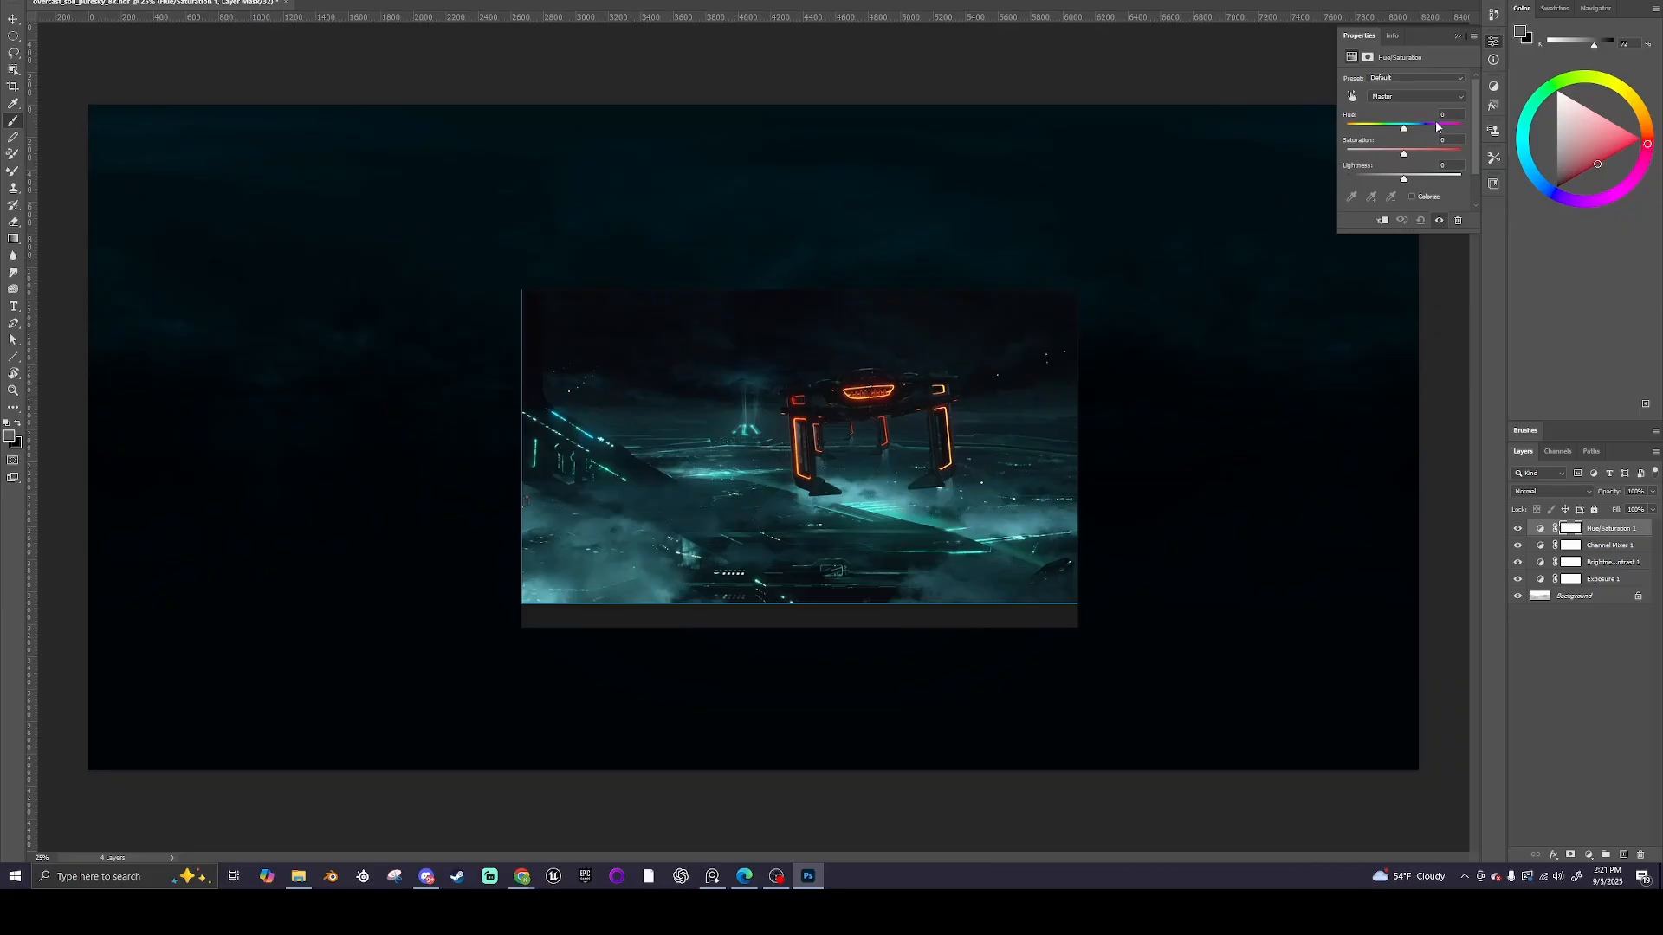
left_click_drag(1404, 130, 1405, 135)
left_click(1458, 222)
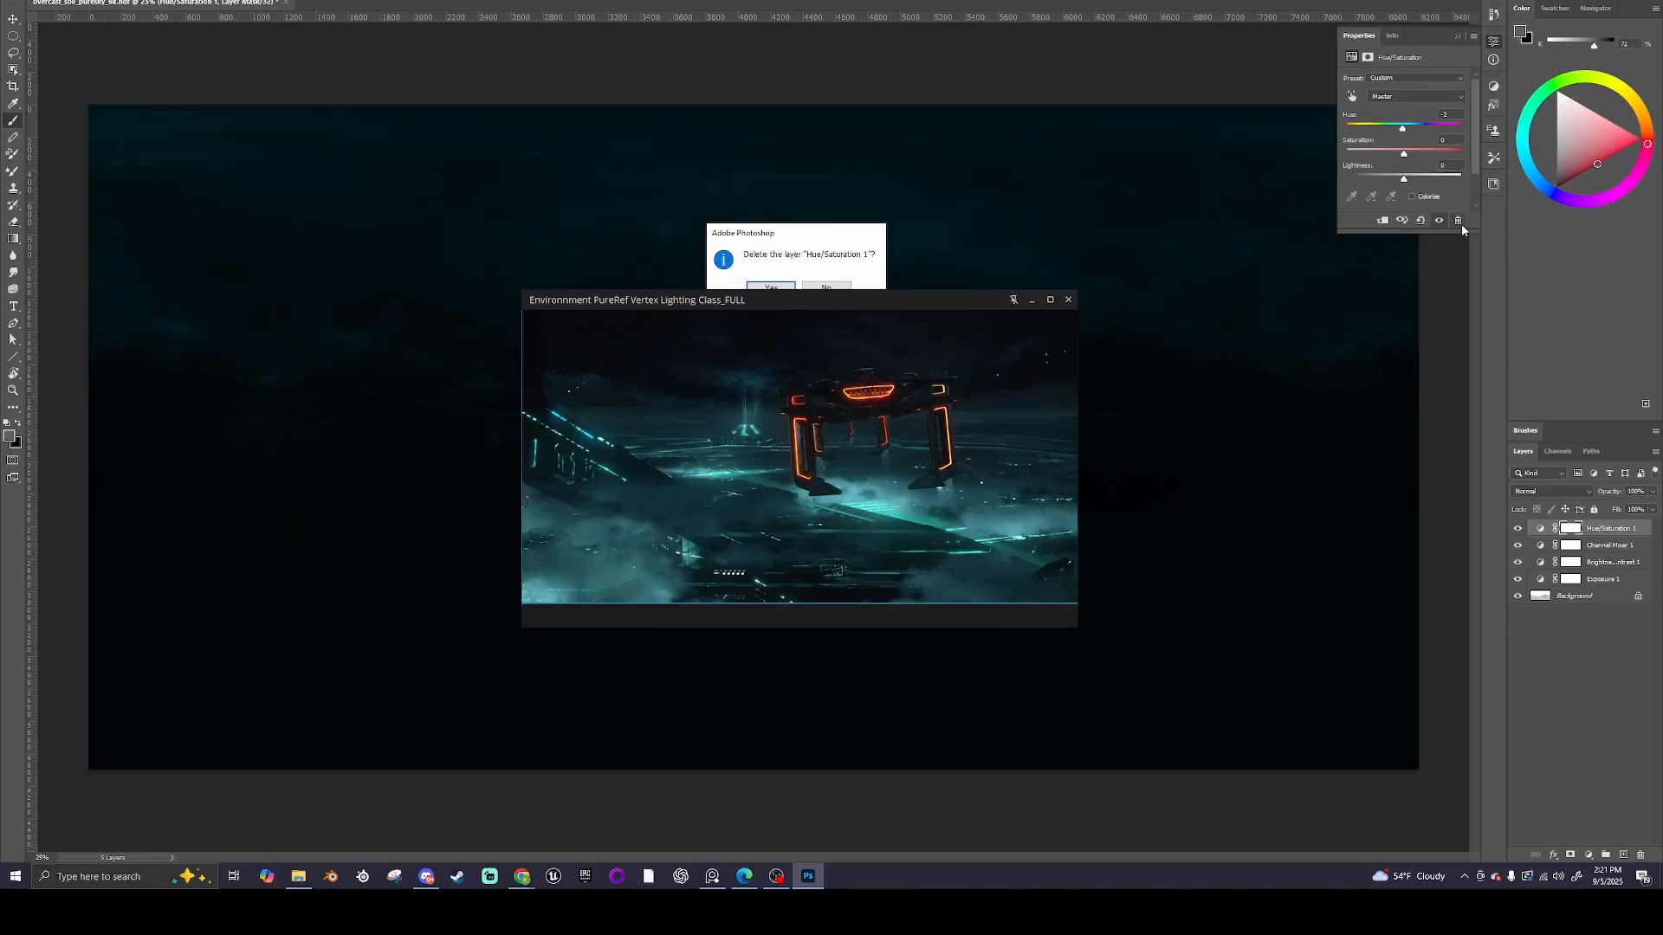
left_click_drag(891, 299, 890, 324)
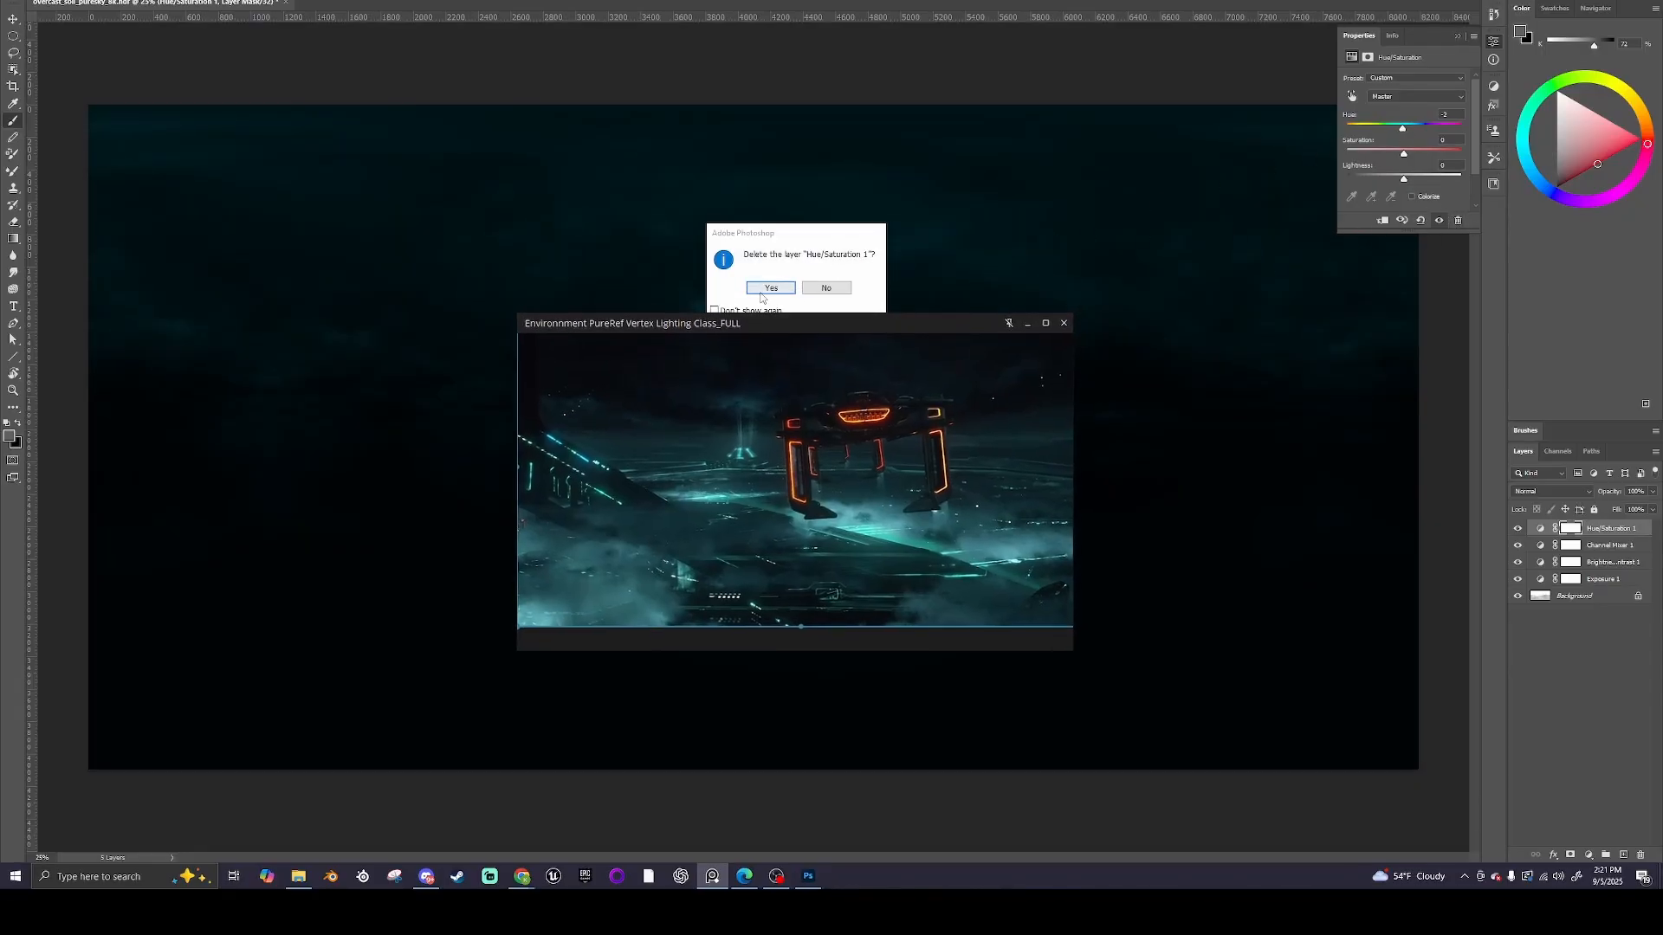
left_click(763, 289)
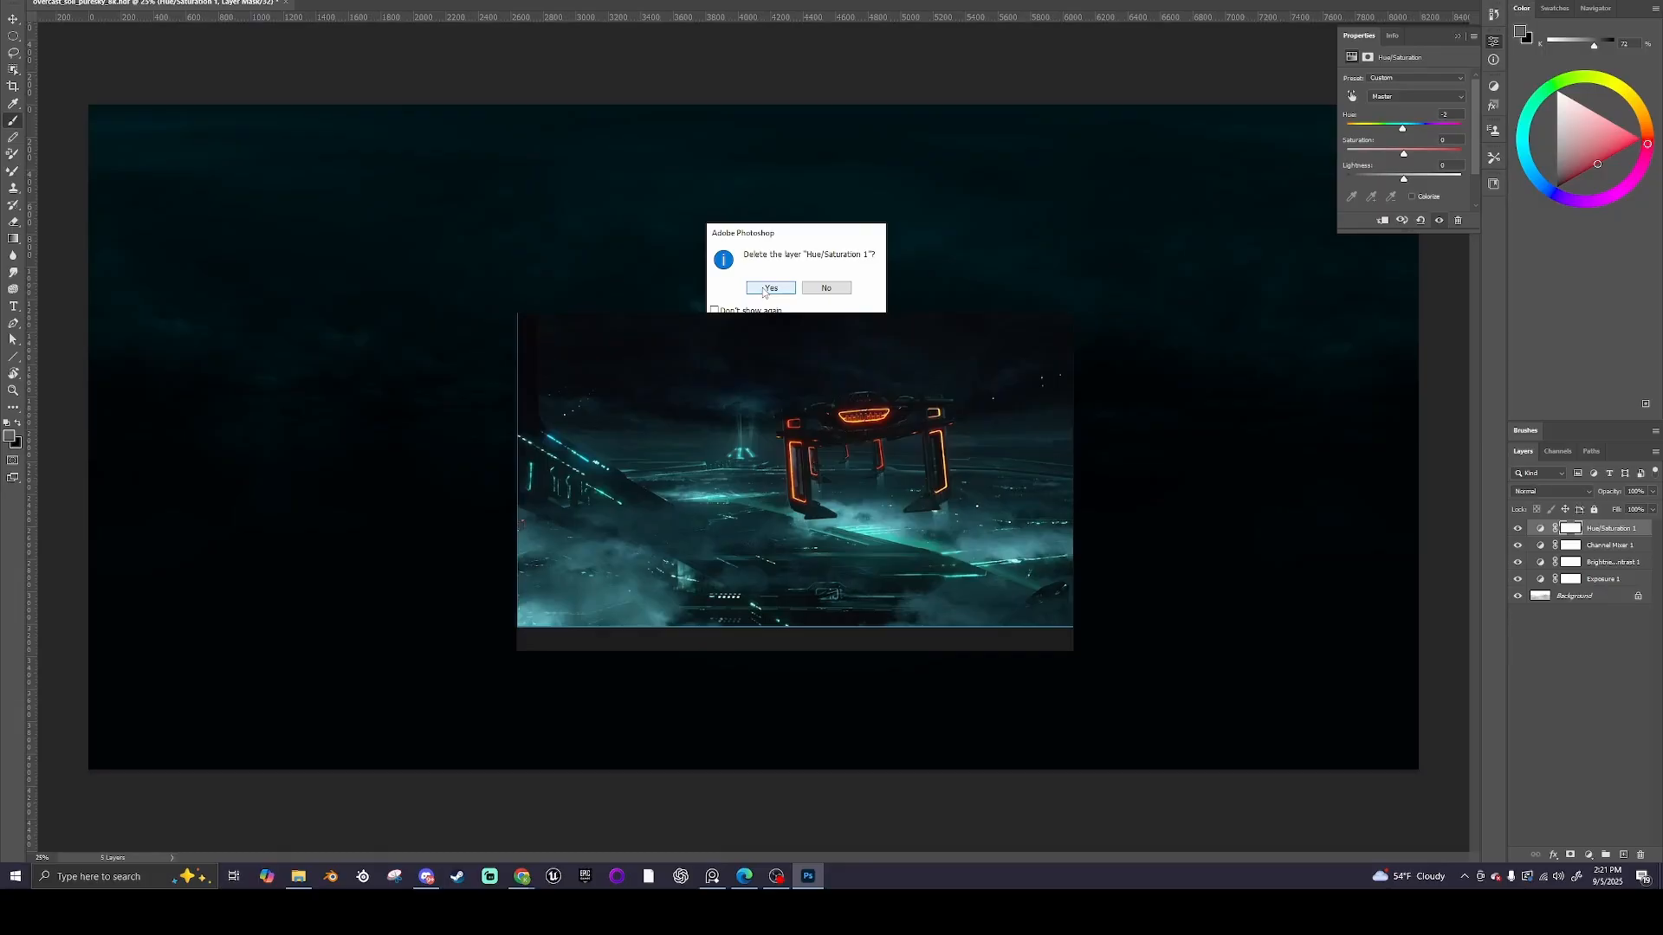
left_click(778, 292)
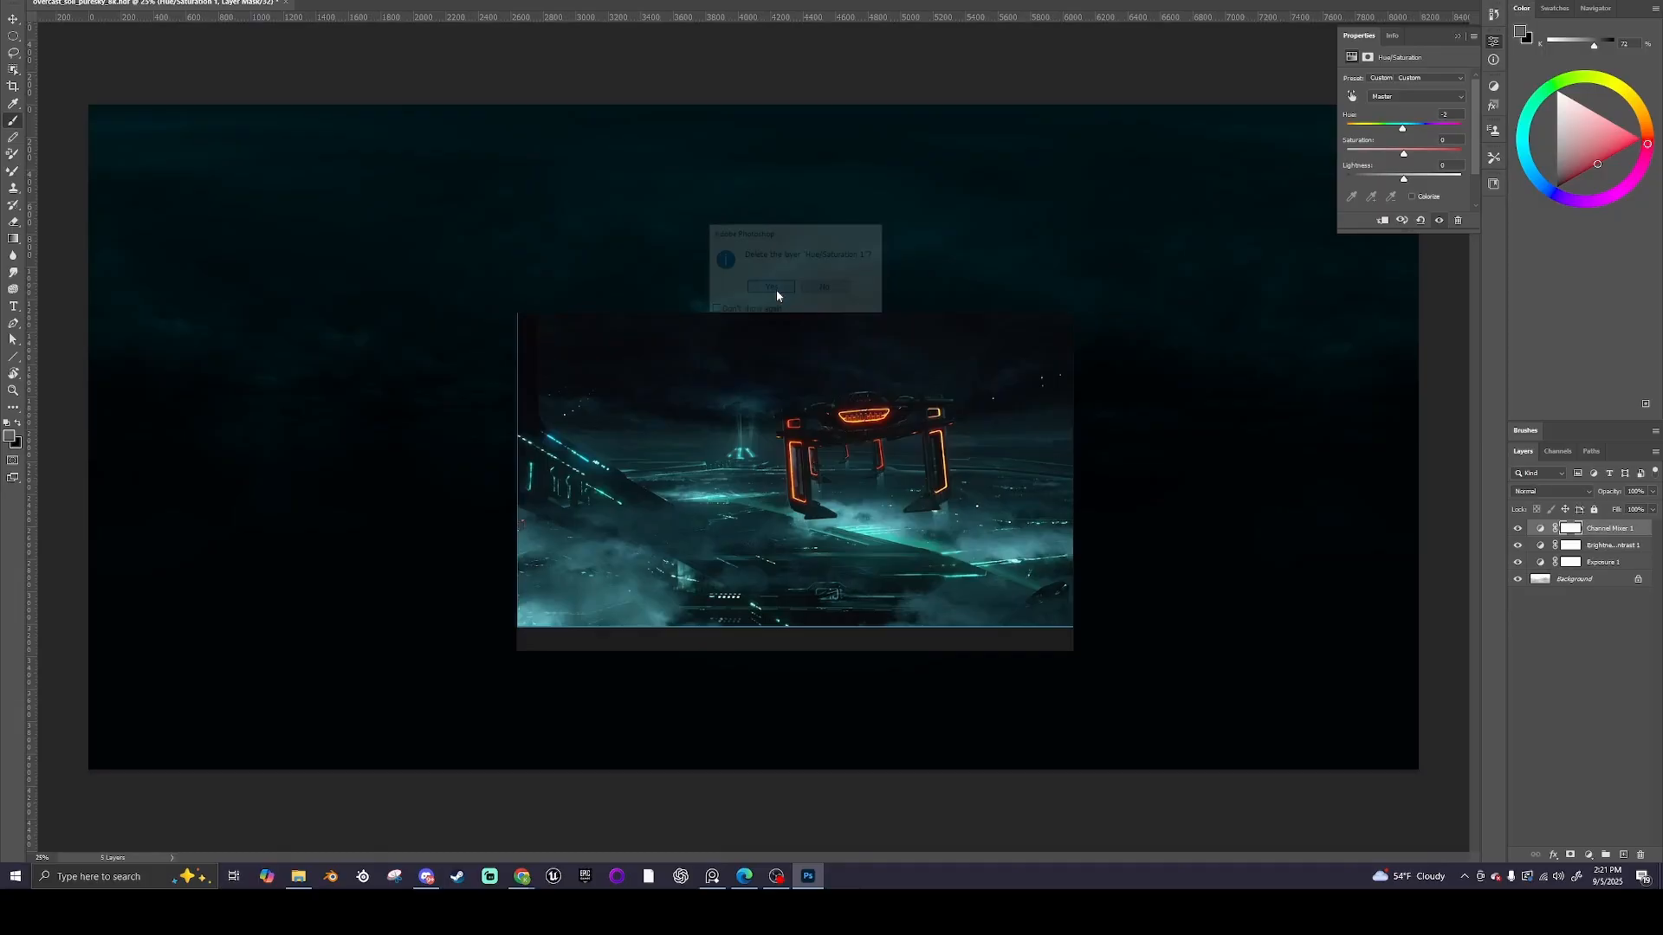
Try lower lightness and saturation with a small hue shift on a new Hue/Saturation layer, and delete that layer
left_click(1495, 87)
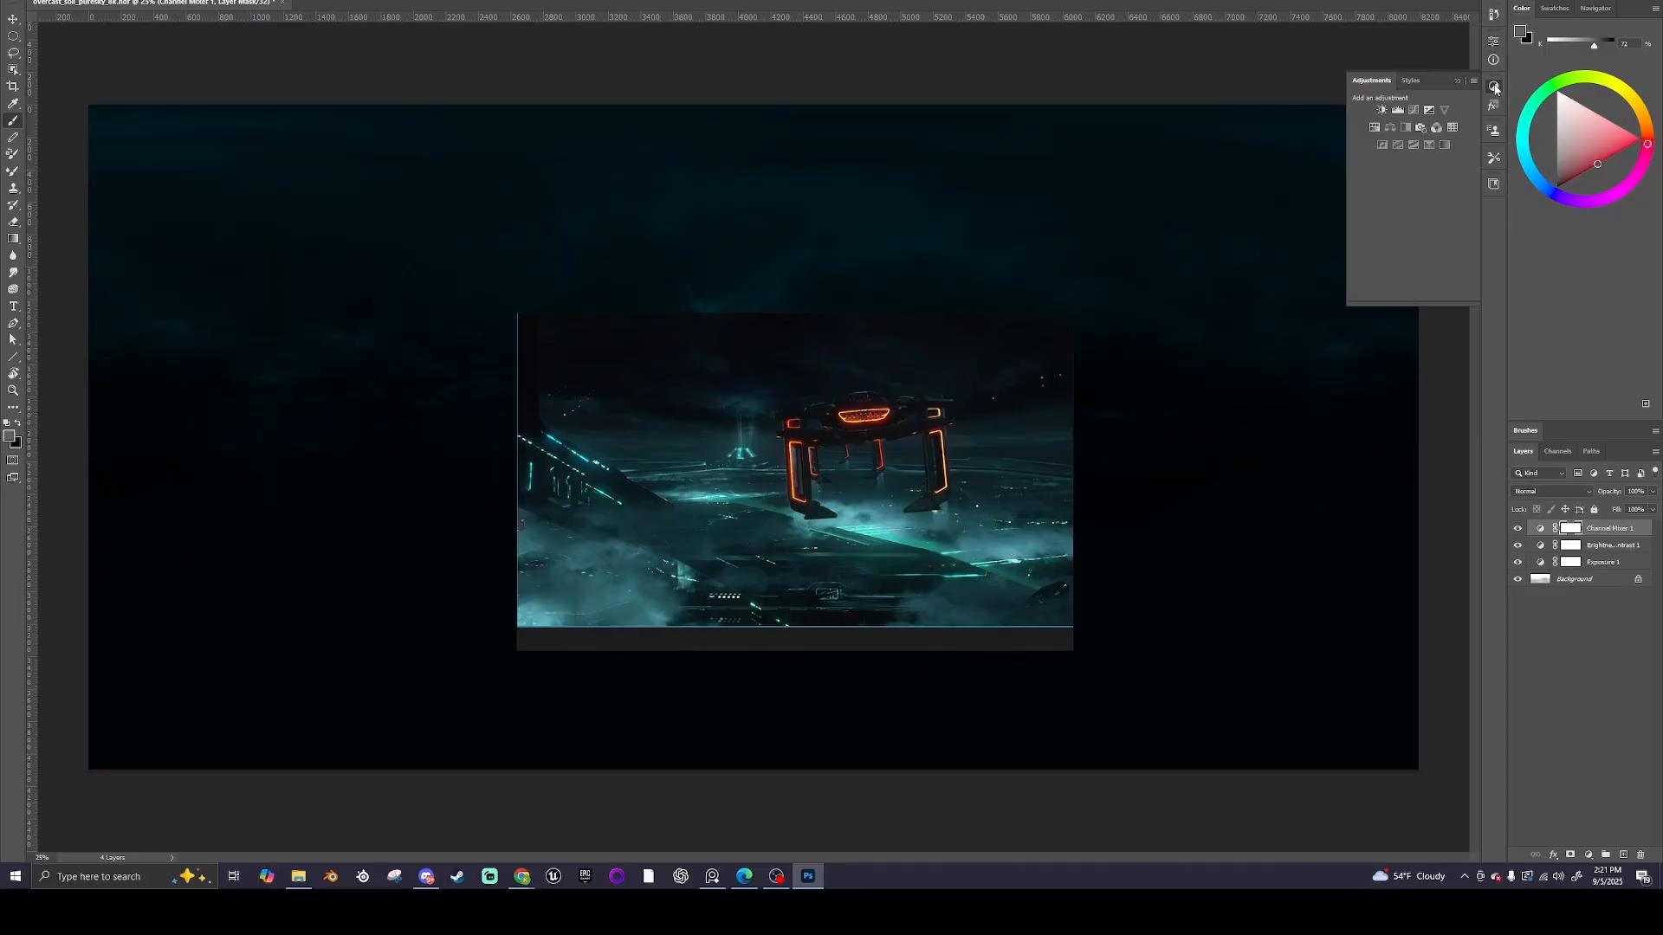
left_click(1375, 128)
mouse_move(1405, 181)
left_mouse_down()
mouse_move(1380, 185)
mouse_move(1396, 162)
left_mouse_up()
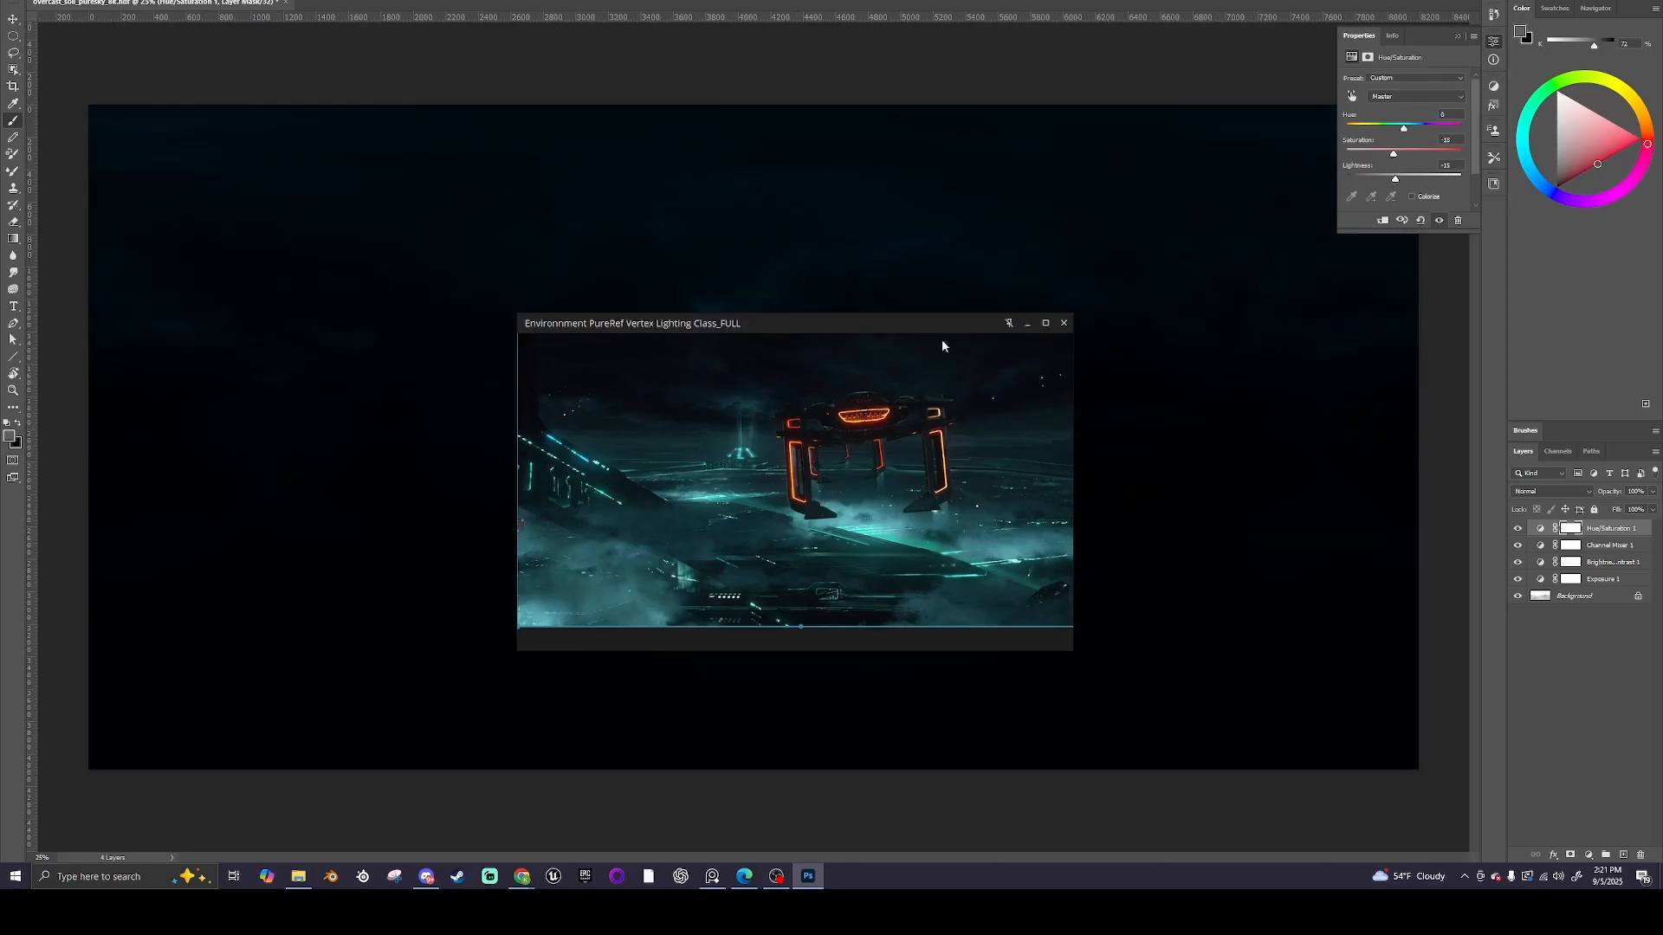
left_click_drag(942, 327, 901, 291)
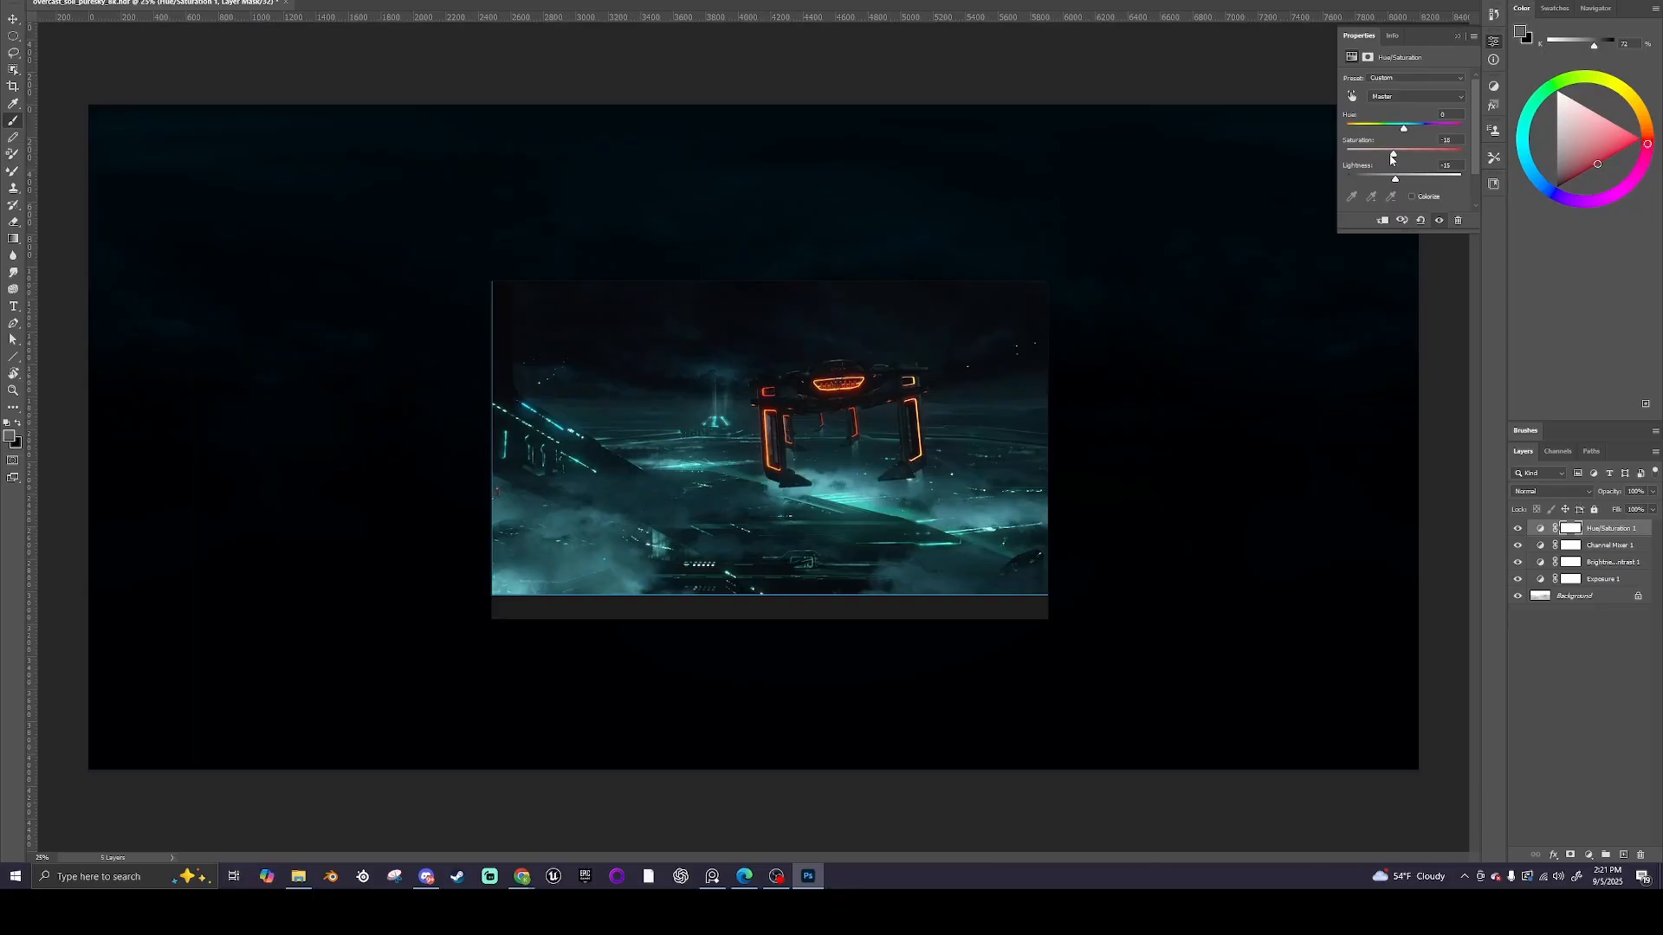
mouse_move(1392, 155)
left_mouse_down()
mouse_move(1416, 156)
mouse_move(1396, 160)
mouse_move(1412, 132)
mouse_move(1397, 134)
mouse_move(1411, 138)
left_mouse_up()
left_click(1460, 222)
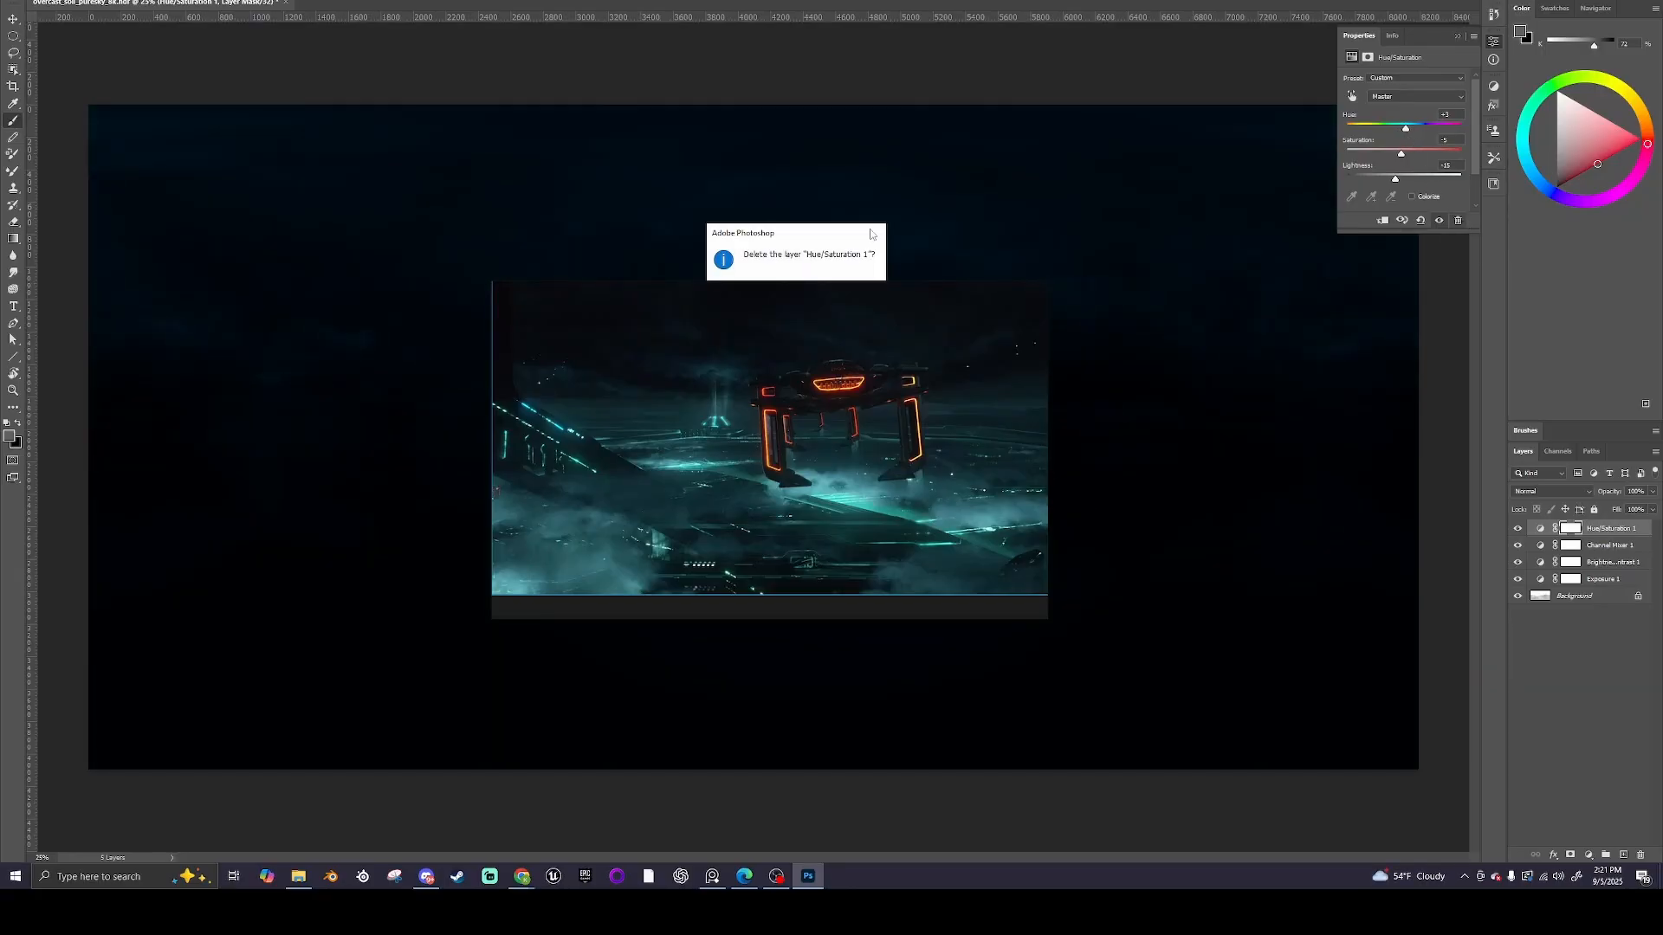
left_click_drag(888, 293, 847, 317)
left_click(773, 289)
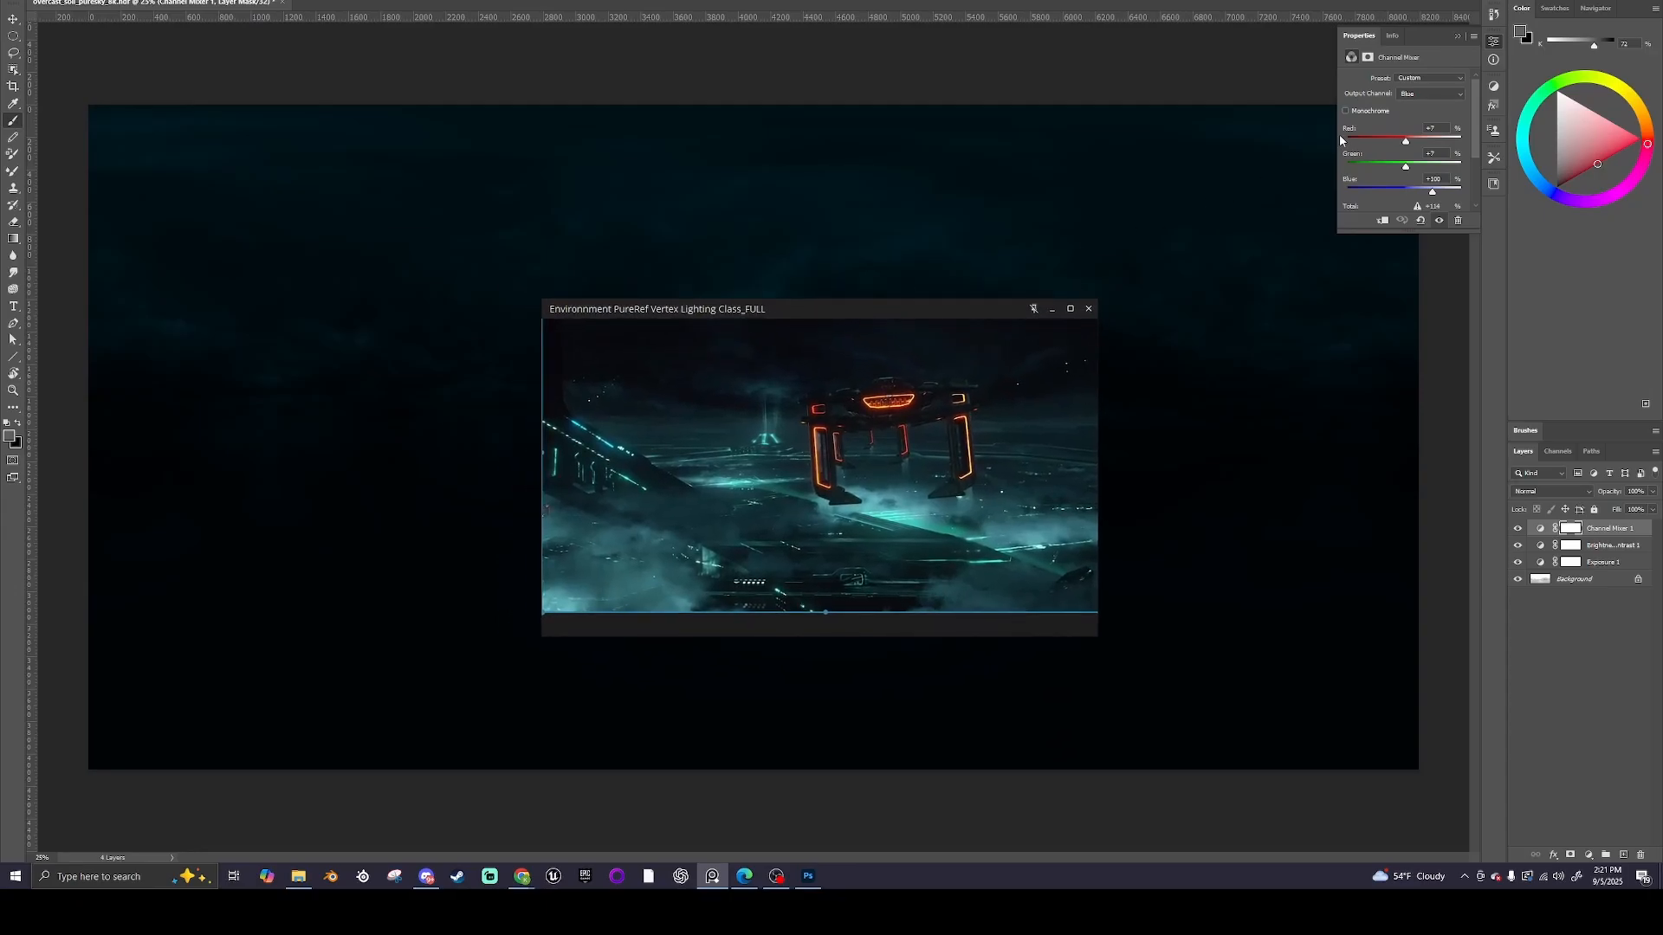
Add a Hue/Saturation adjustment layer and try lowering the Cyans saturation to about -22 with the on-image adjustment tool on the sky
left_click(1495, 90)
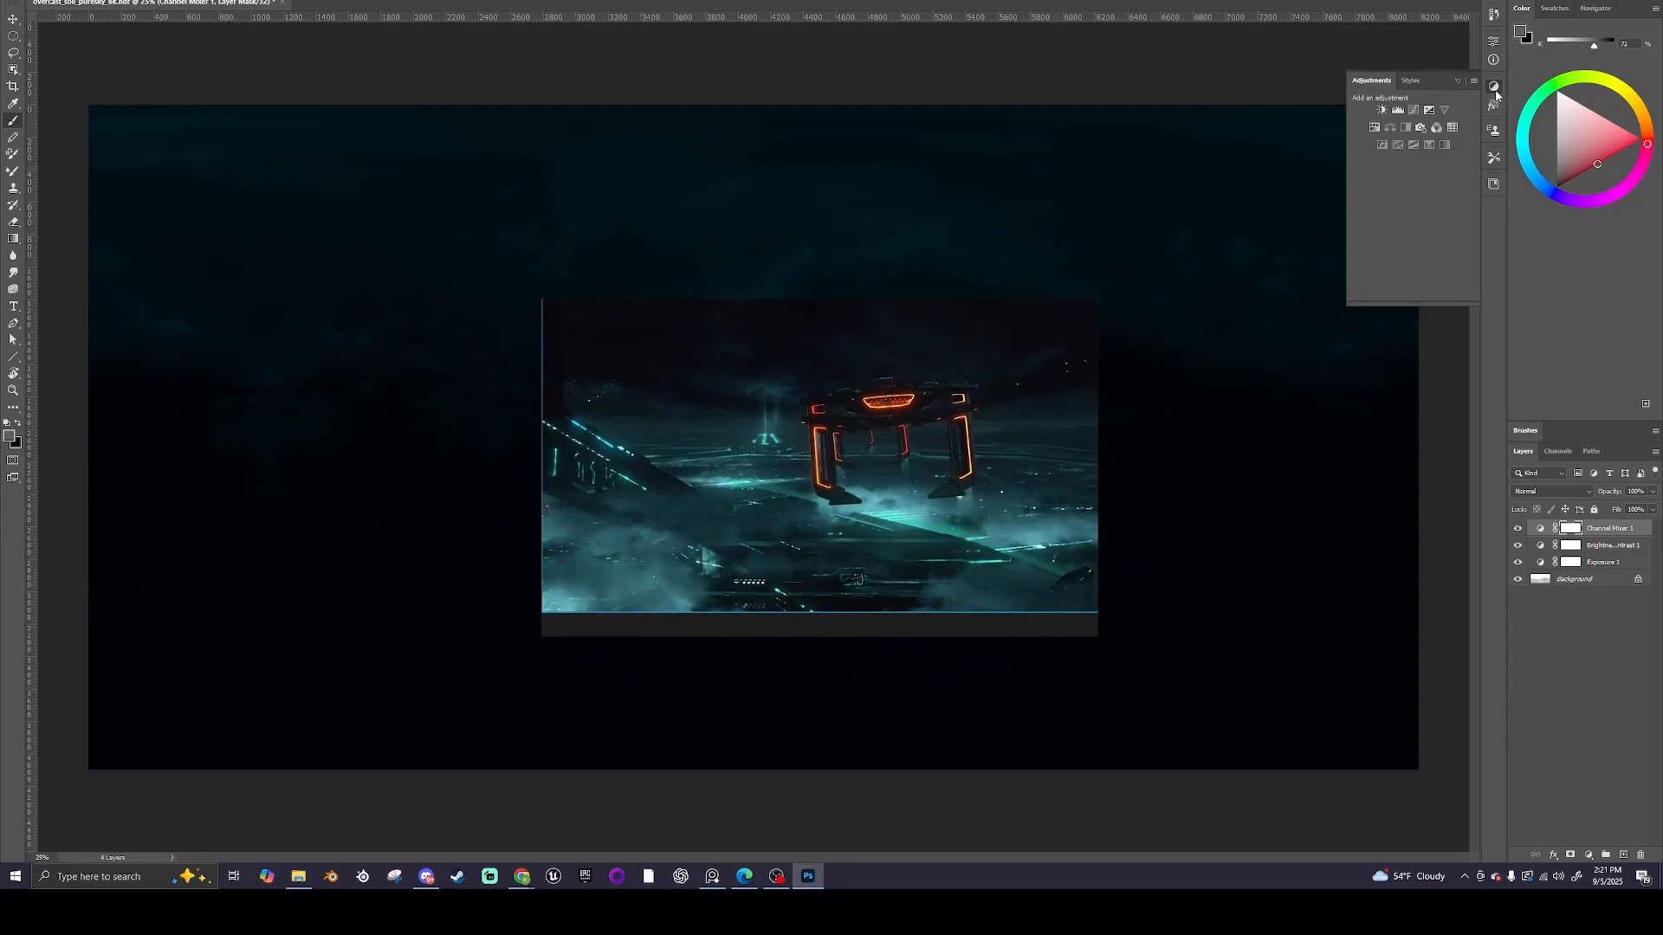
left_click(1375, 128)
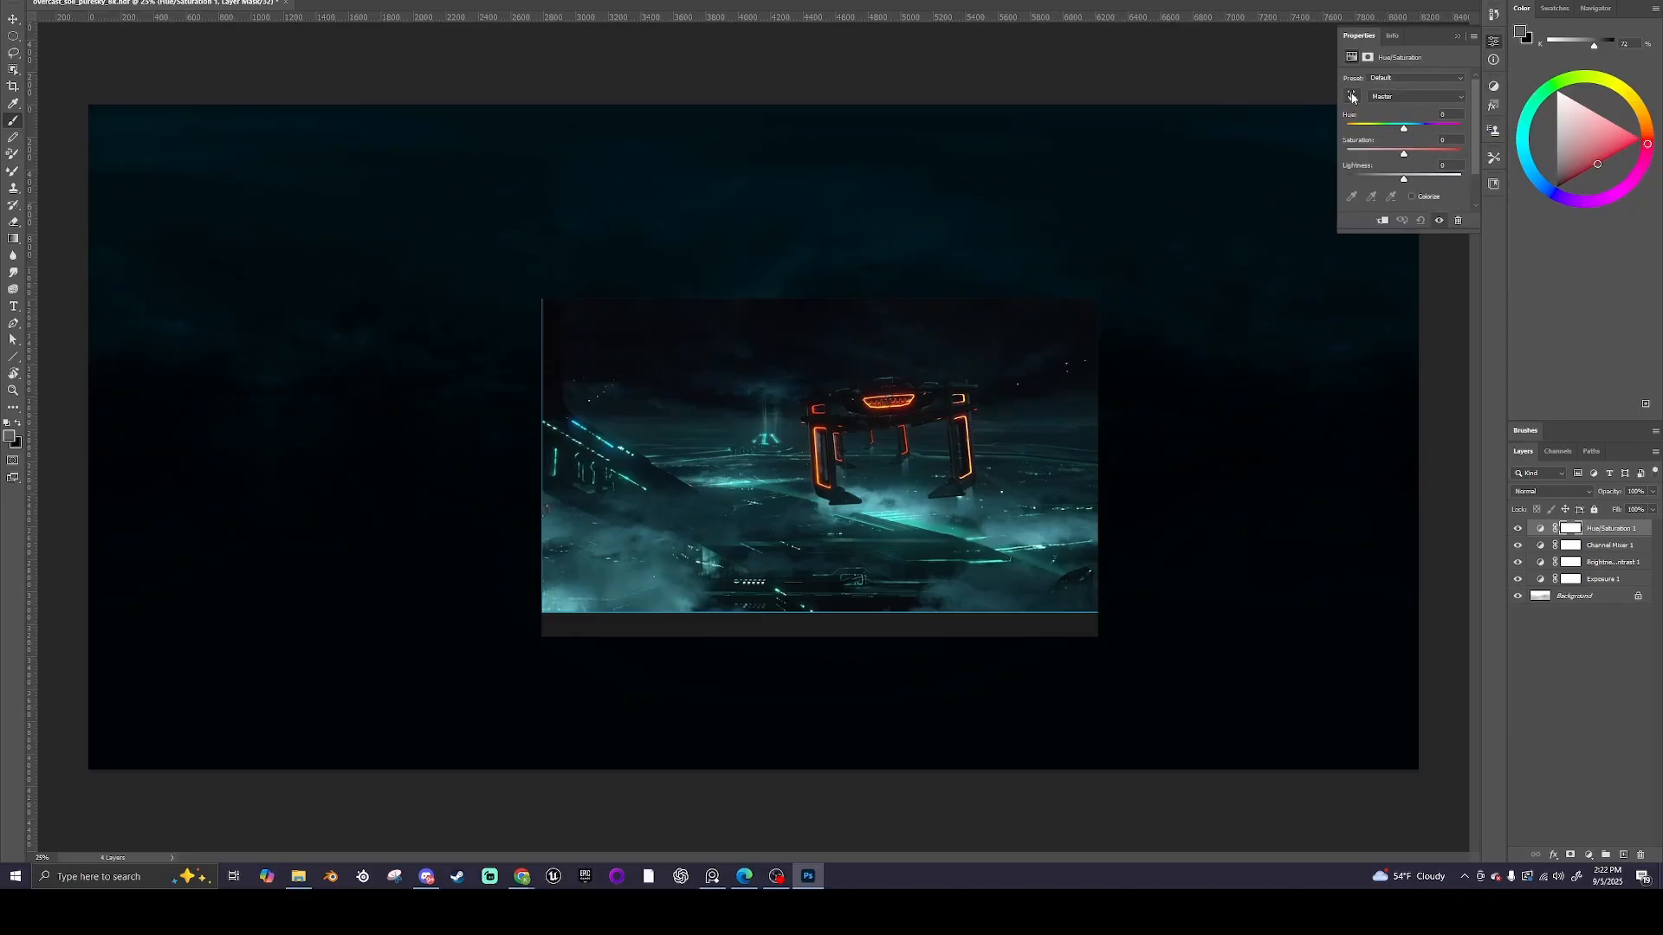
left_click(1351, 100)
left_click_drag(845, 312, 725, 350)
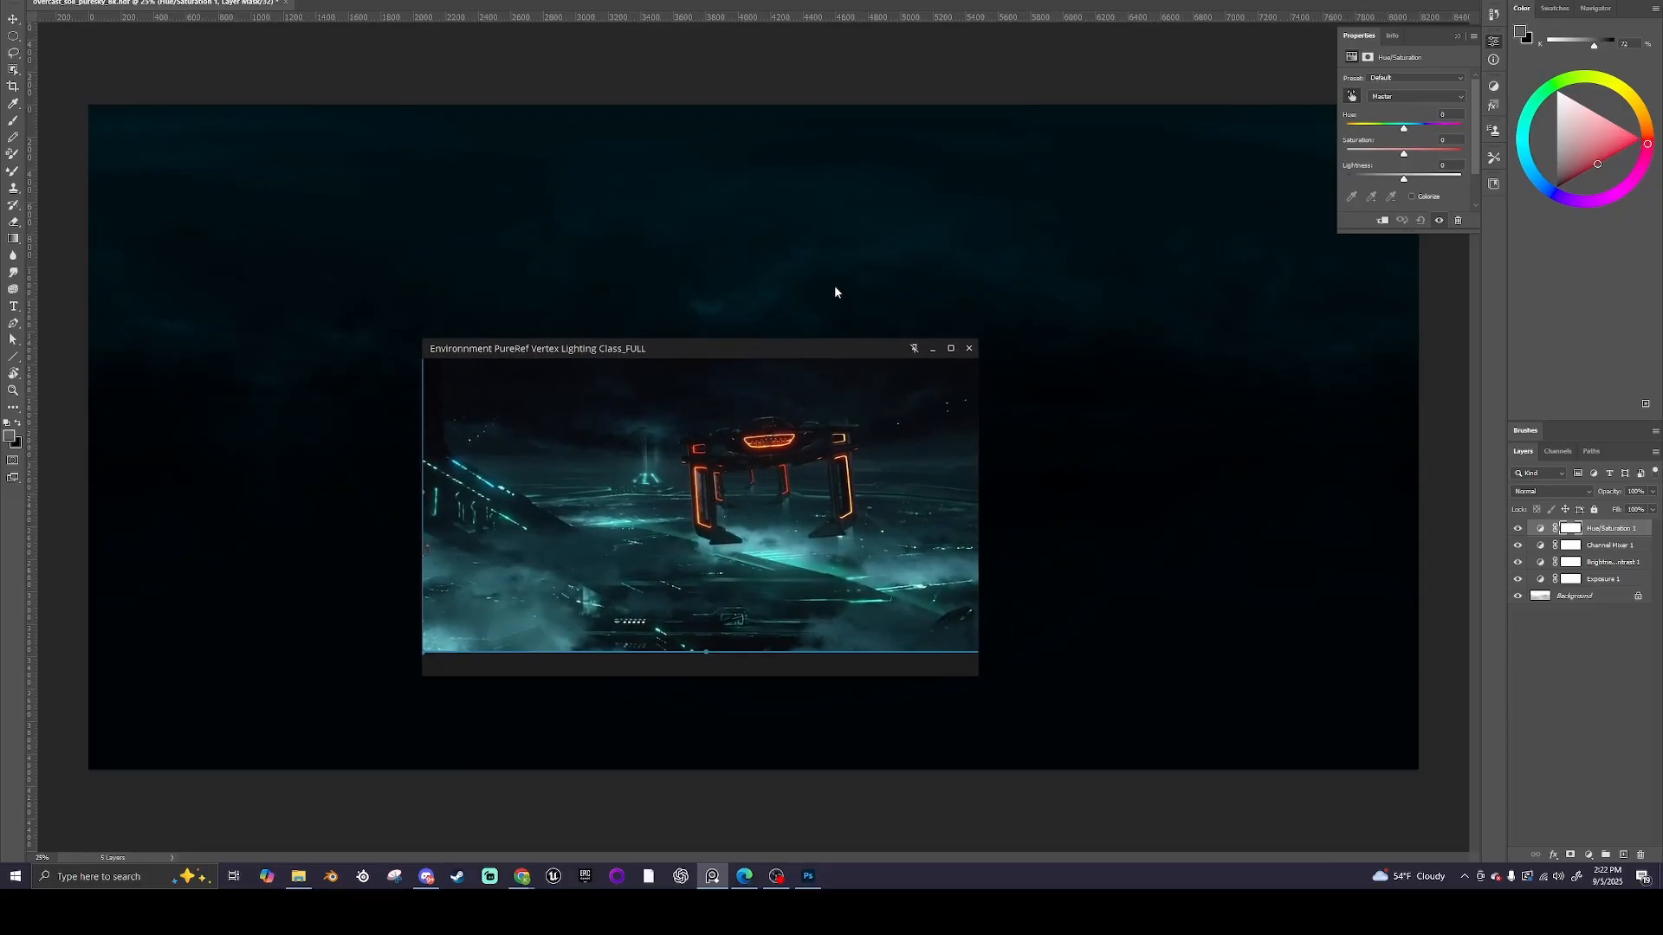
left_click(1350, 97)
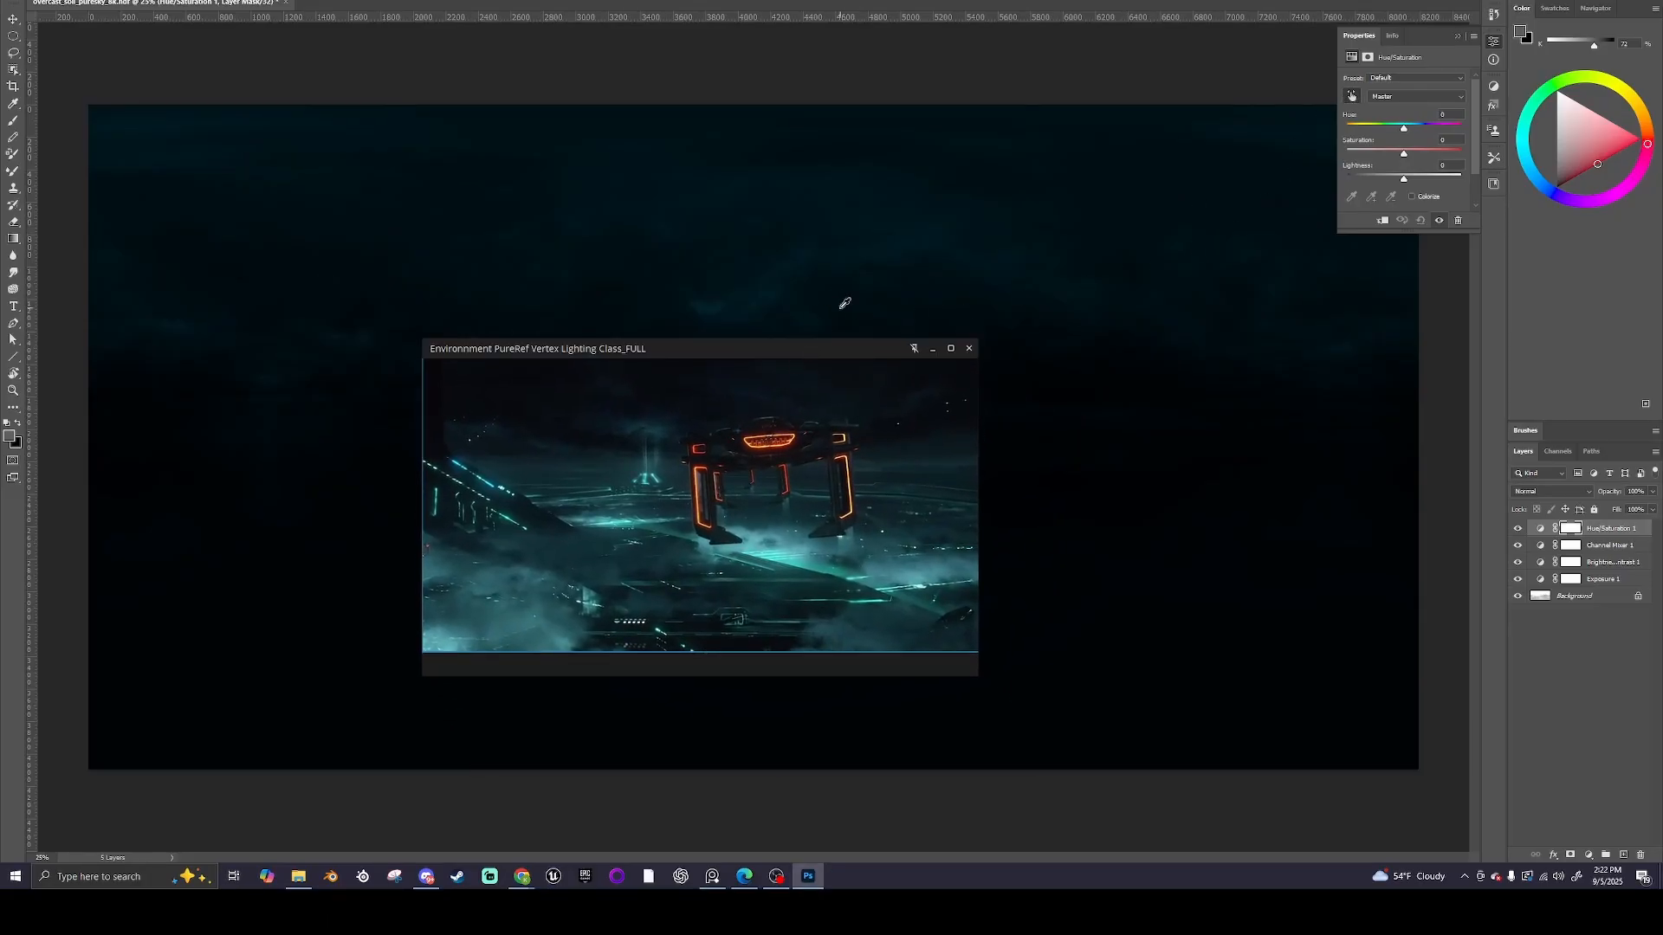
mouse_move(831, 315)
left_mouse_down()
mouse_move(879, 317)
mouse_move(818, 322)
left_mouse_up()
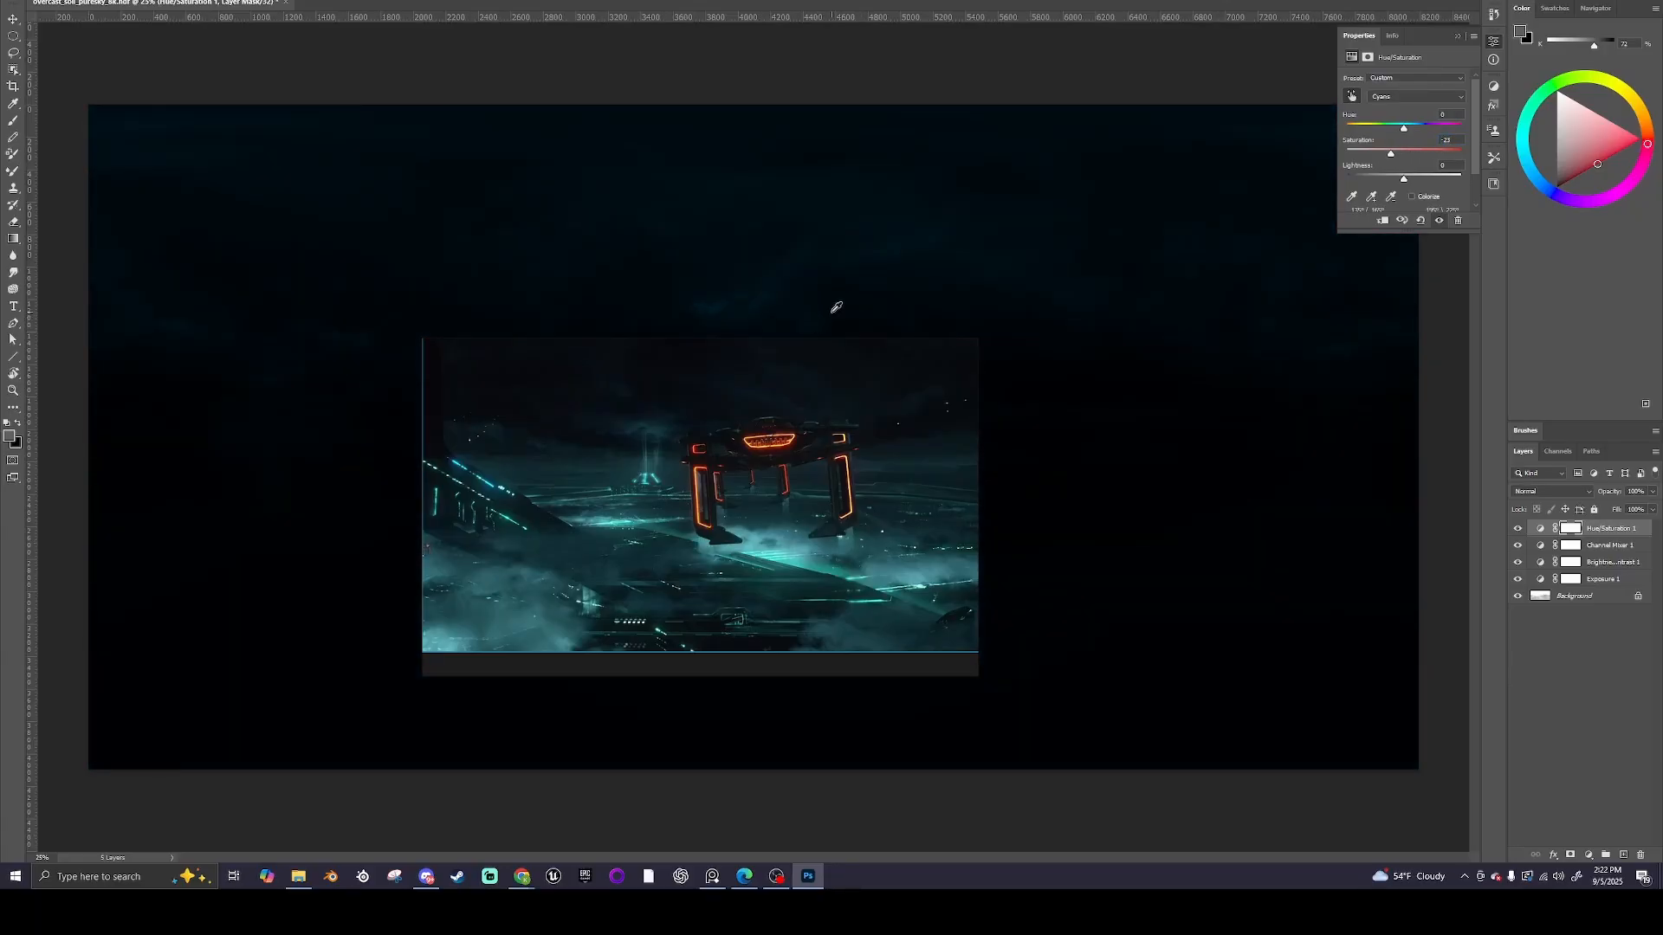
Try small on-image saturation changes after choosing other colour ranges of the Hue/Saturation layer, and delete that layer
left_click(1458, 98)
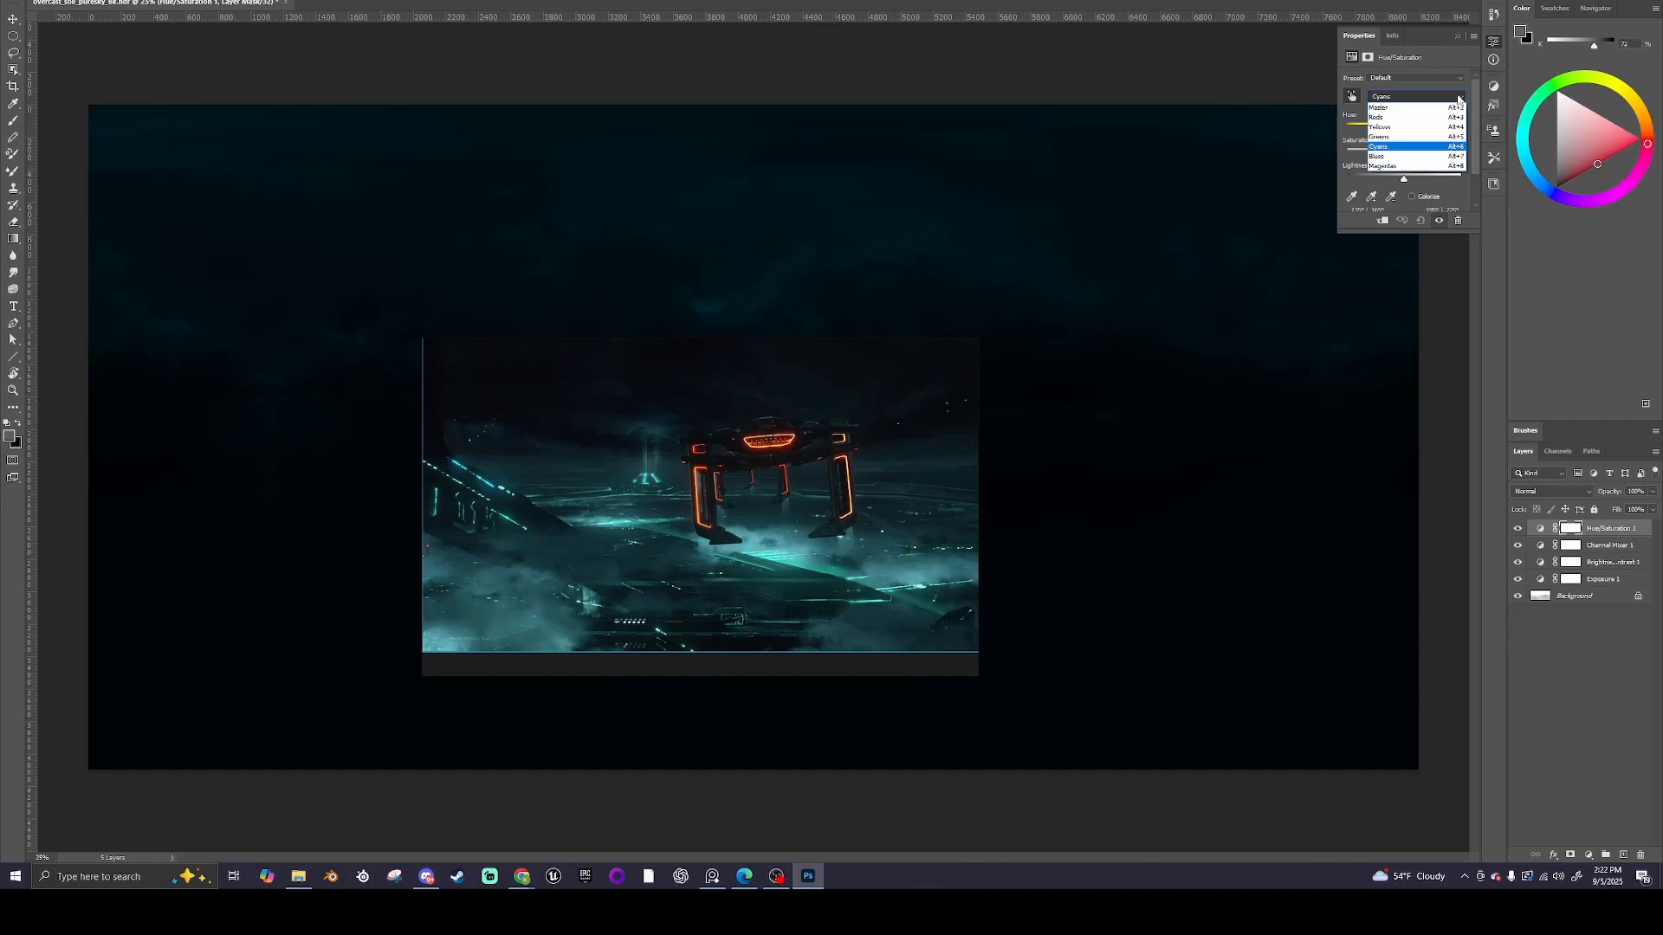
left_click(1393, 167)
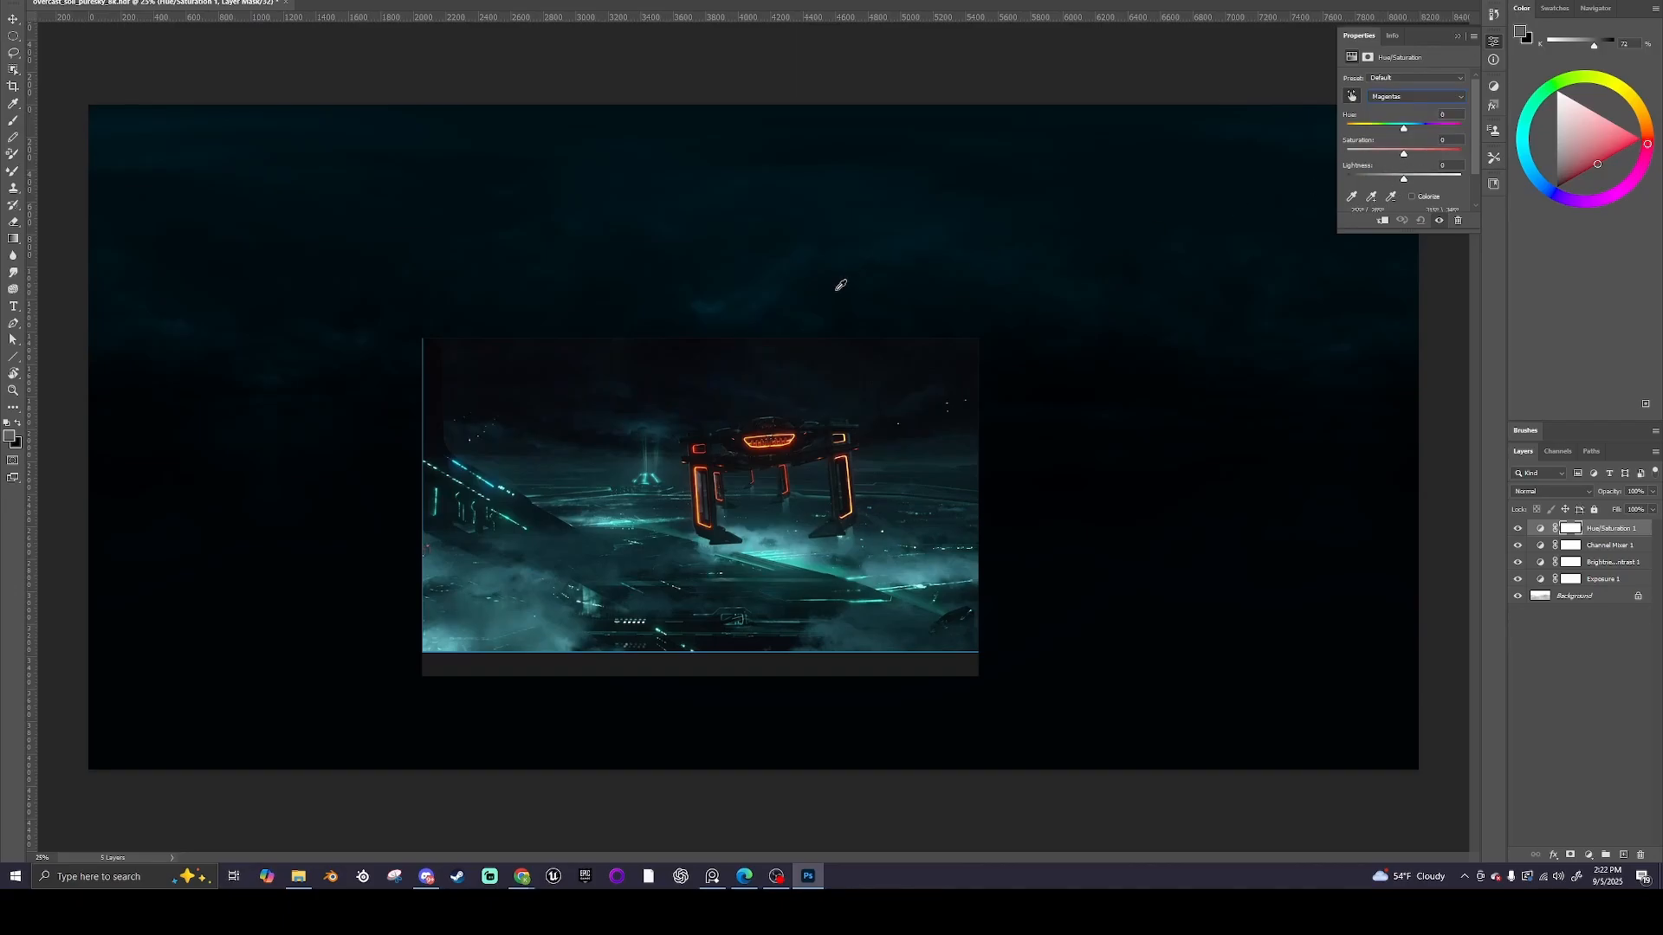
mouse_move(840, 286)
left_mouse_down()
mouse_move(888, 294)
mouse_move(791, 318)
mouse_move(823, 307)
left_mouse_up()
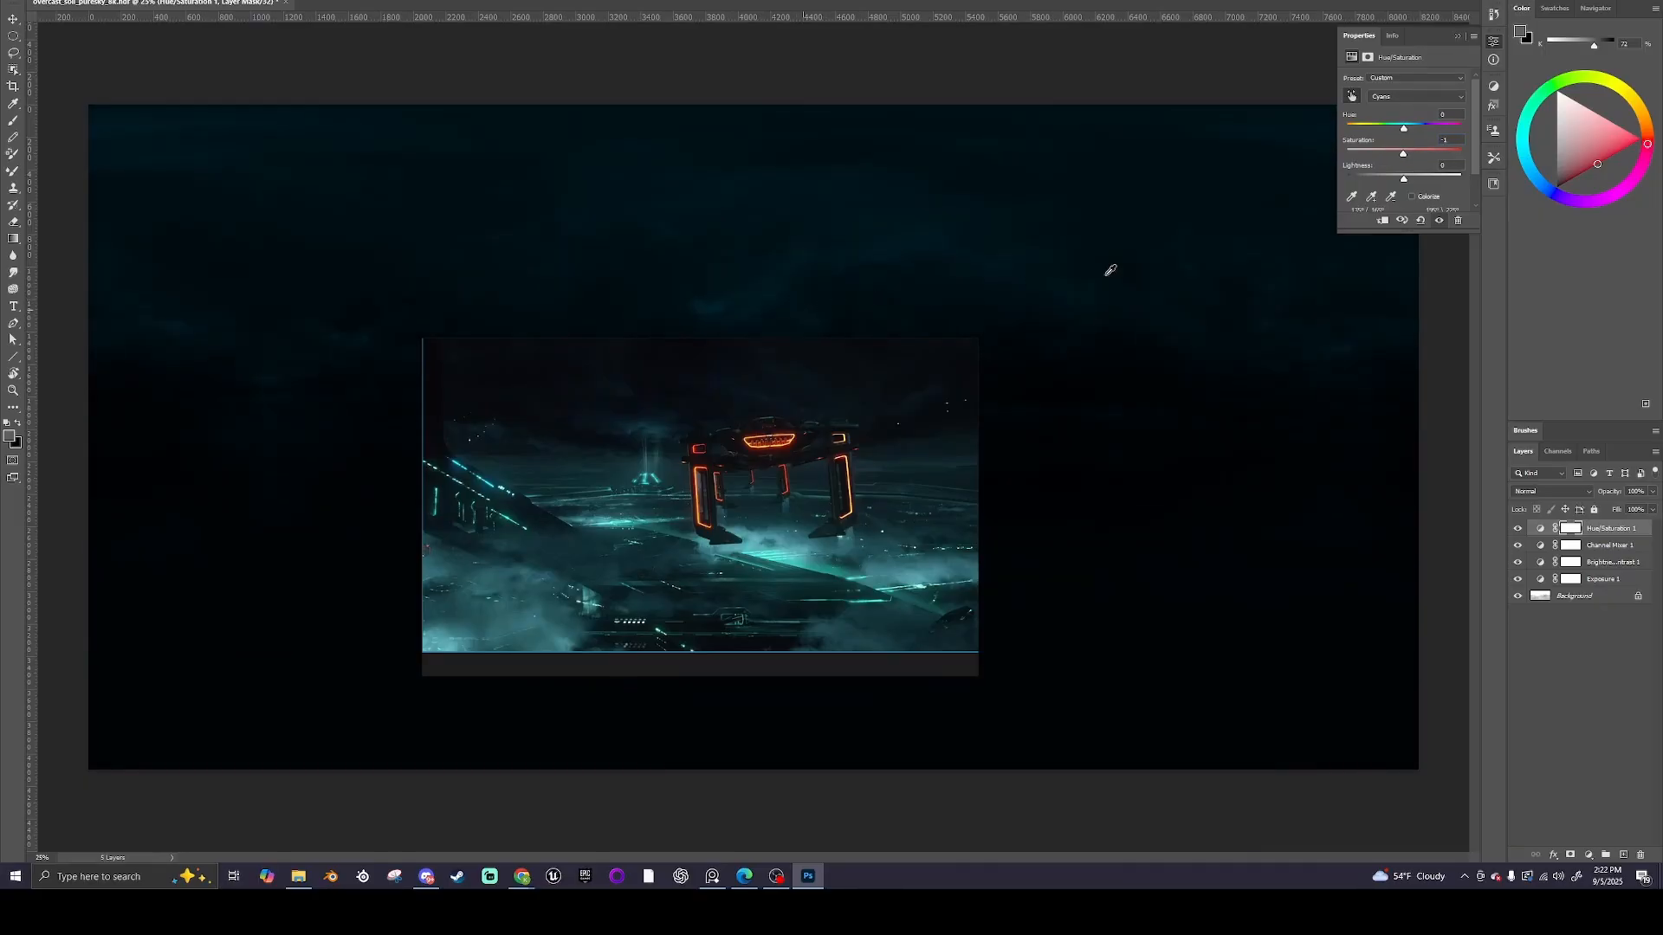
left_click(1456, 99)
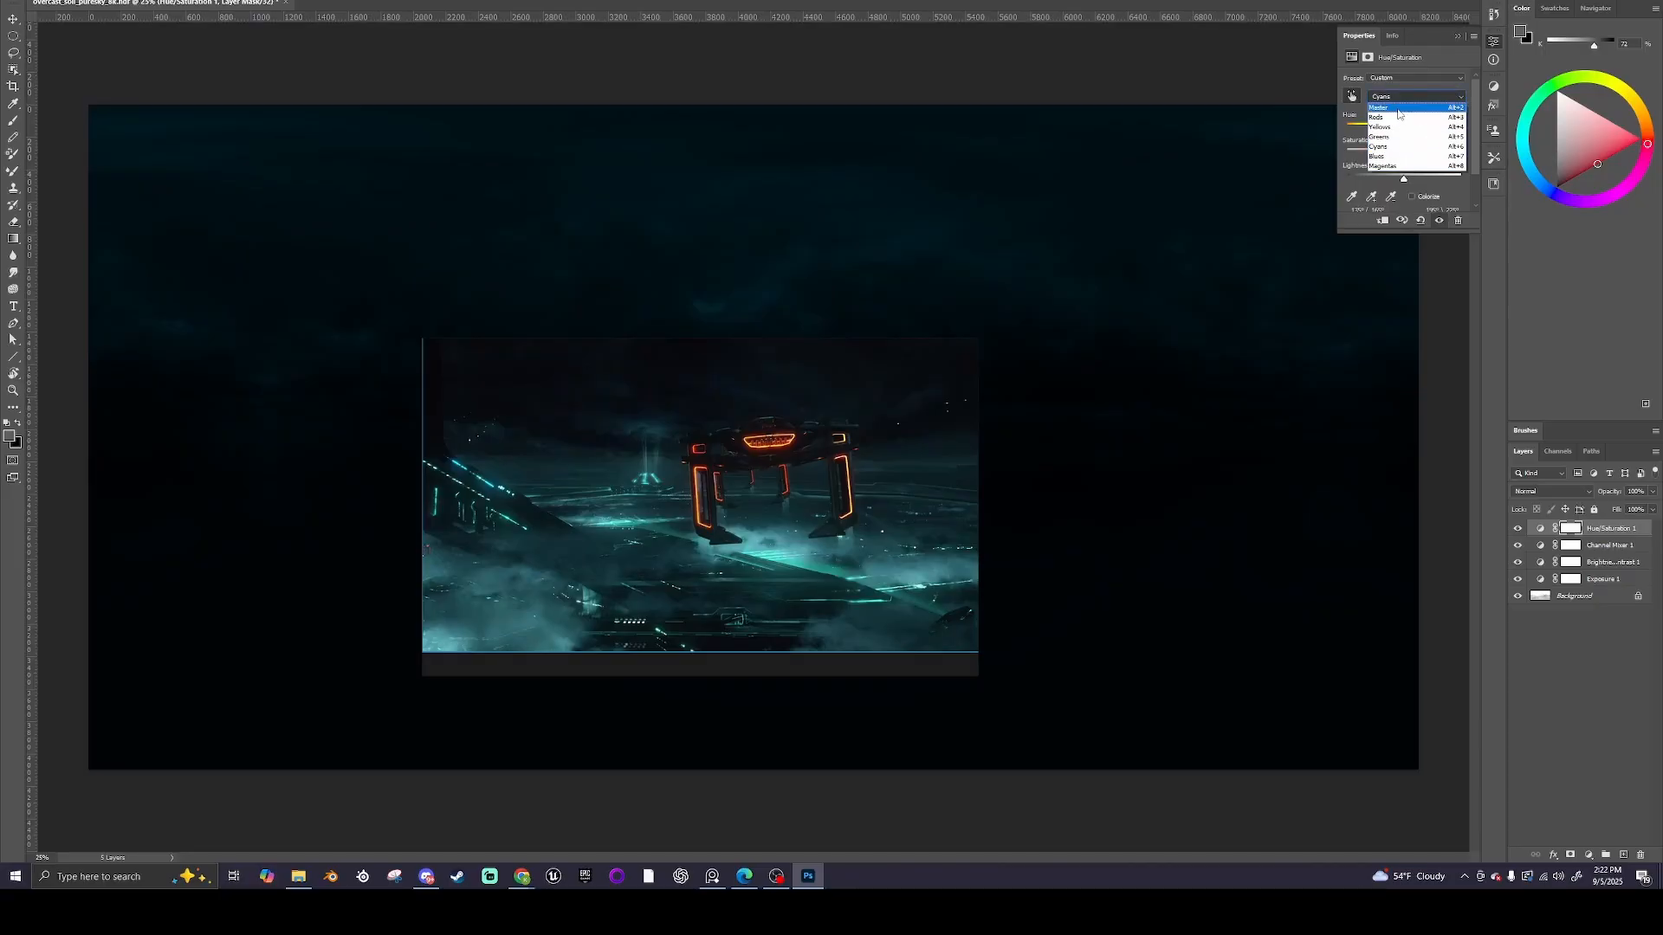
left_click(1390, 106)
left_click(1428, 96)
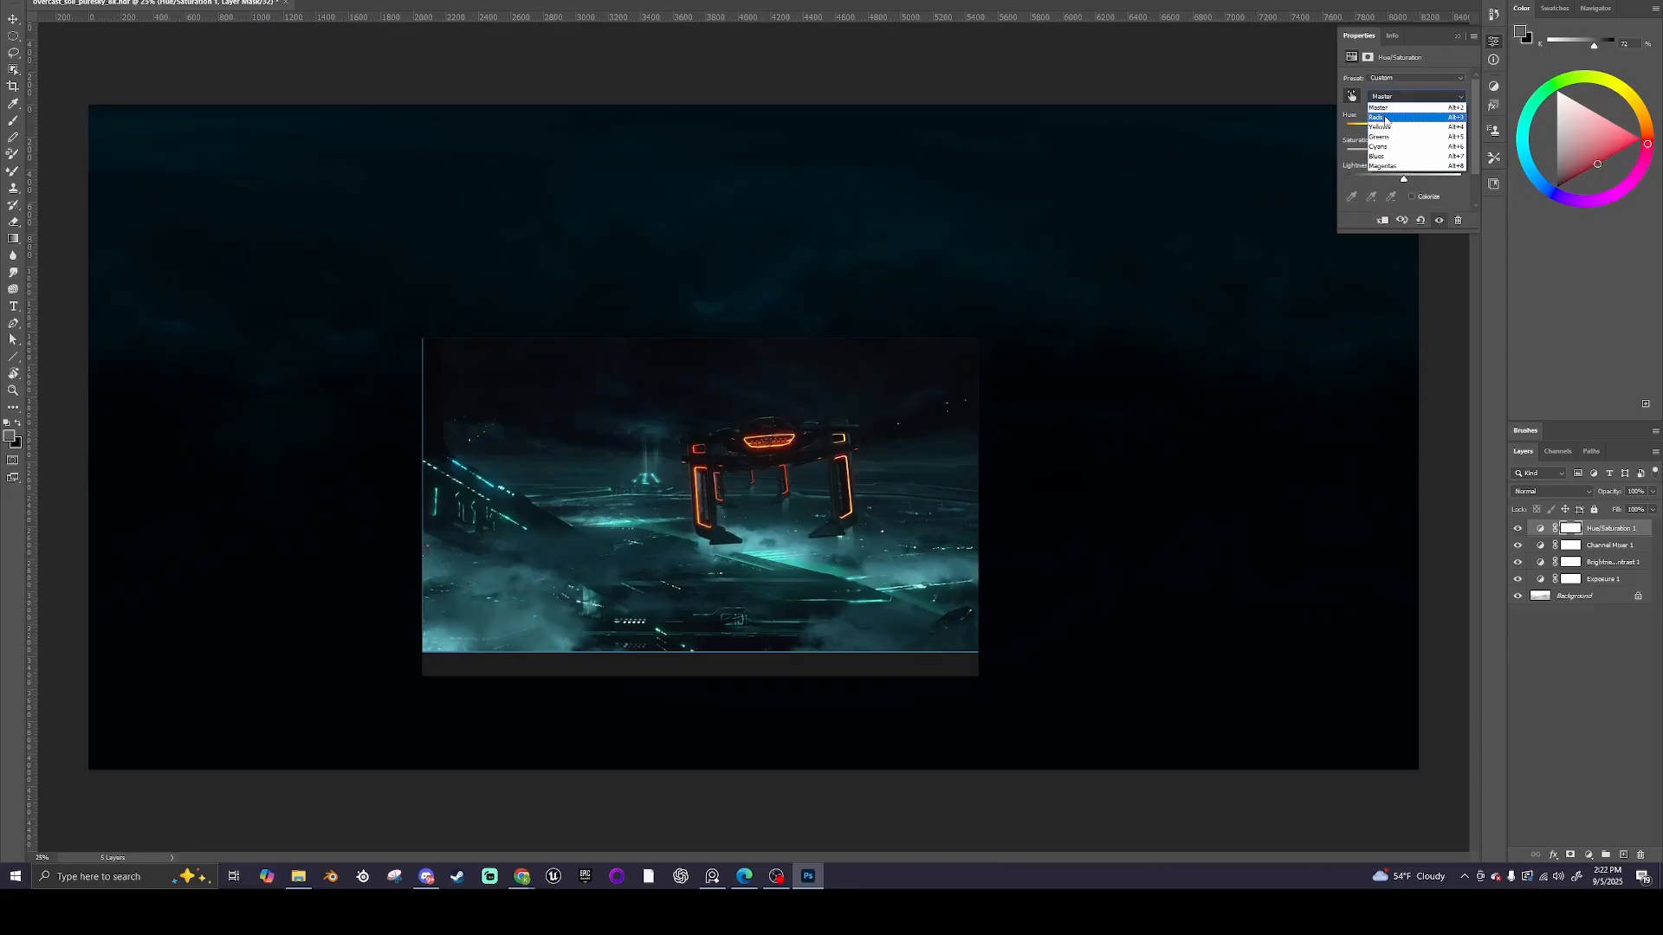
left_click(1395, 141)
left_click_drag(826, 288, 802, 352)
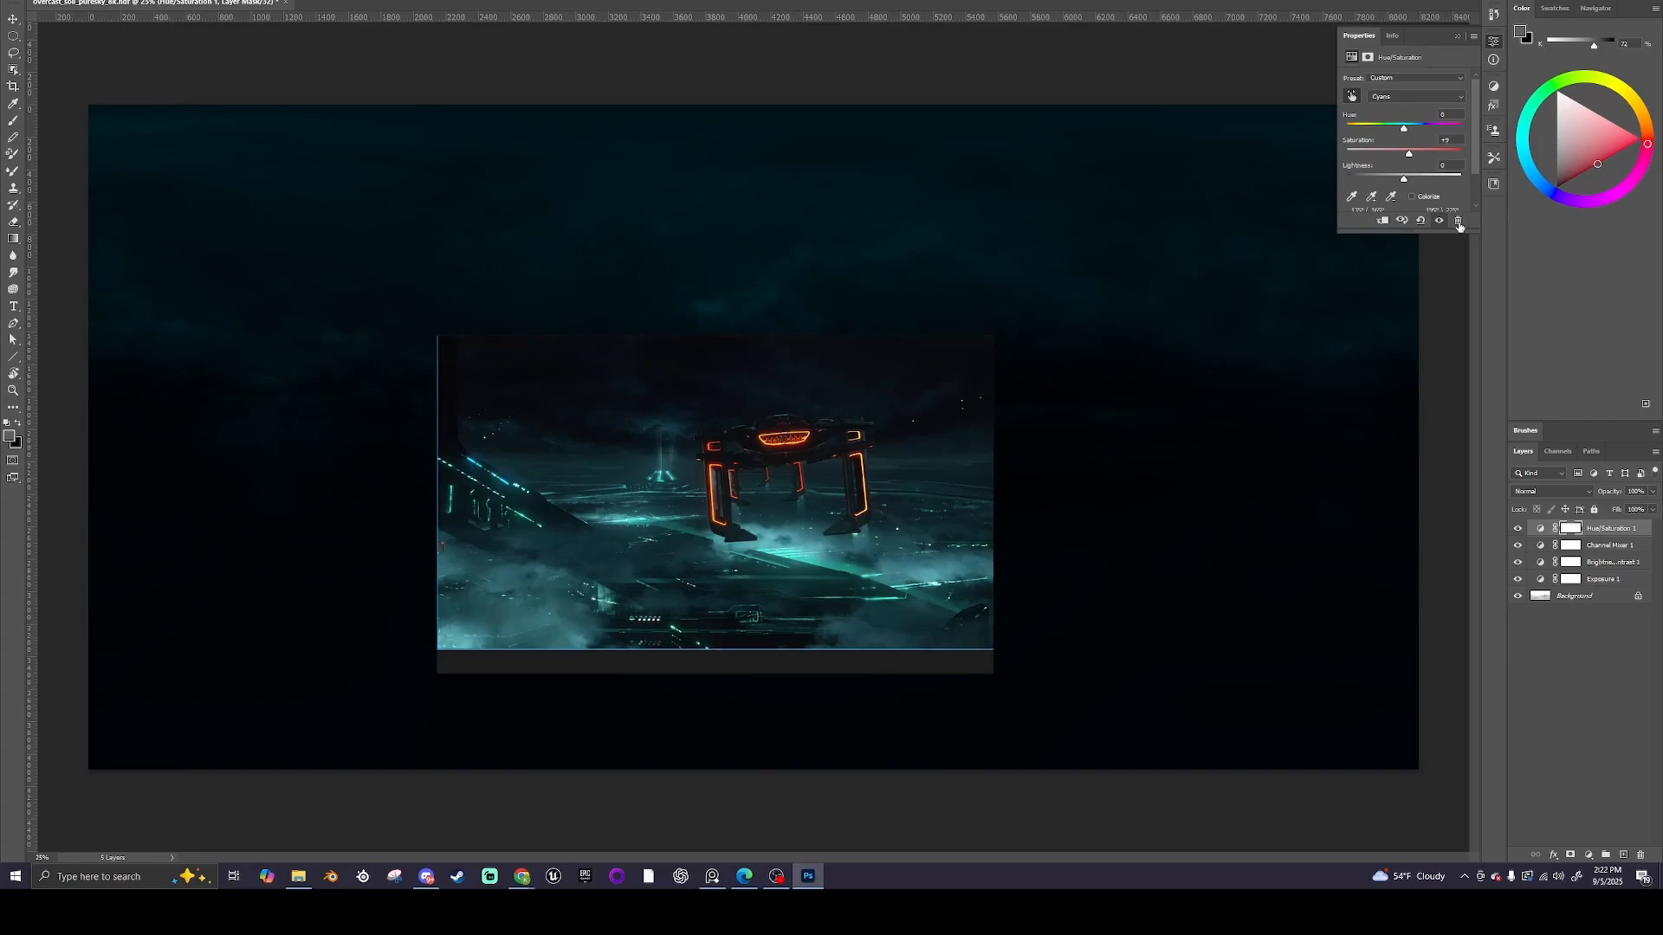
left_click(1460, 224)
left_click(779, 288)
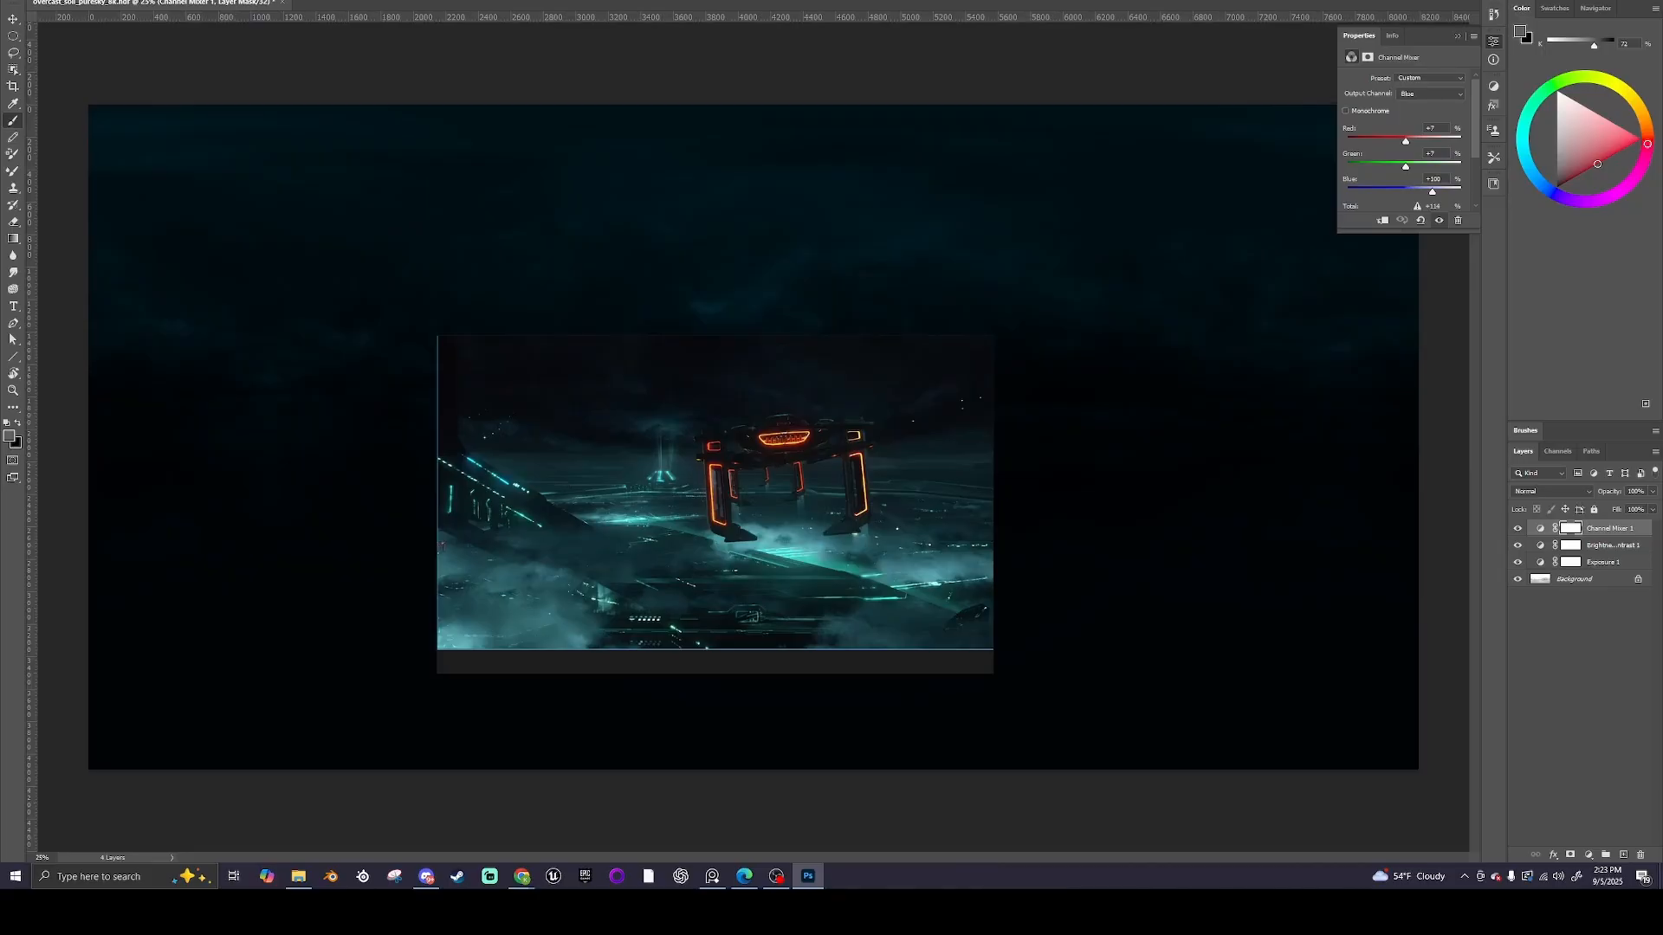
Try converting the image to 8 Bits/Channel with merged layers, using HDR Toning's Local Adaptation with lower exposure, highlights and vibrance but higher saturation
left_click(73, 0)
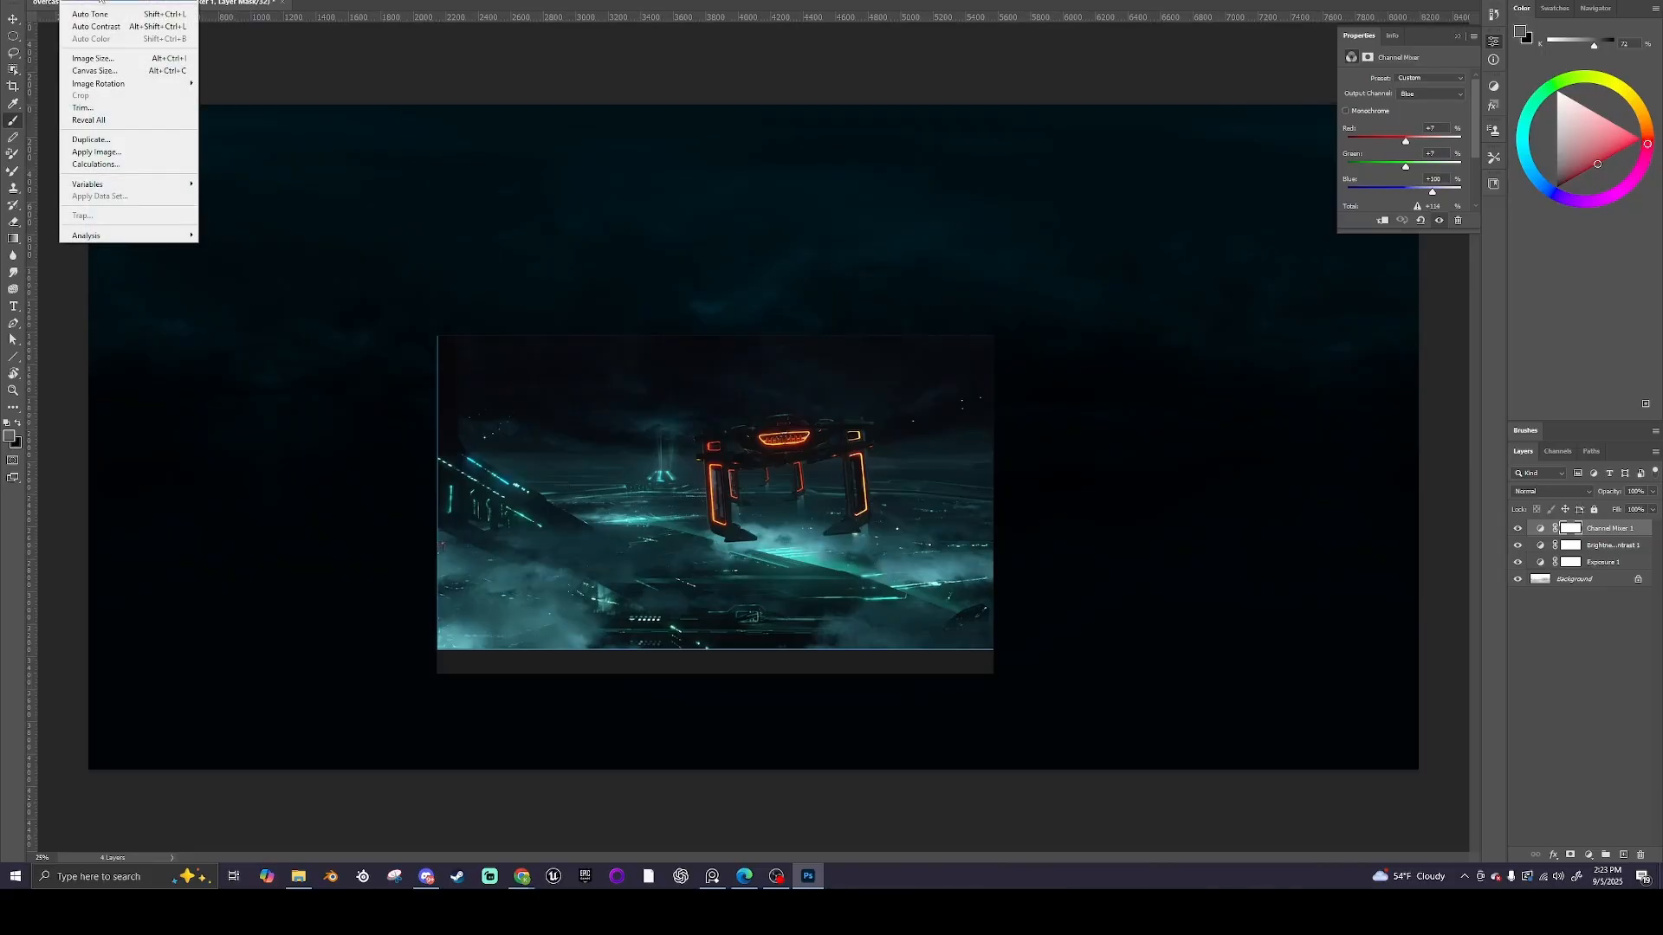
mouse_move(84, 0)
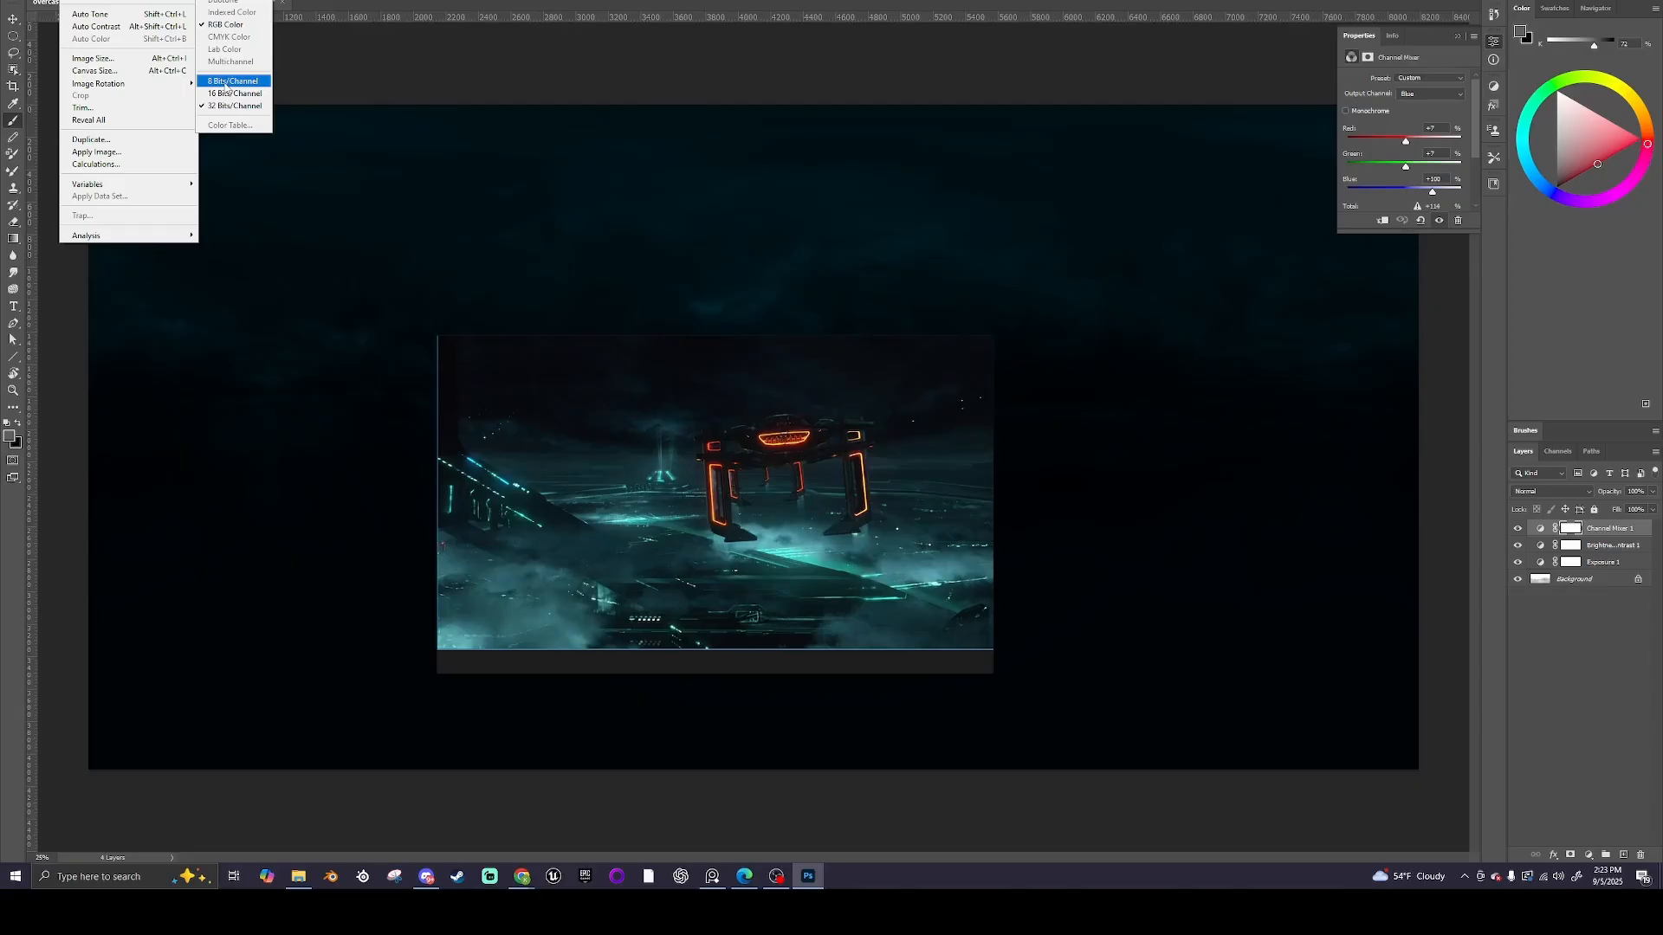
left_click(224, 83)
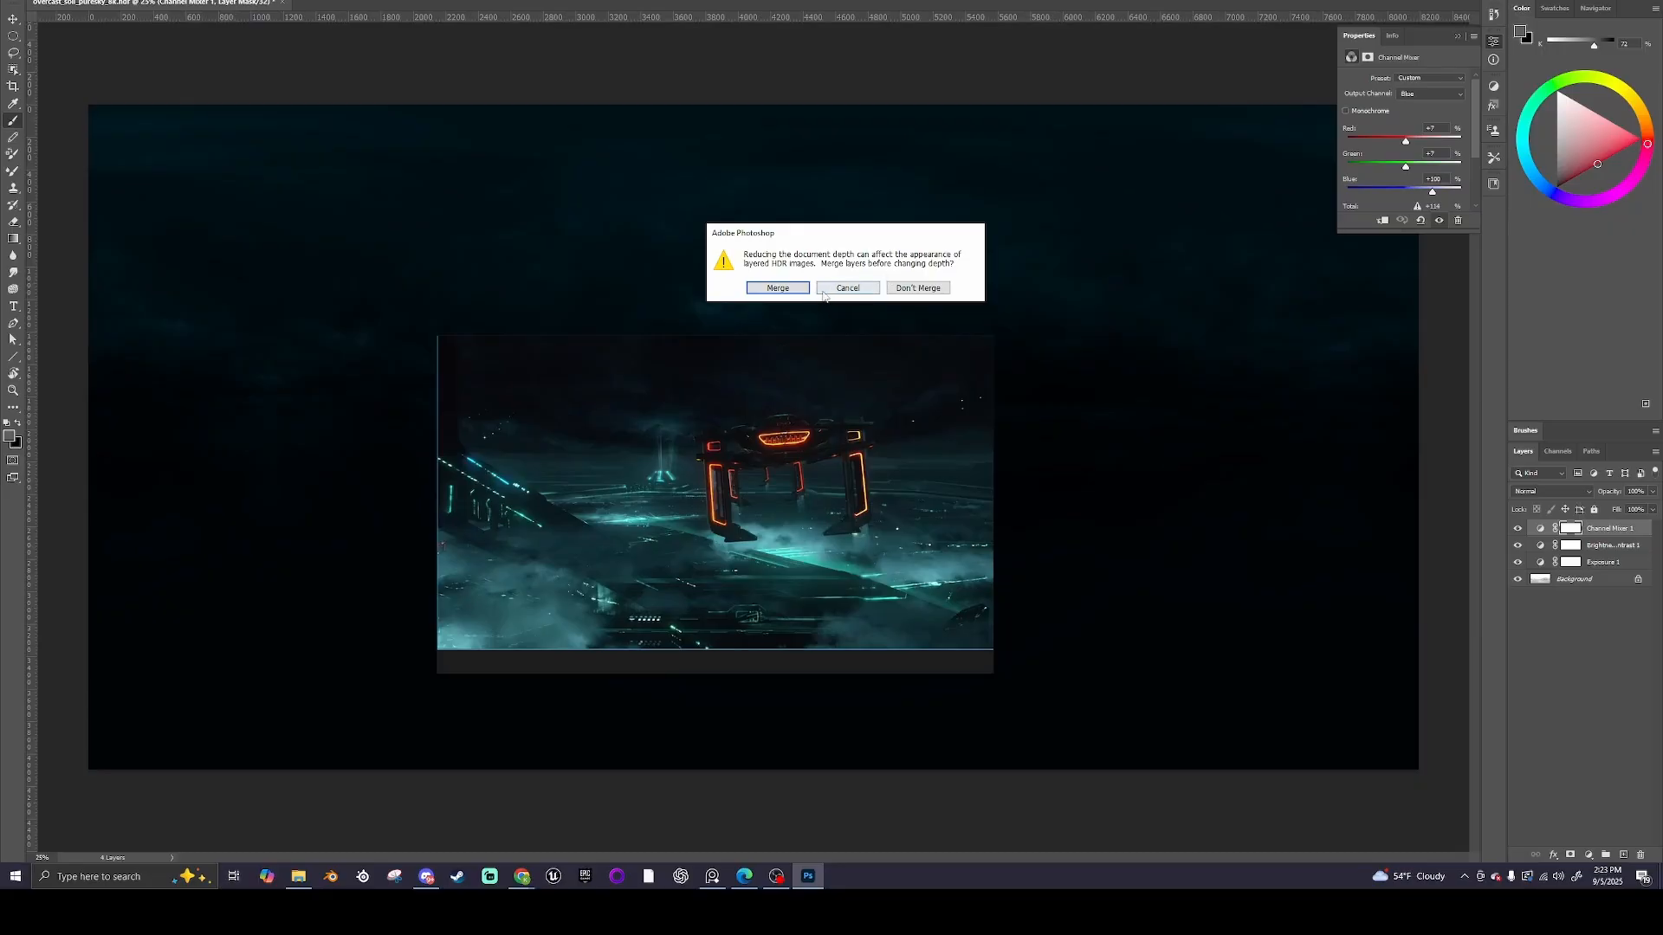
left_click(778, 288)
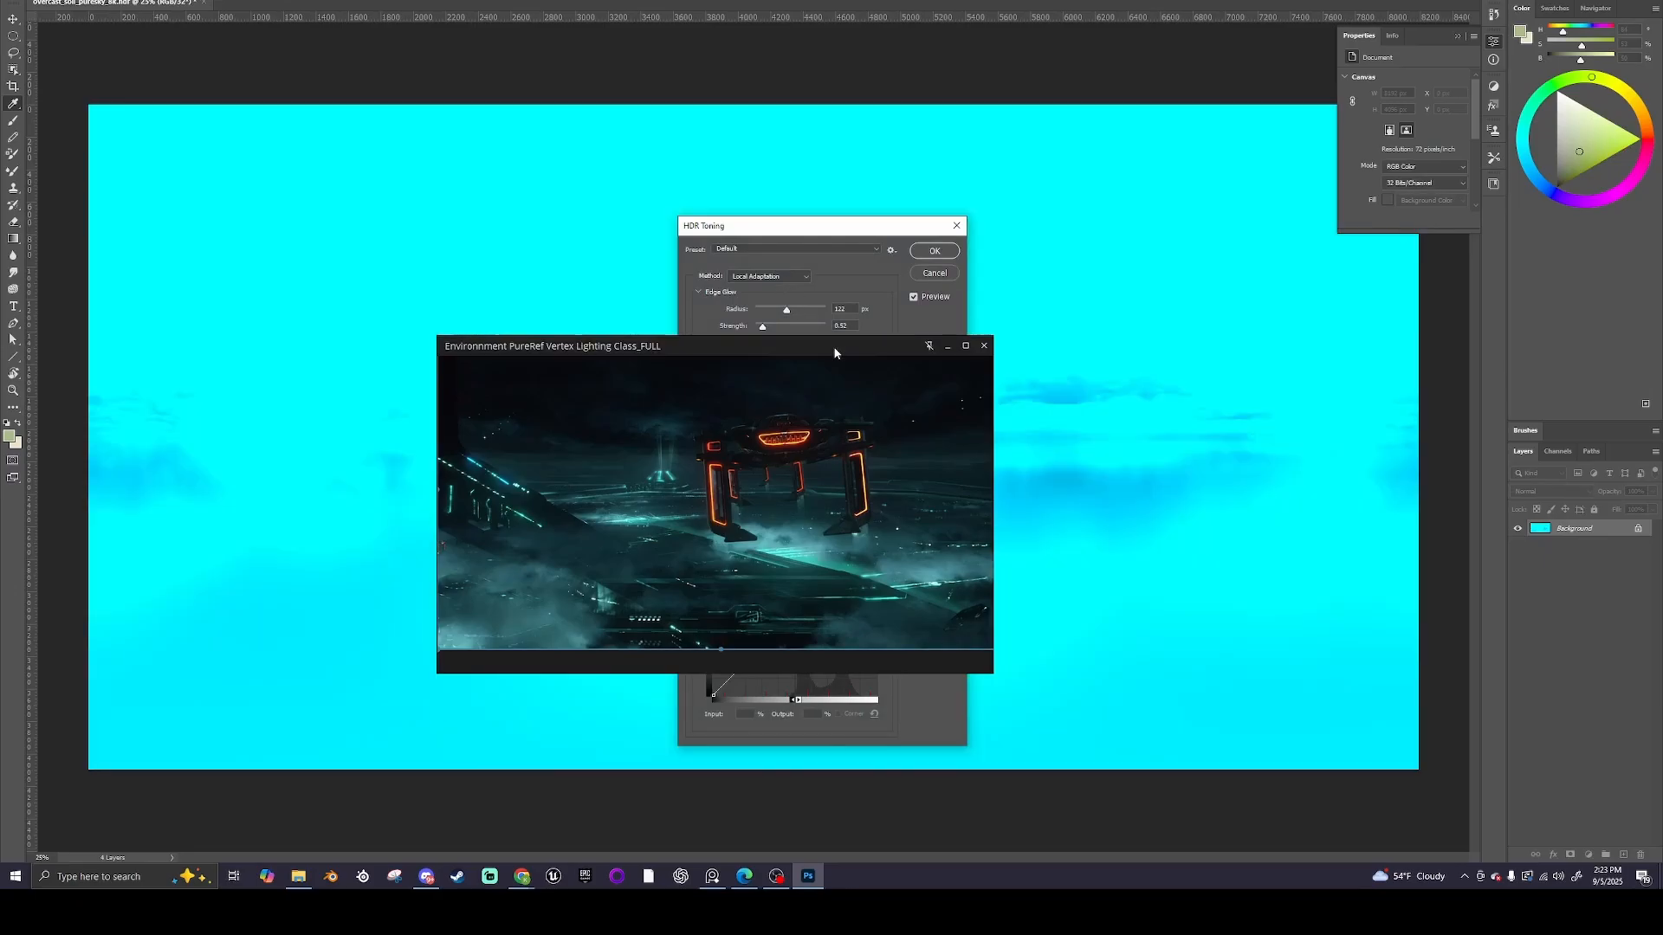
left_click_drag(834, 345, 522, 324)
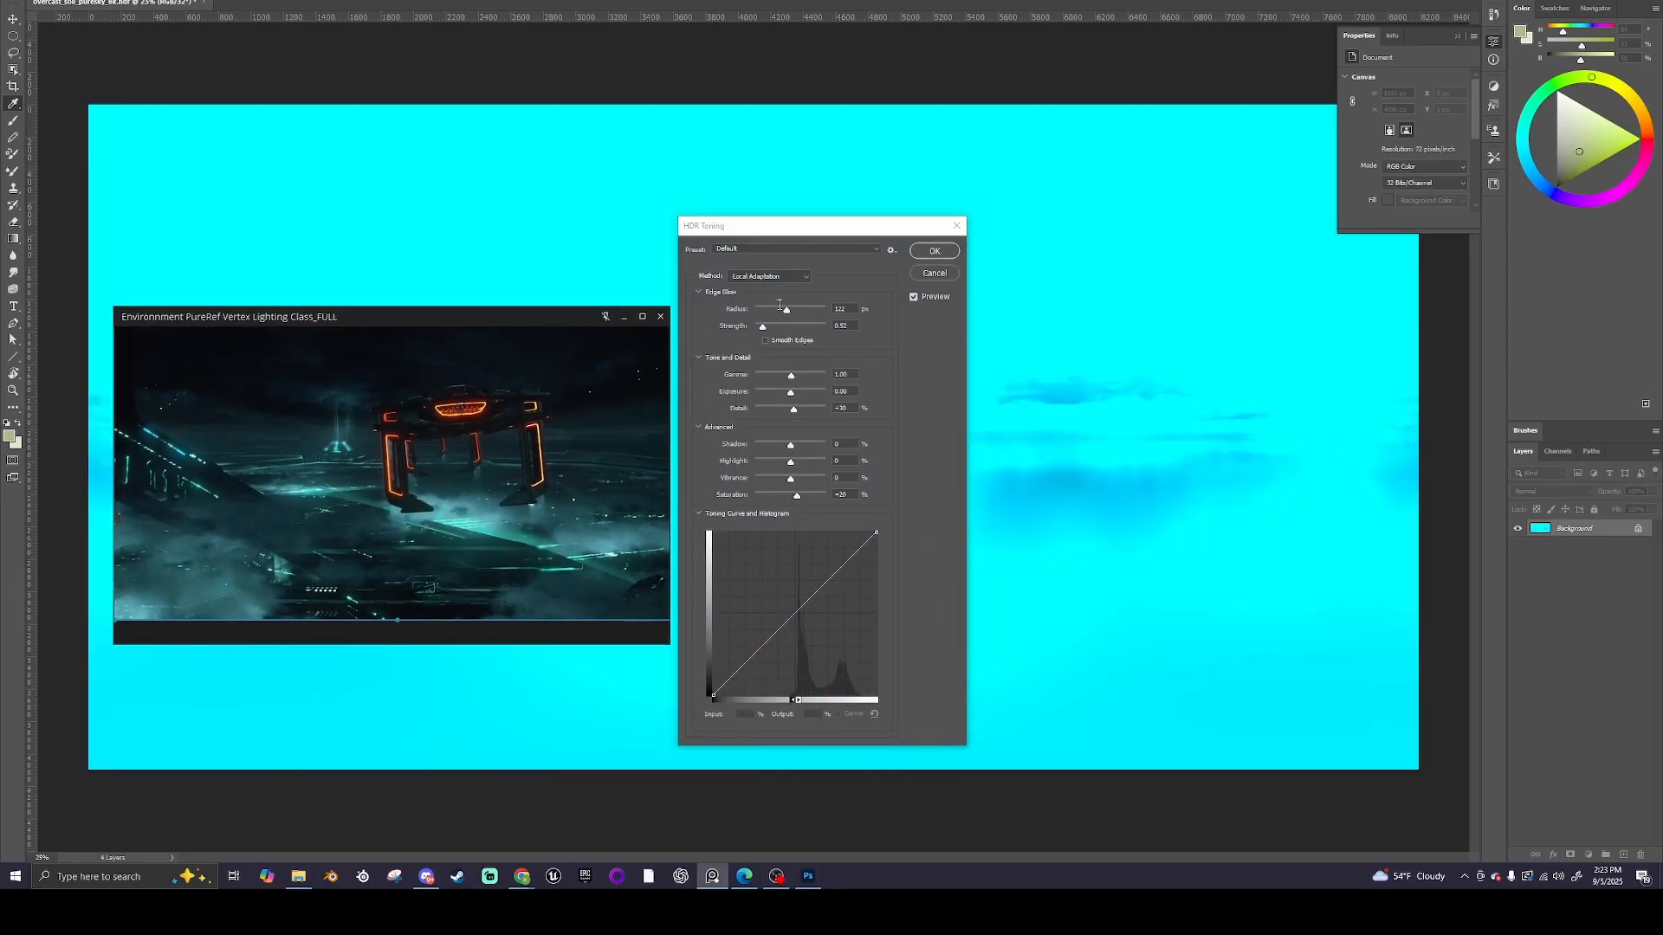
left_click_drag(788, 309, 818, 501)
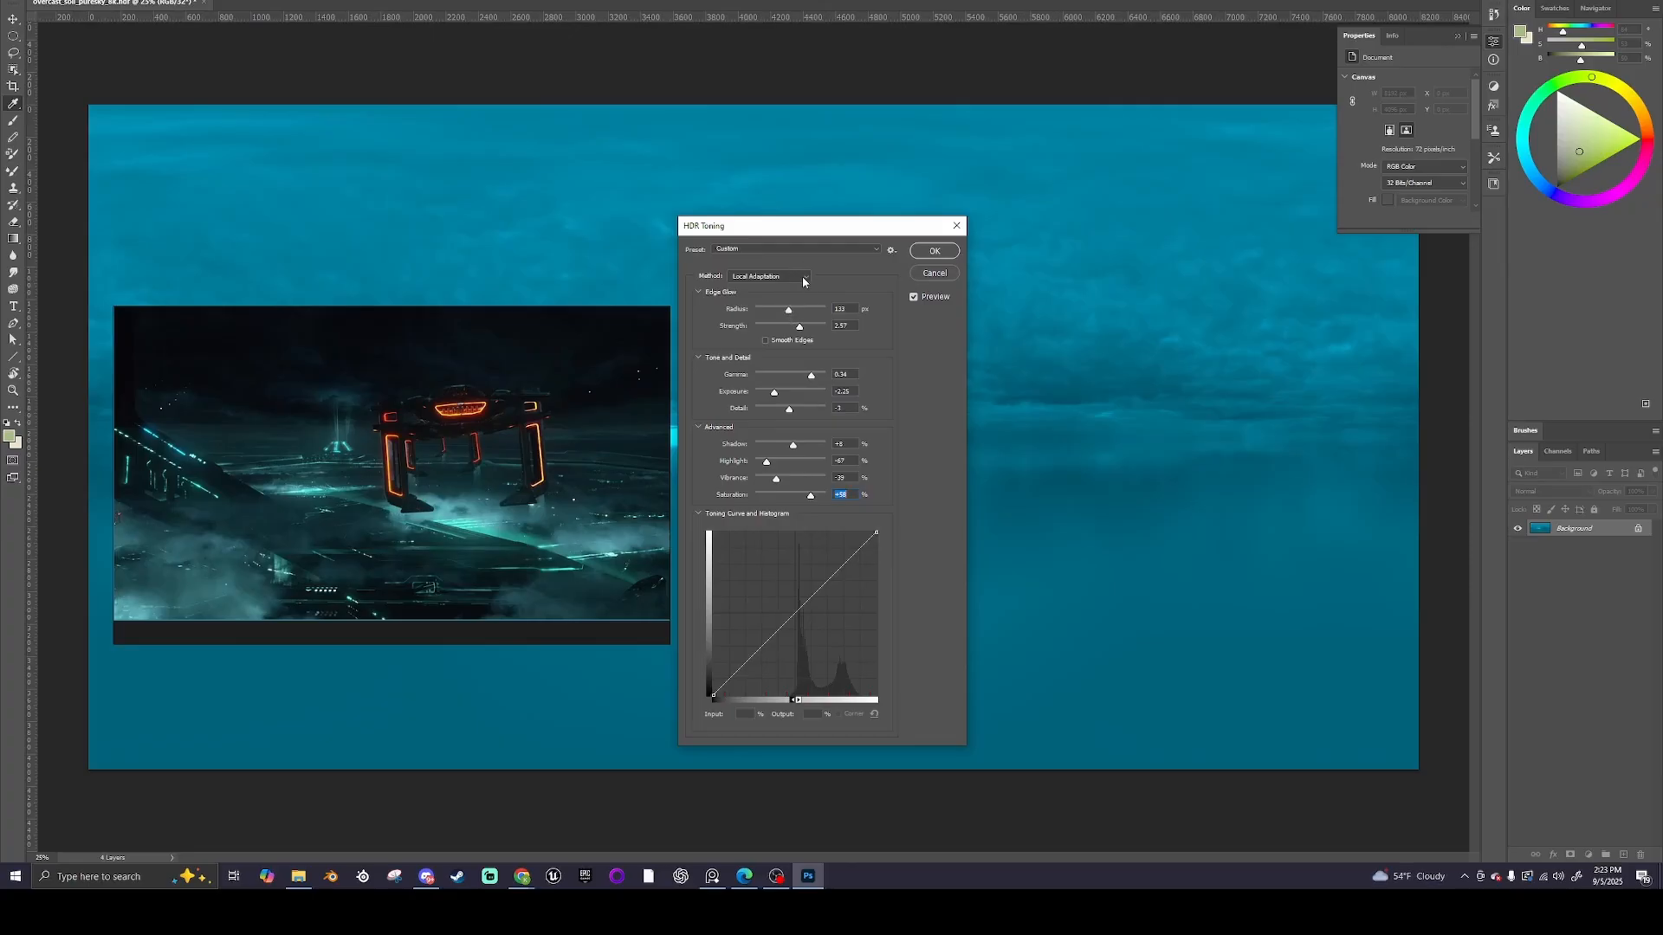
Try HDR Toning's Exposure and Gamma method with raised exposure, compare it with the reference image, and cancel the conversion
left_click(874, 250)
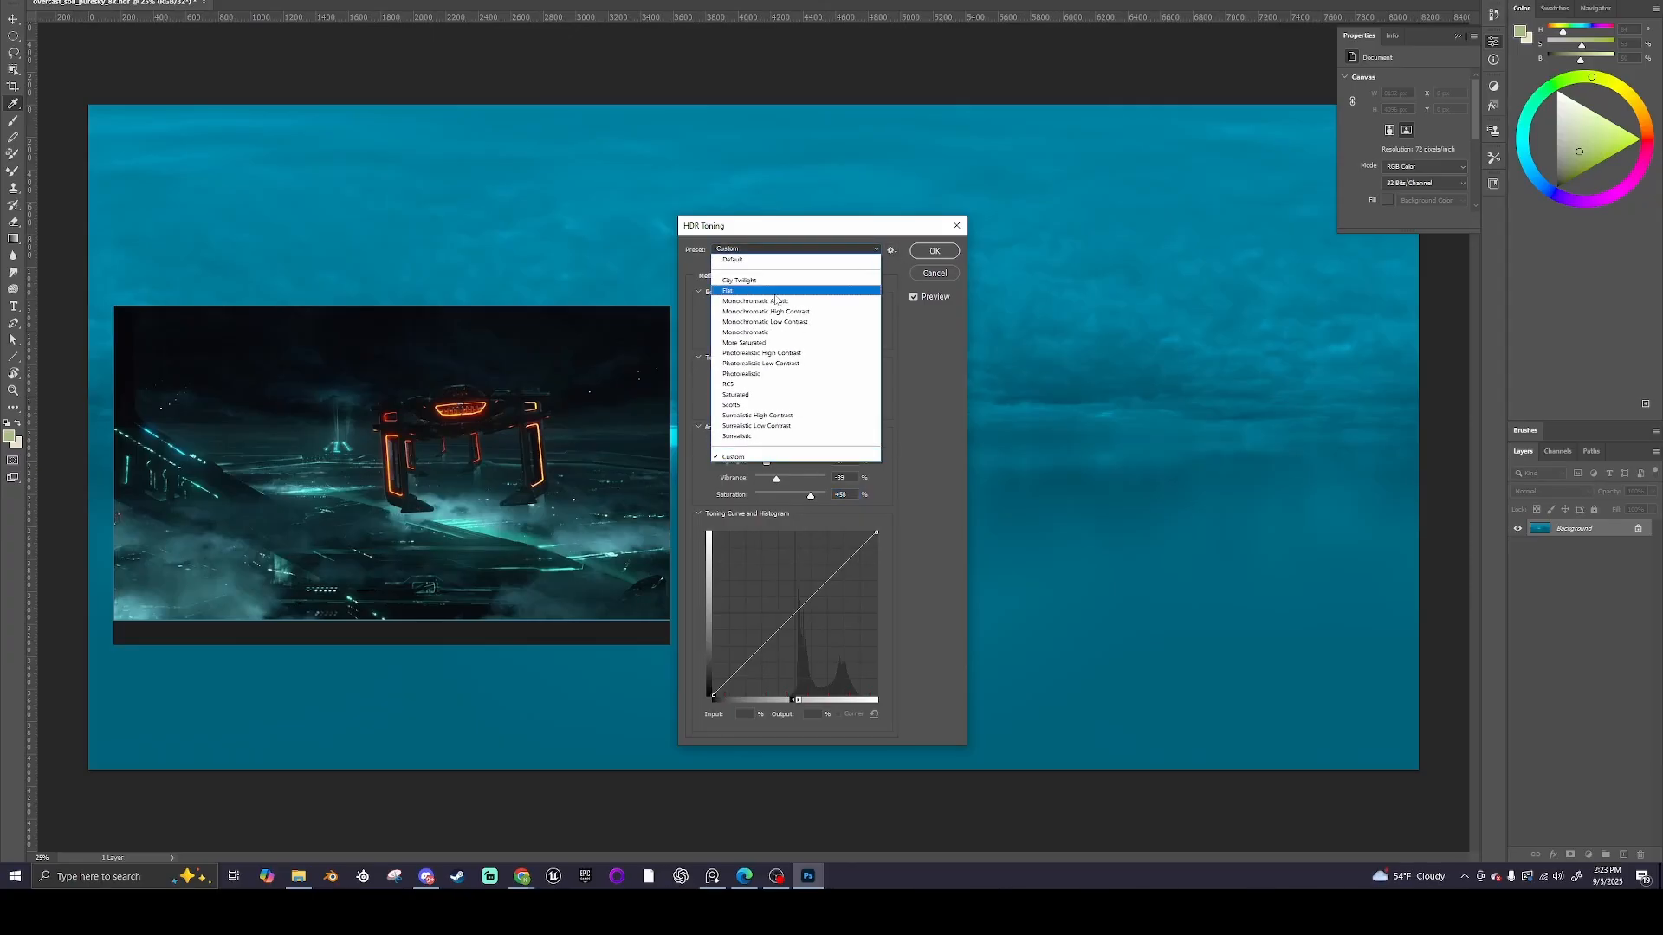
left_click(775, 250)
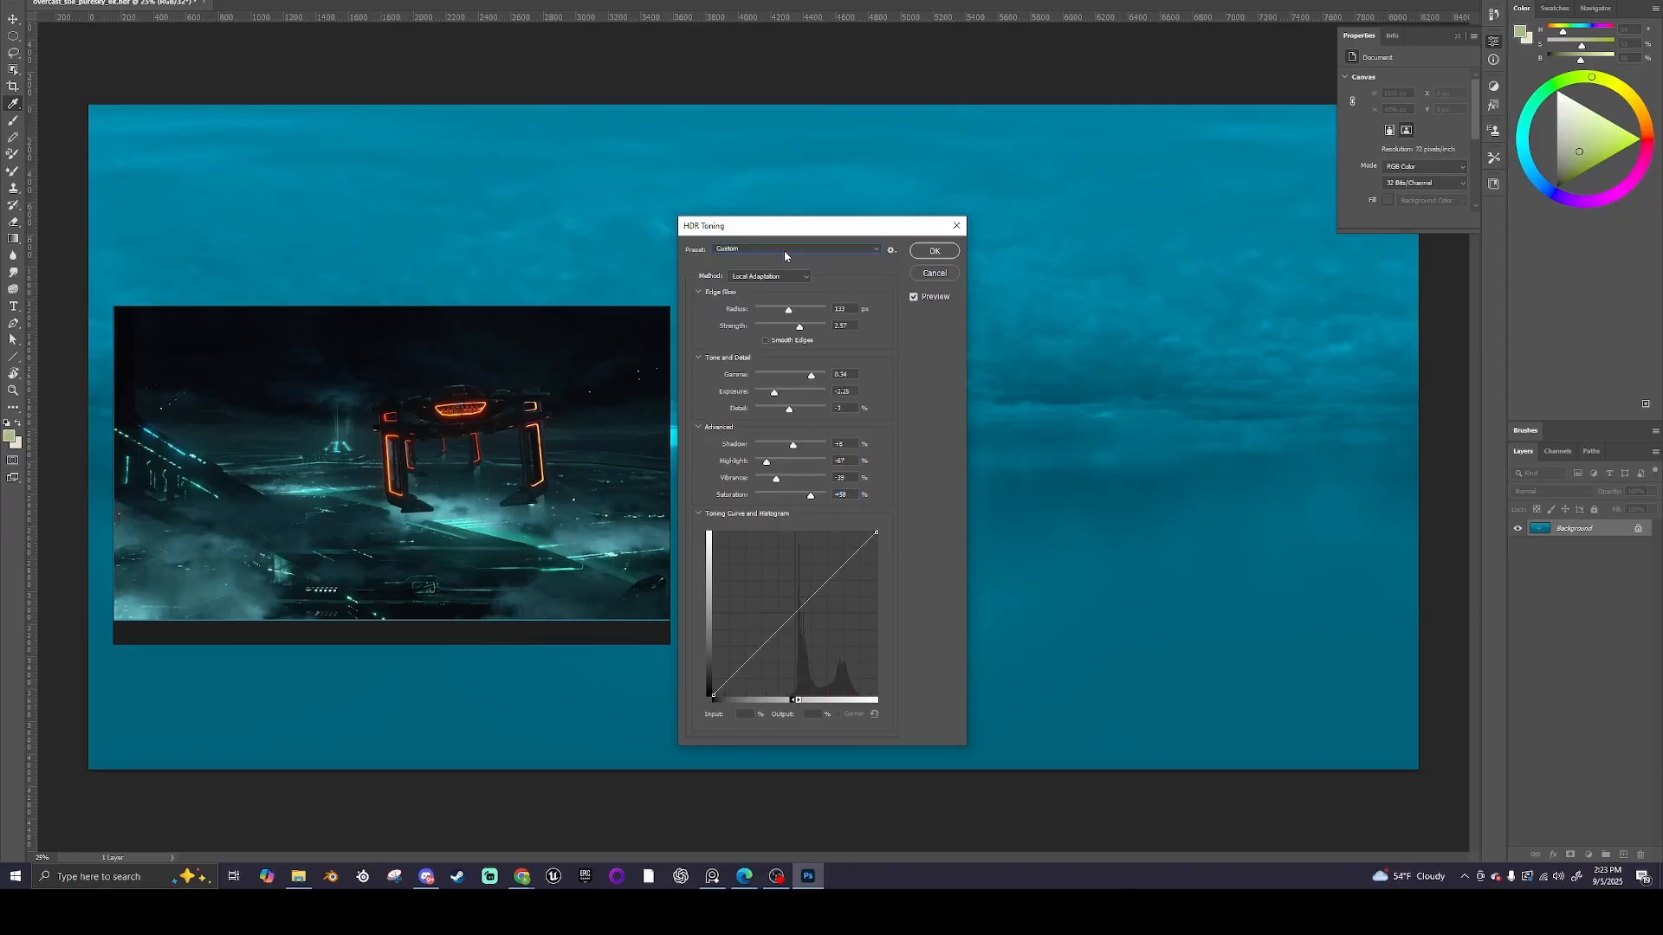
left_click(811, 281)
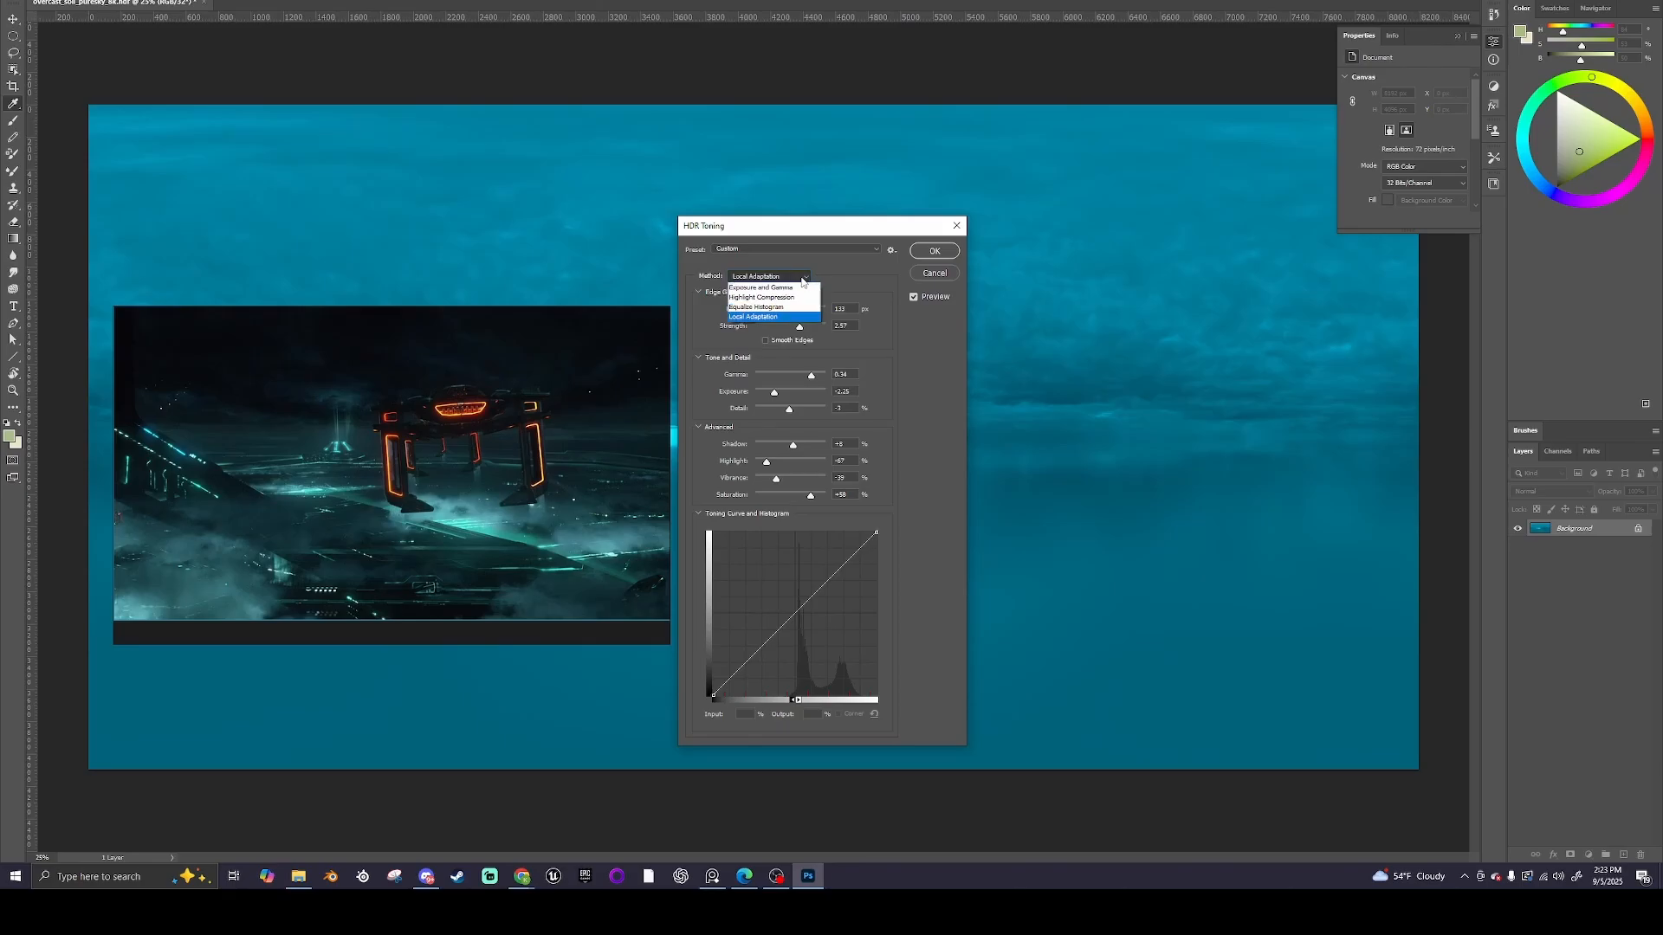
left_click(774, 290)
mouse_move(773, 291)
left_mouse_down()
mouse_move(816, 299)
mouse_move(798, 302)
left_mouse_up()
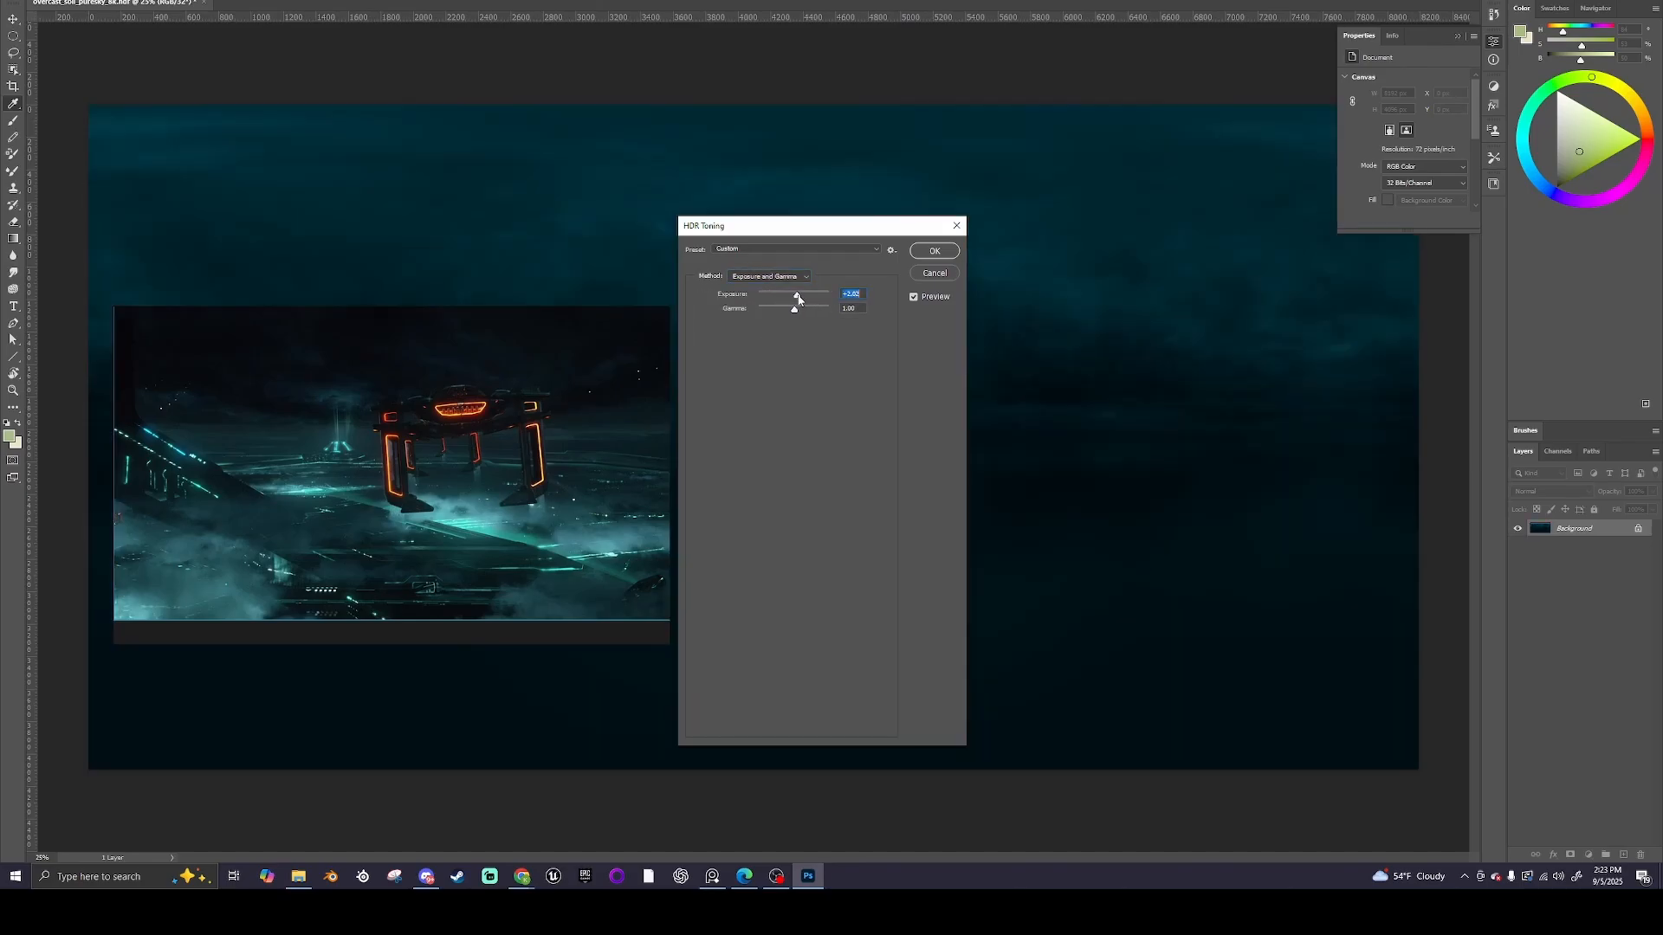
left_click_drag(844, 227, 1006, 382)
mouse_move(957, 465)
left_mouse_down()
mouse_move(939, 468)
mouse_move(957, 467)
left_mouse_up()
left_click_drag(549, 326, 659, 391)
left_click(1097, 429)
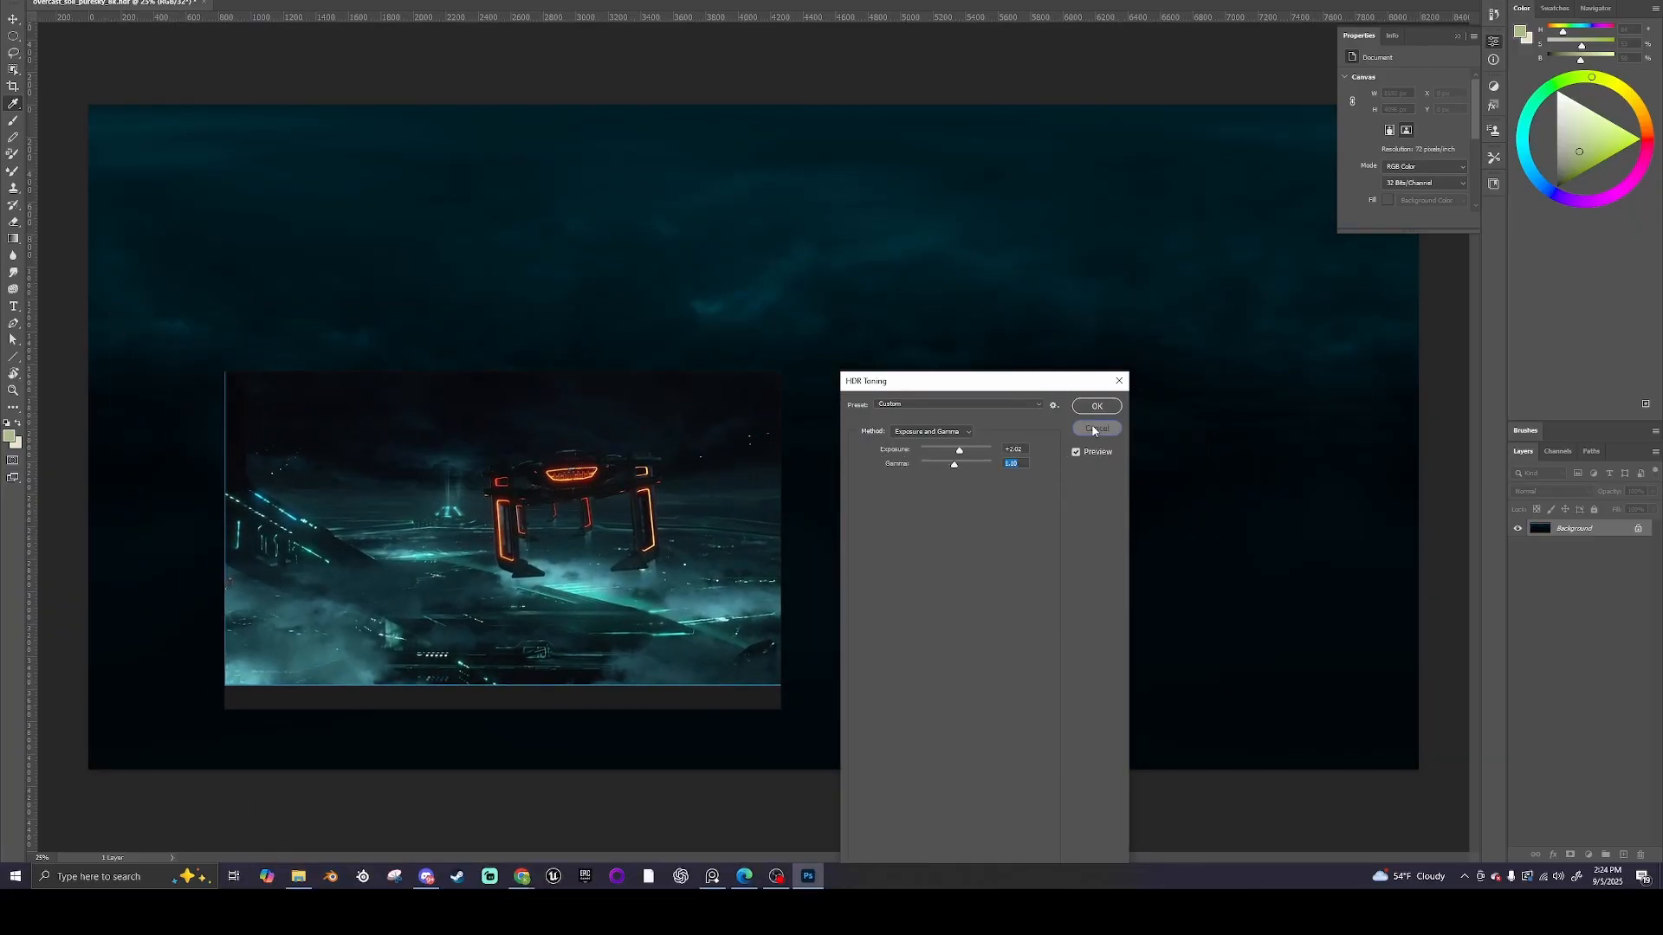
mouse_move(664, 391)
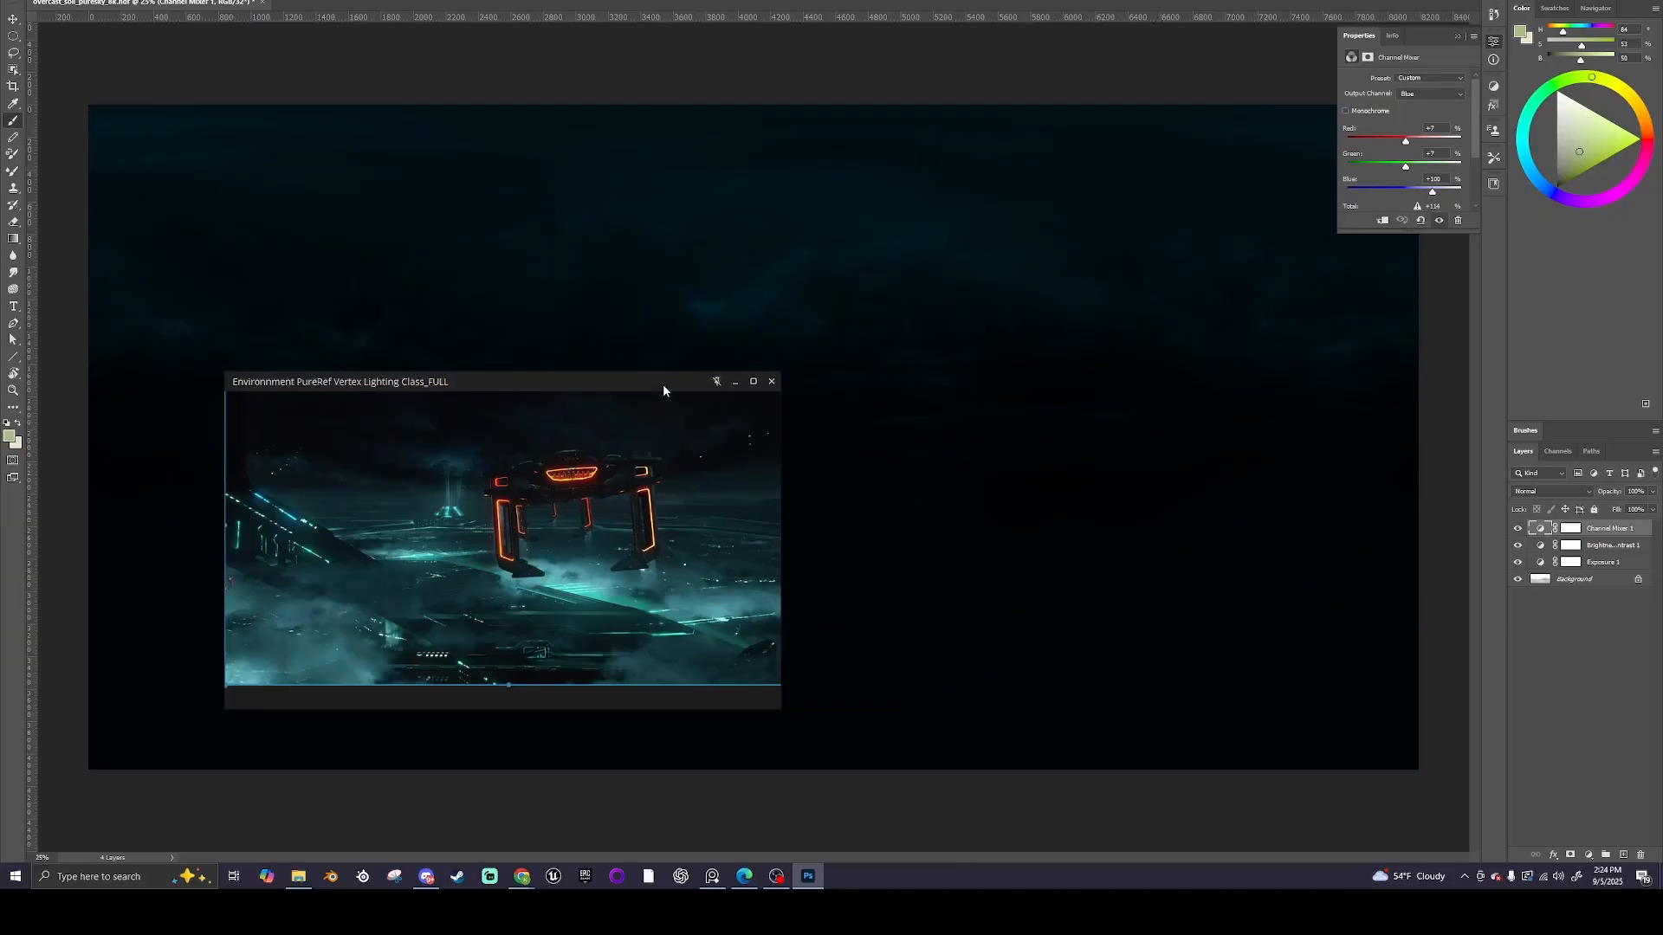
left_click_drag(662, 384, 1048, 592)
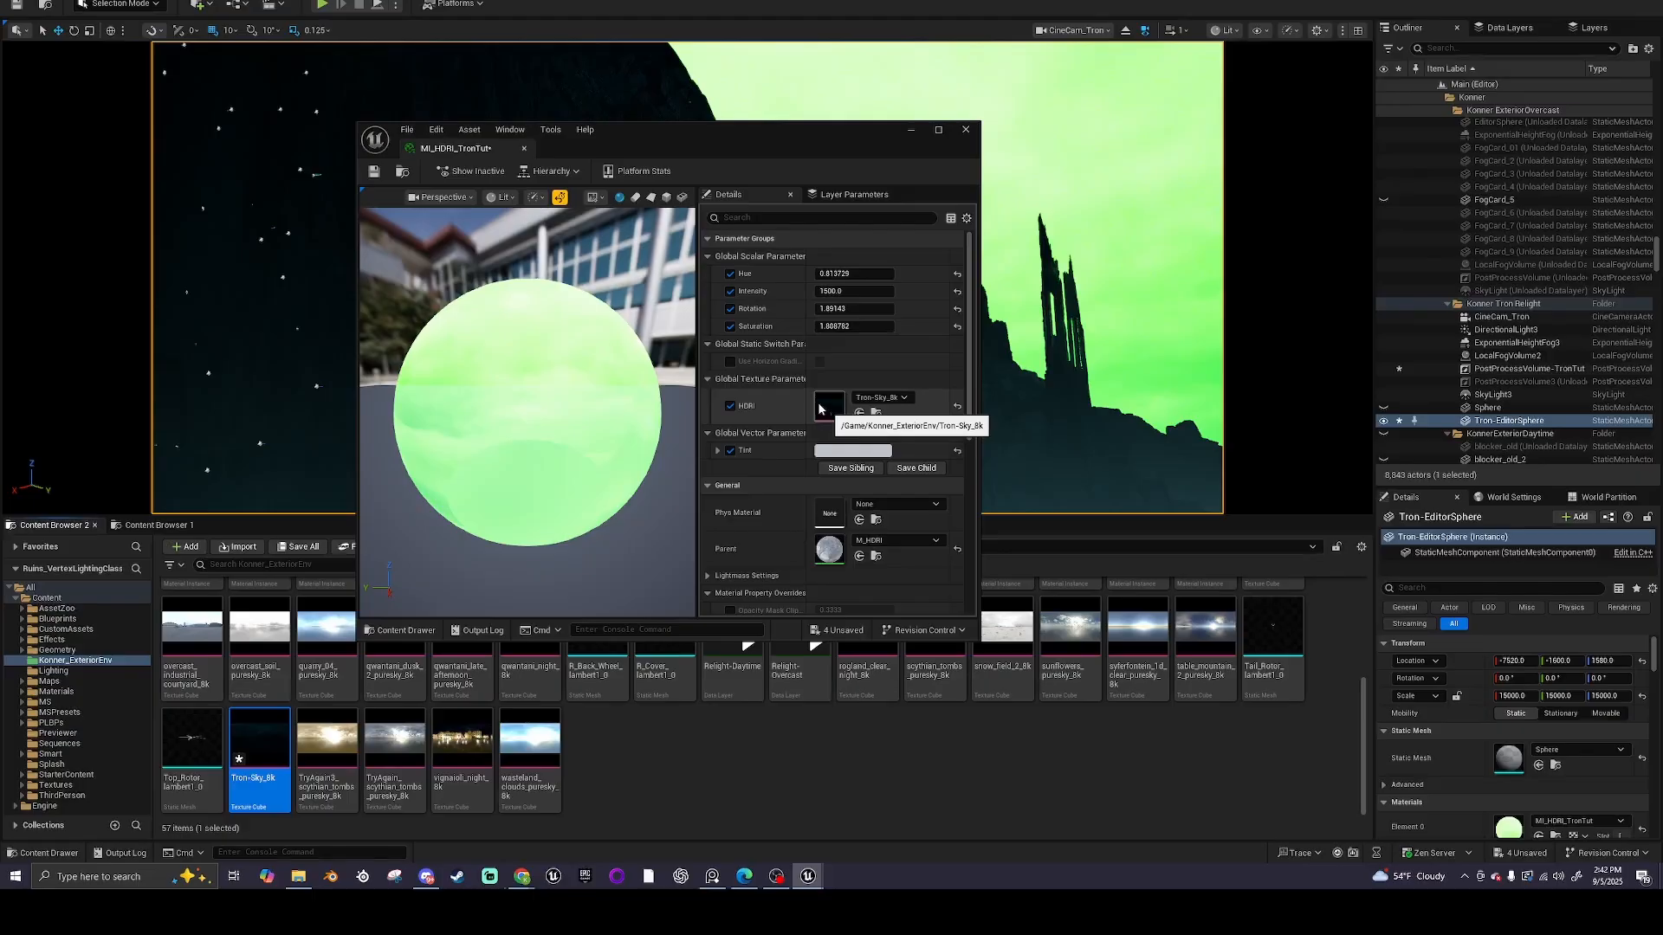
In Unreal Engine, disable the Tint and Hue overrides of the MI_HDRI_TronTut material instance
left_click_drag(854, 137, 1106, 234)
left_click(982, 371)
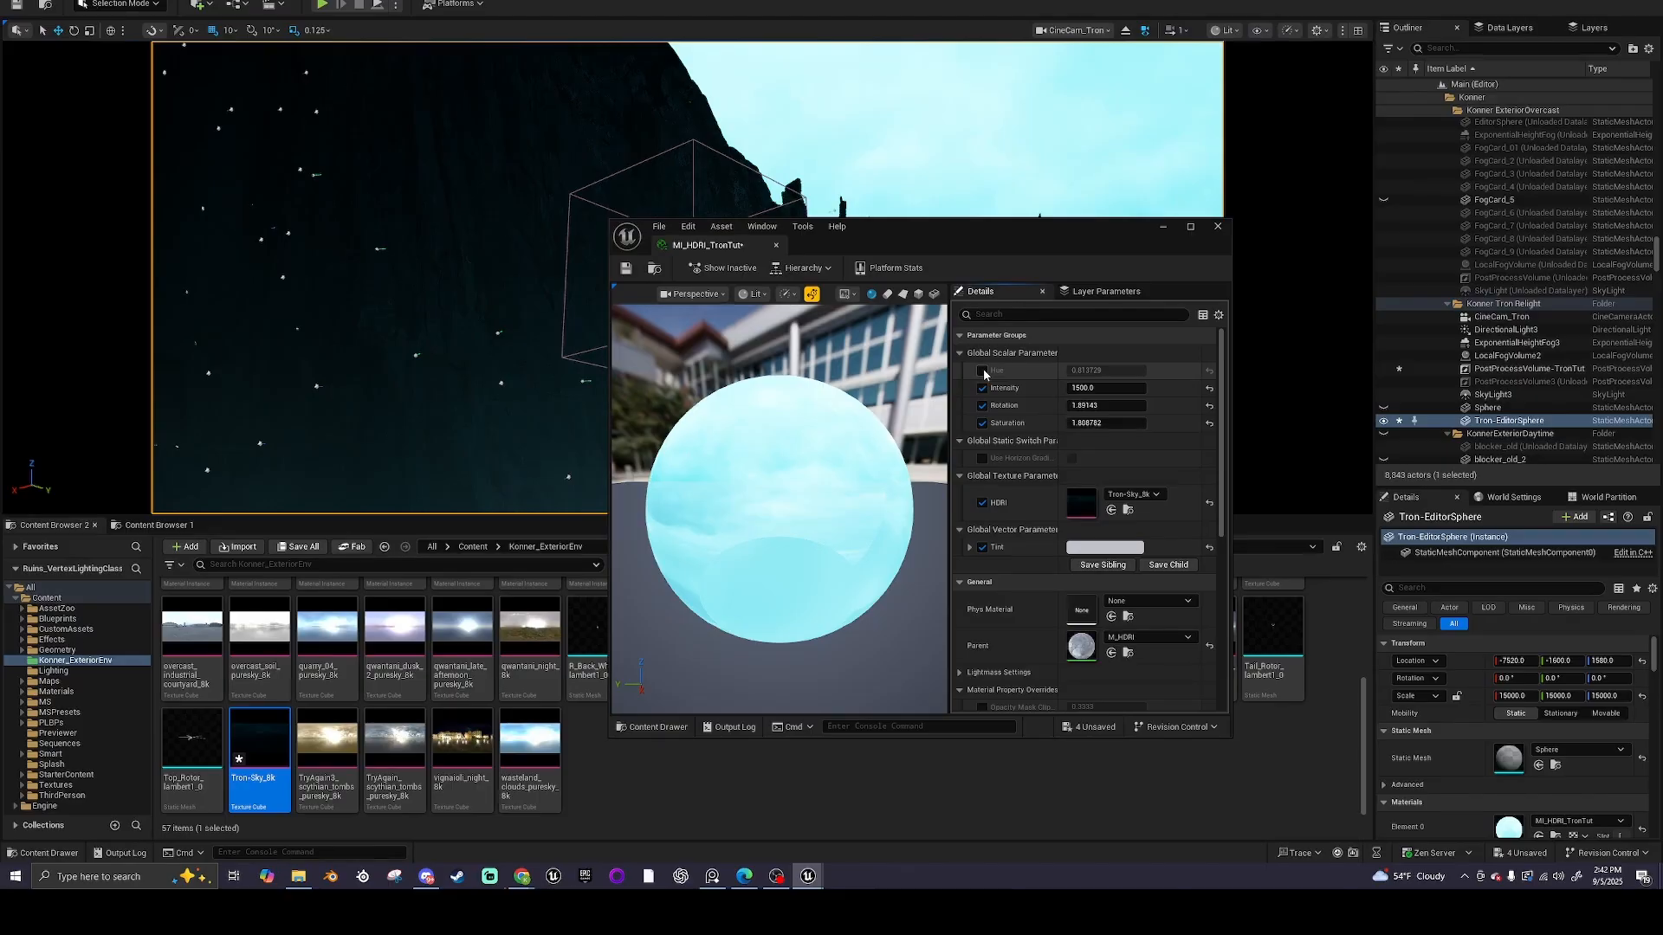
left_click(982, 370)
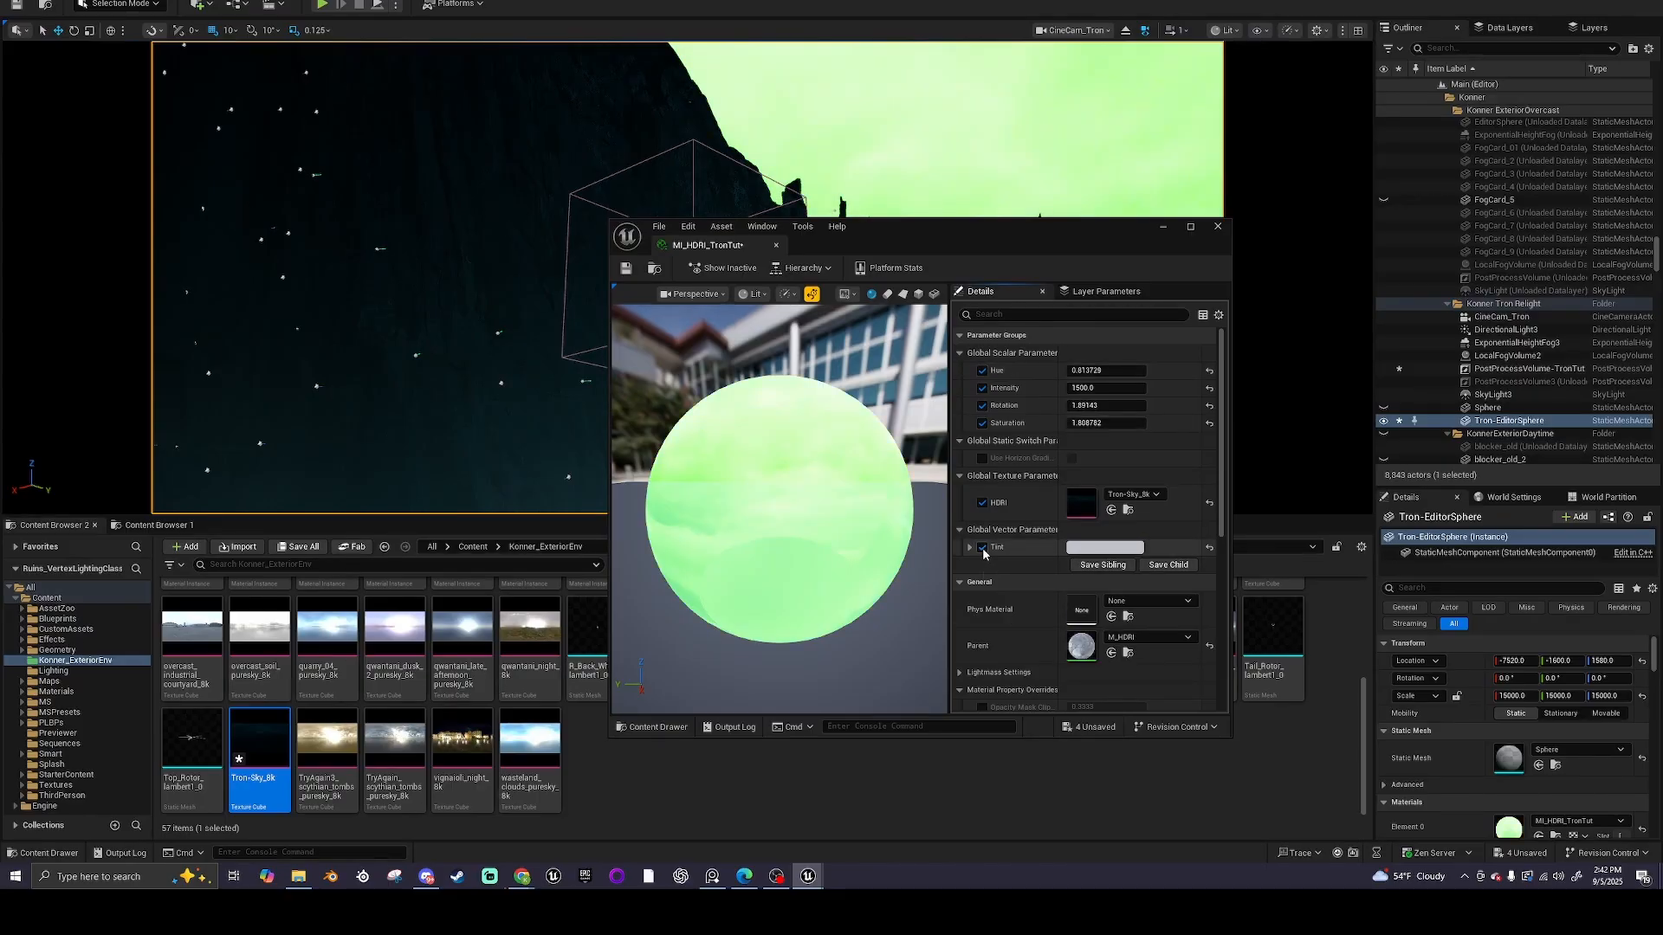
left_click(982, 547)
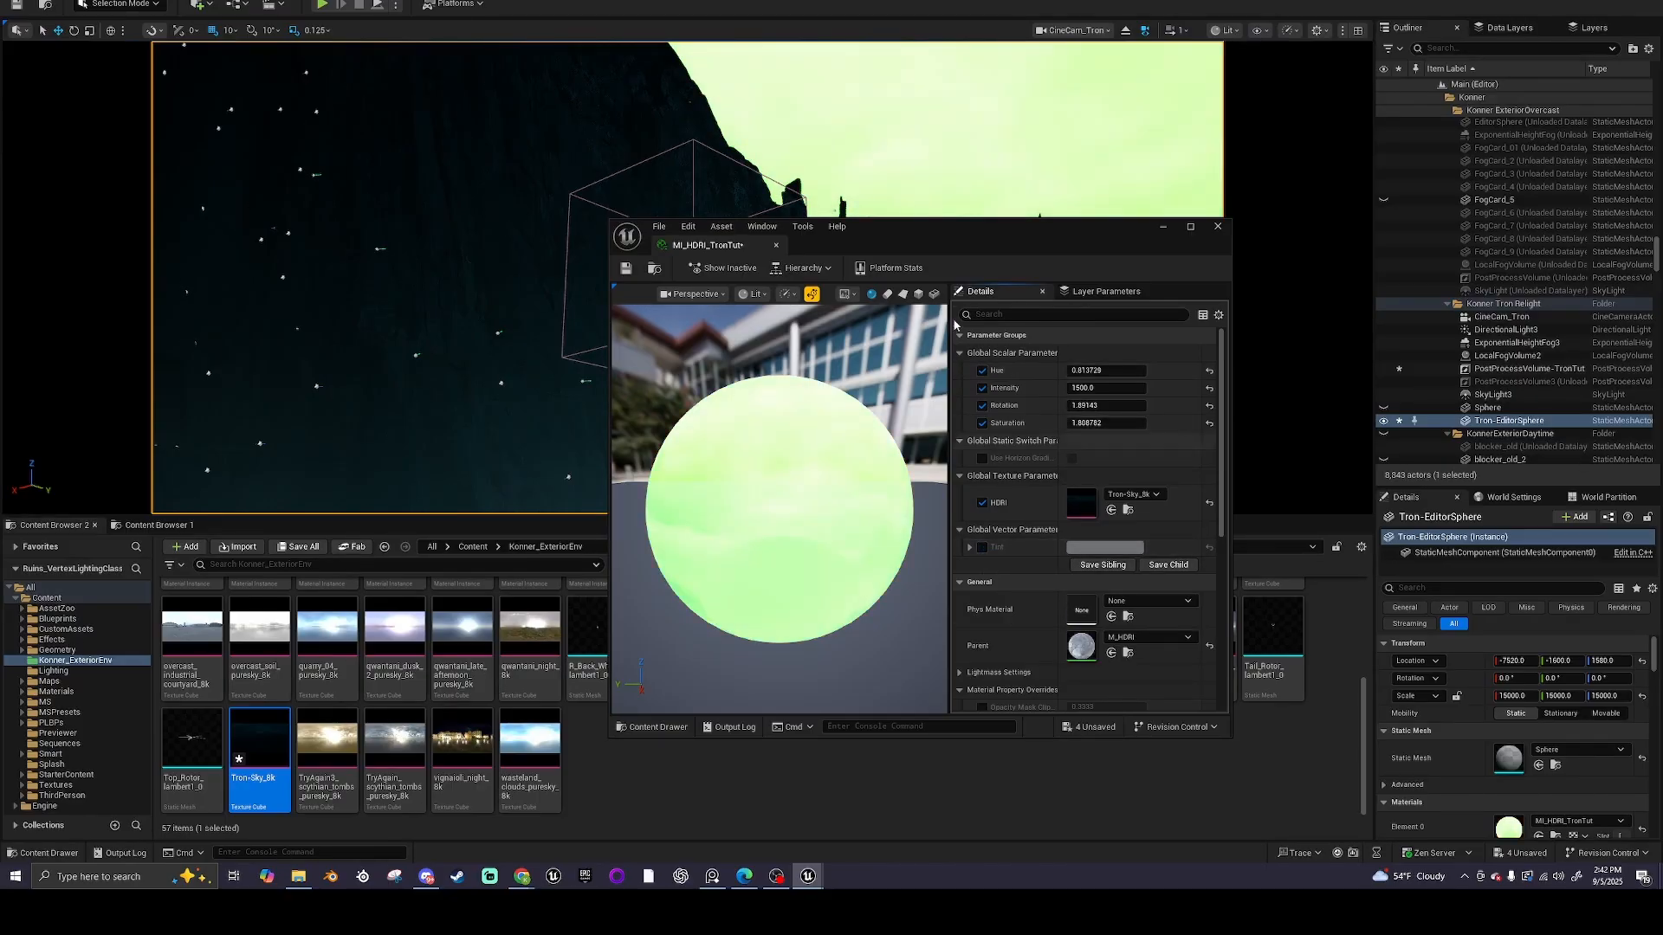
left_click(983, 371)
left_click_drag(1058, 246, 998, 343)
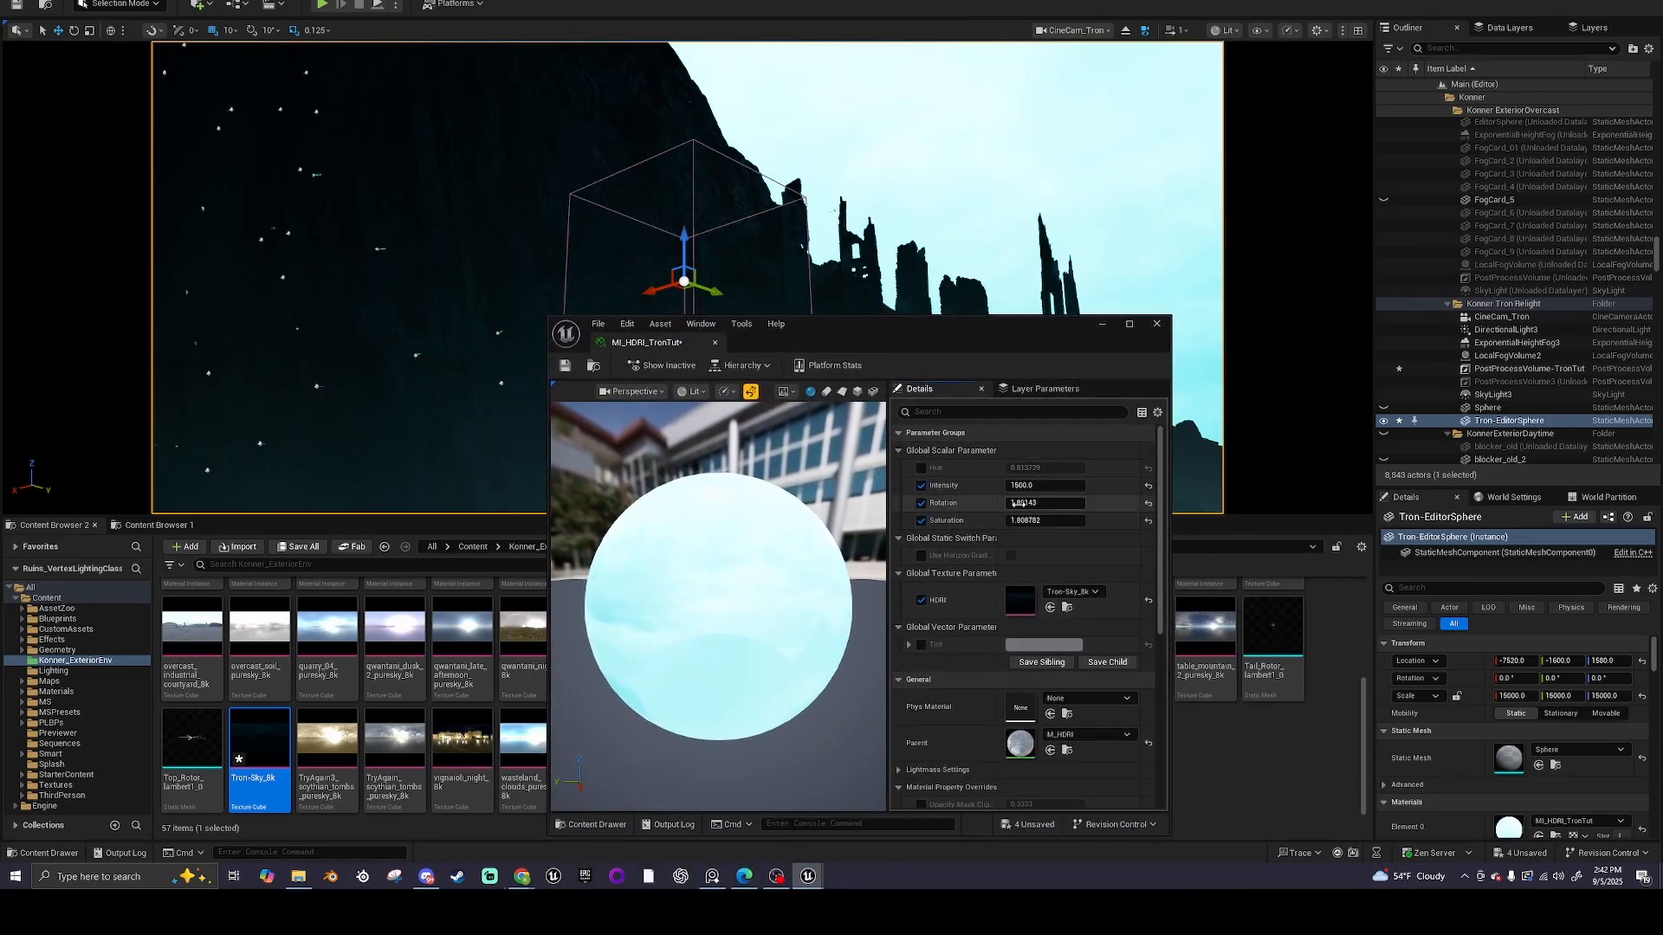
Lower the material instance's Intensity to about 20.7 and turn the level view towards the ruins and open sky
left_click_drag(1046, 486, 978, 486)
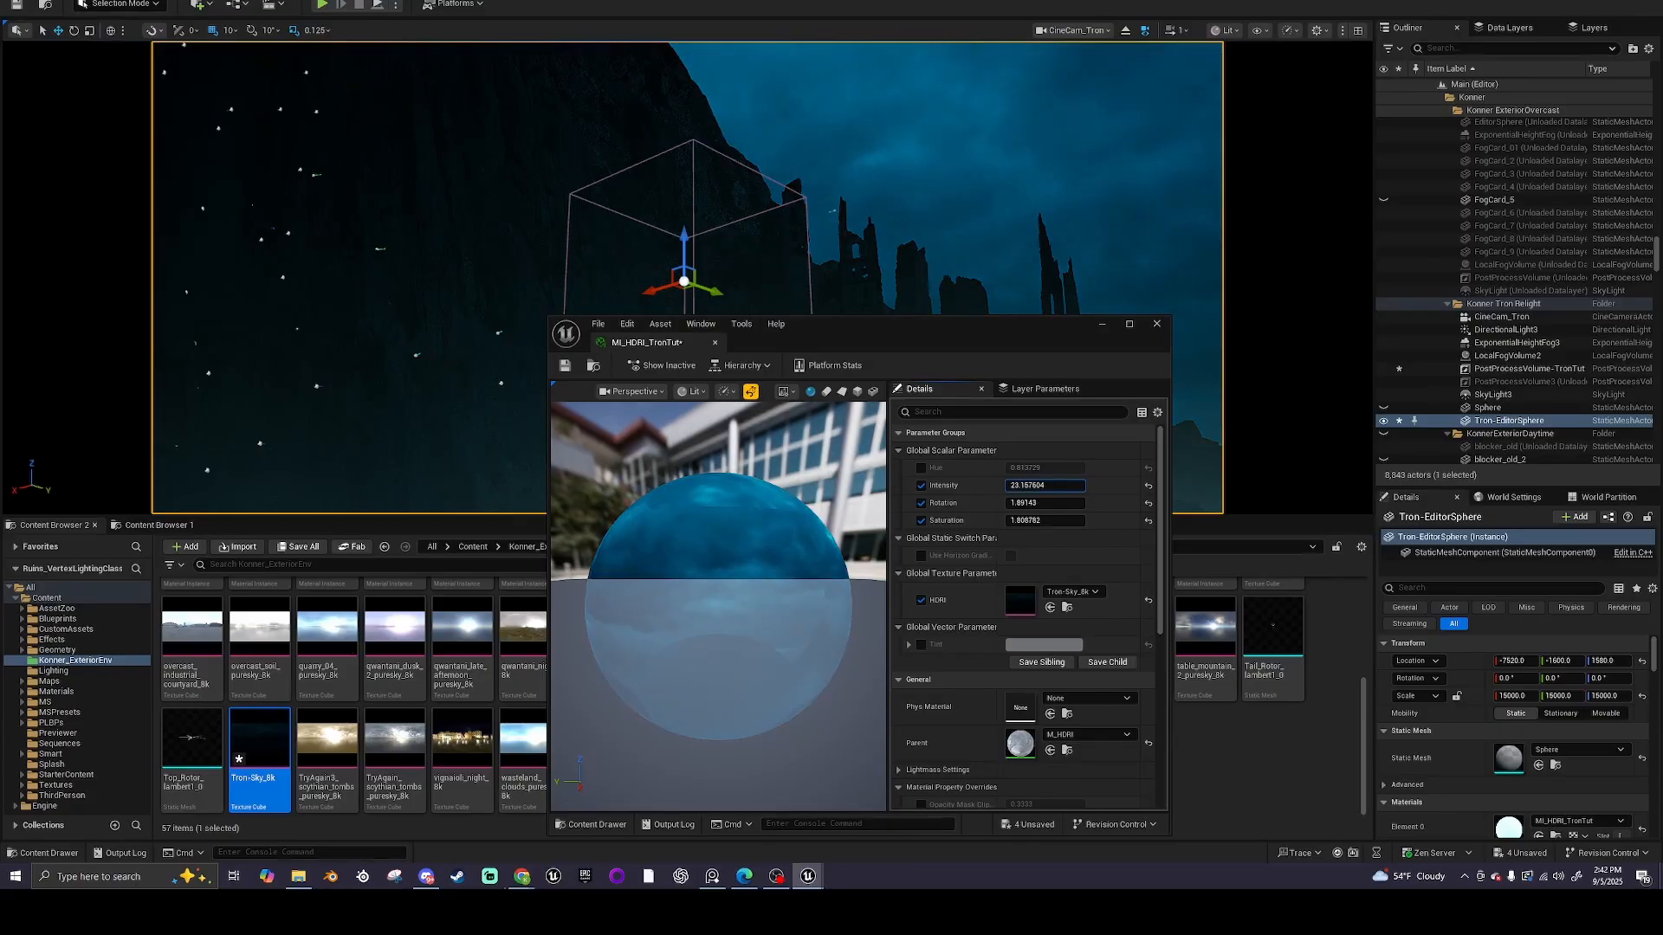
left_click_drag(1062, 340, 1097, 388)
left_click_drag(998, 220, 1373, 191)
left_click_drag(551, 200, 384, 123)
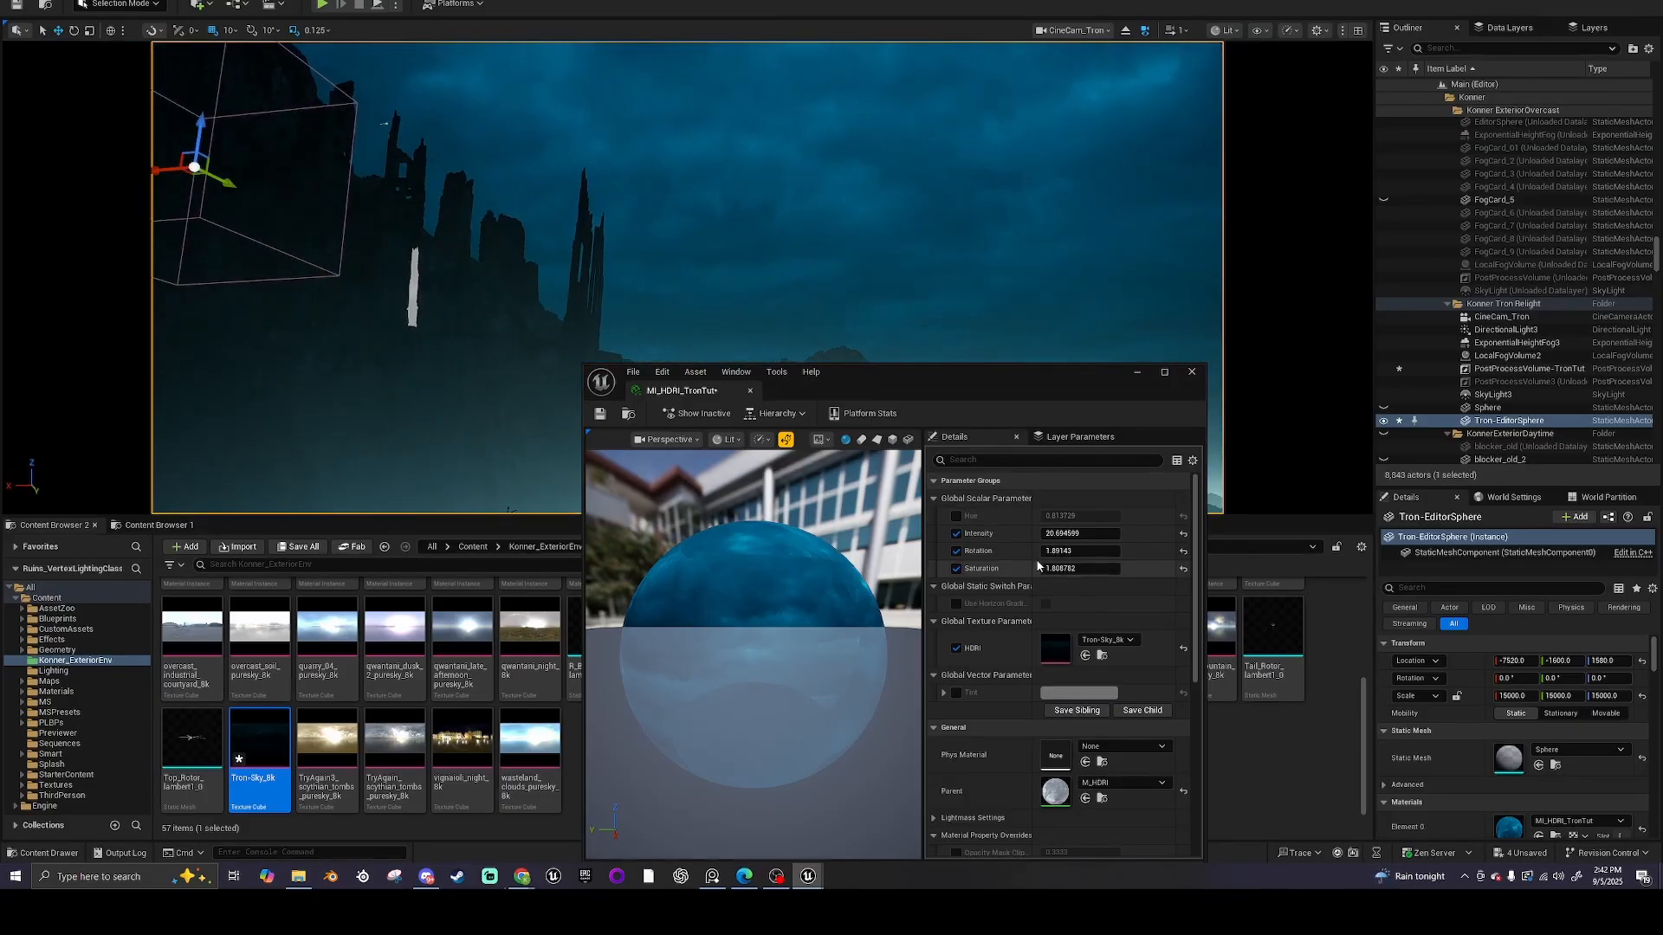
Set the sky material's Rotation to about 0.68 and Intensity to about 8.48, and enable Hue at about 0.996
left_click_drag(1054, 549, 927, 549)
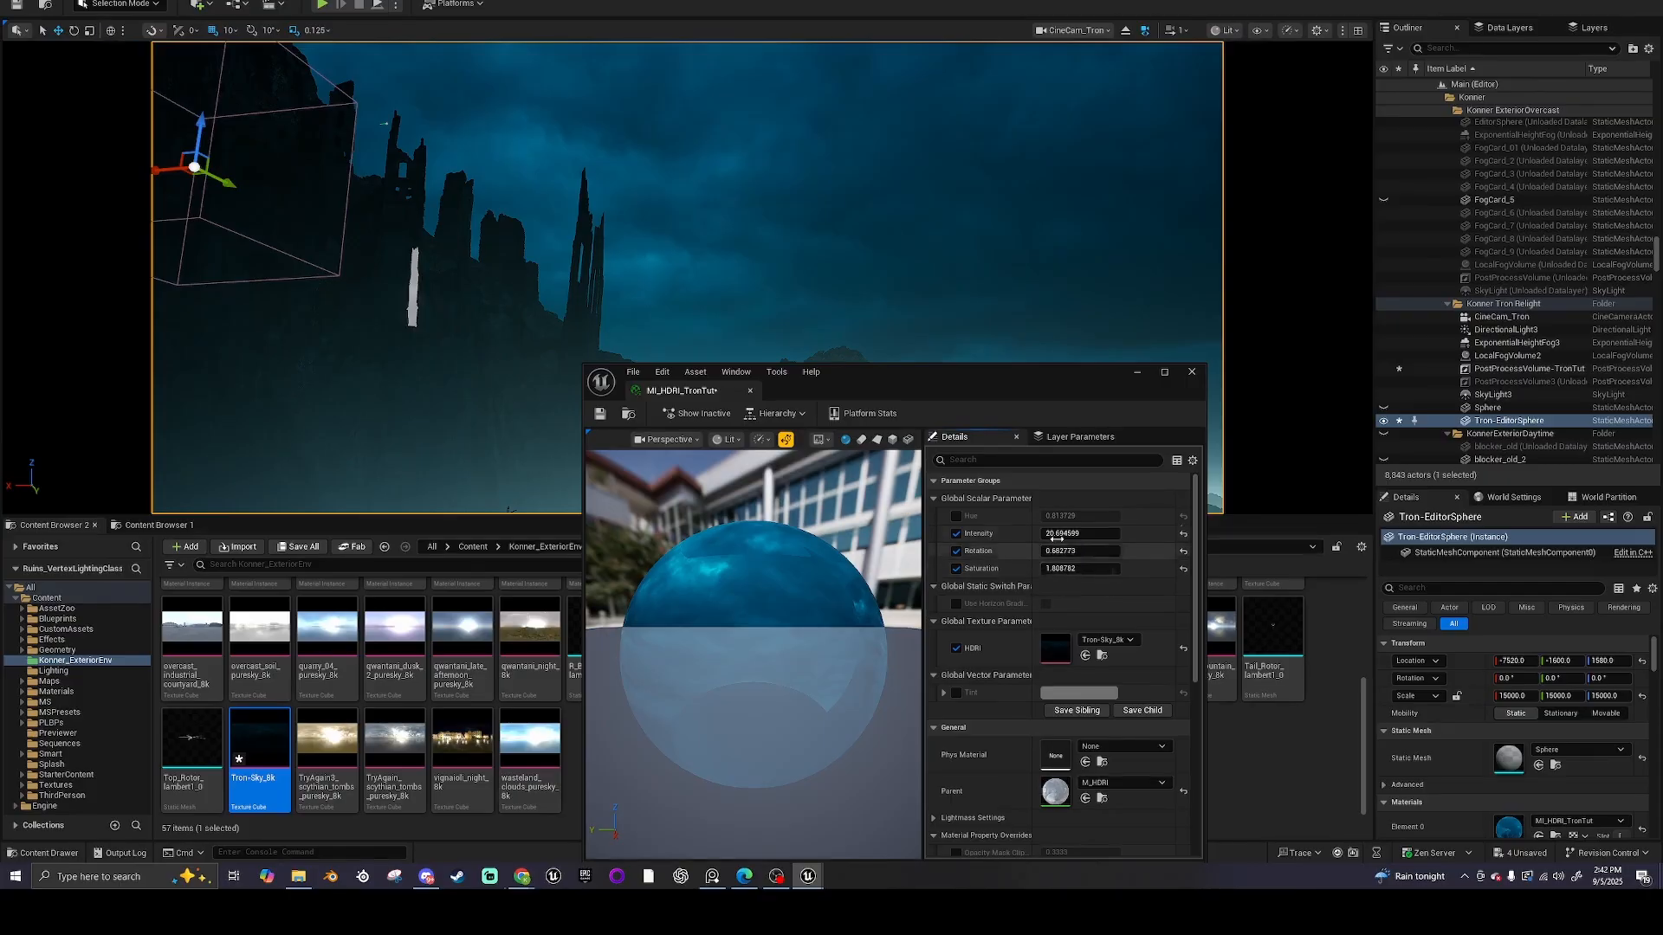
left_click_drag(1061, 534, 1041, 534)
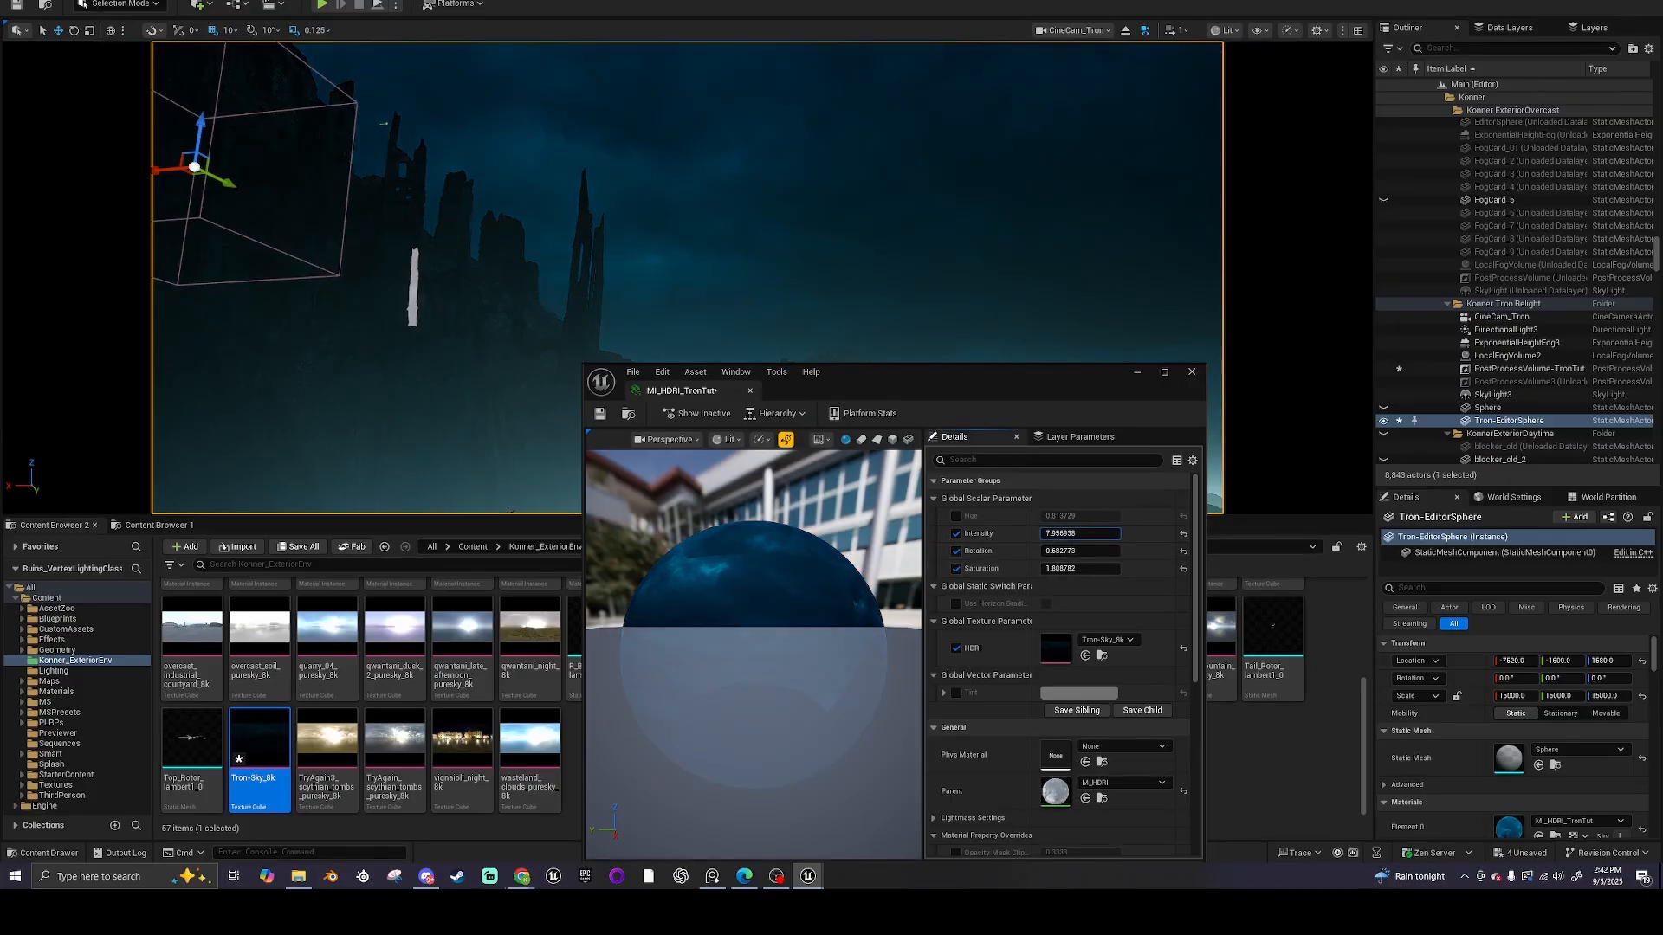
left_click_drag(1056, 388, 1072, 516)
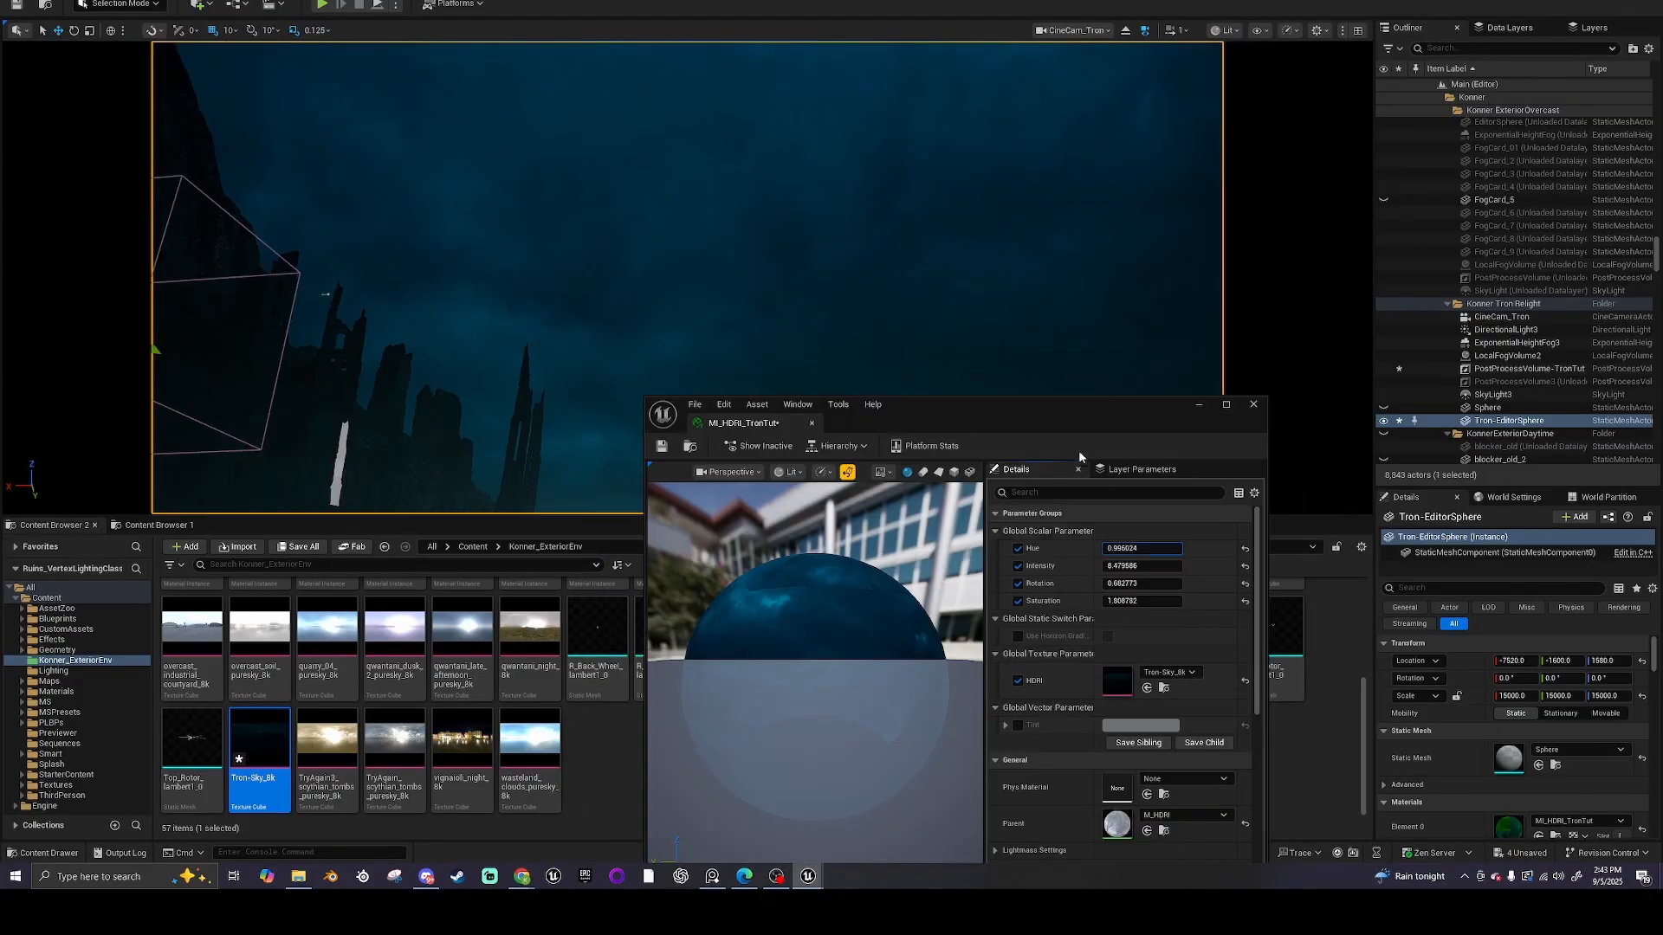
left_click_drag(1074, 513, 1069, 442)
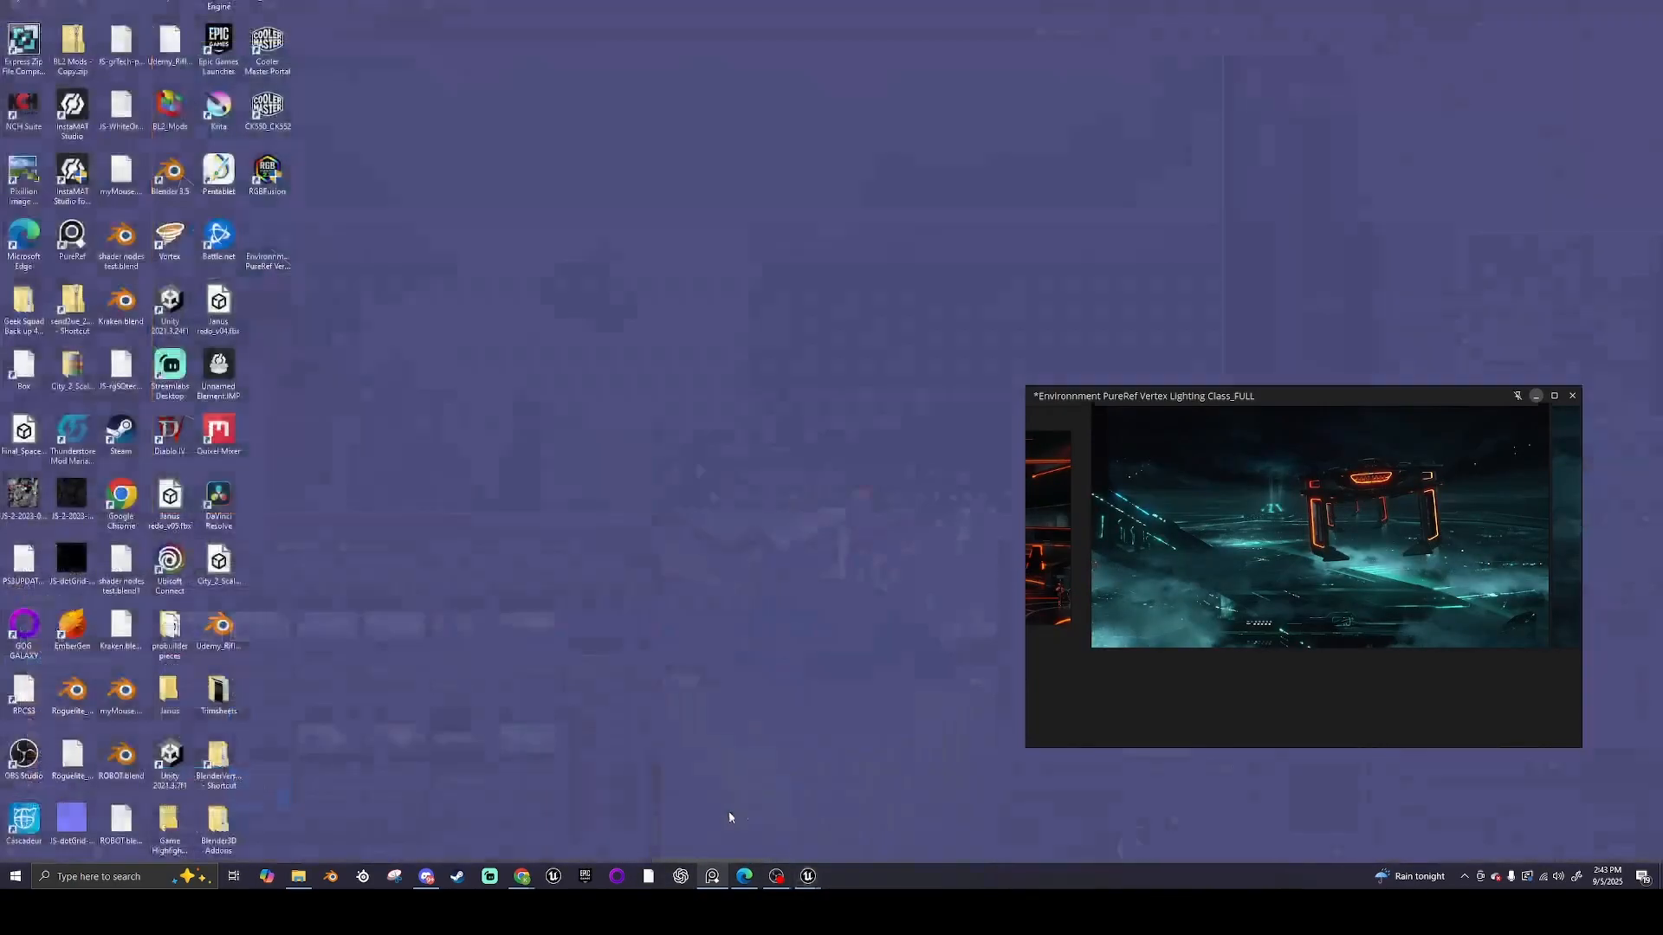
Place the PureRef reference image over the level view for comparison and set the sky material's Hue to about 0.985
left_click(730, 814)
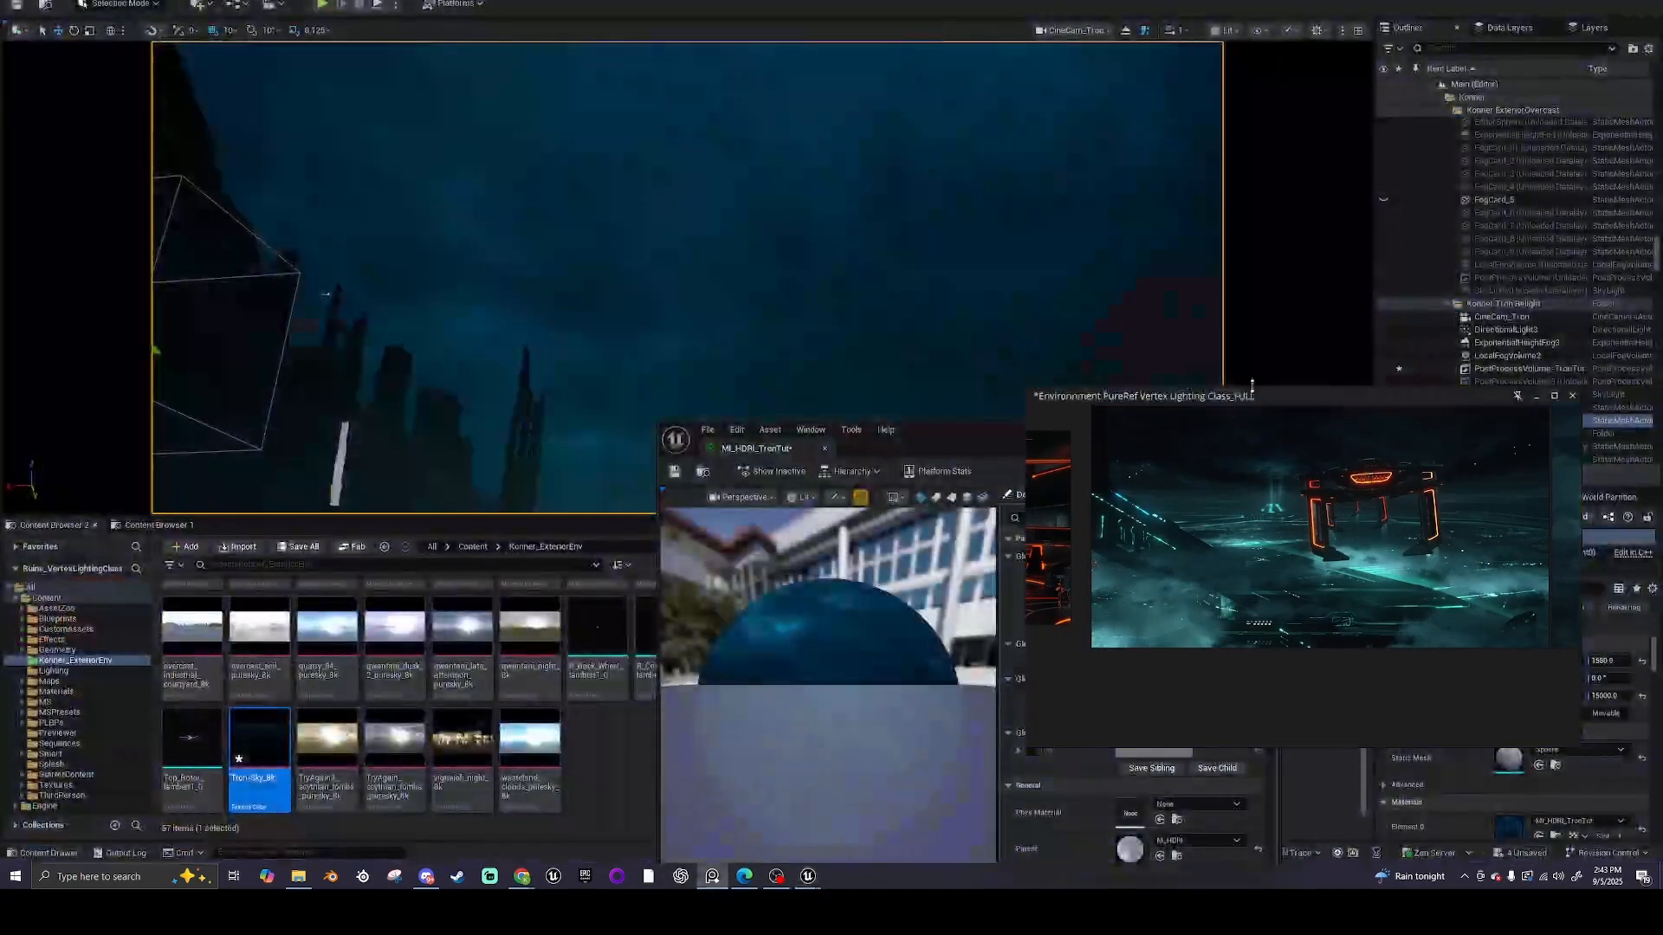
left_click_drag(1276, 395, 808, 292)
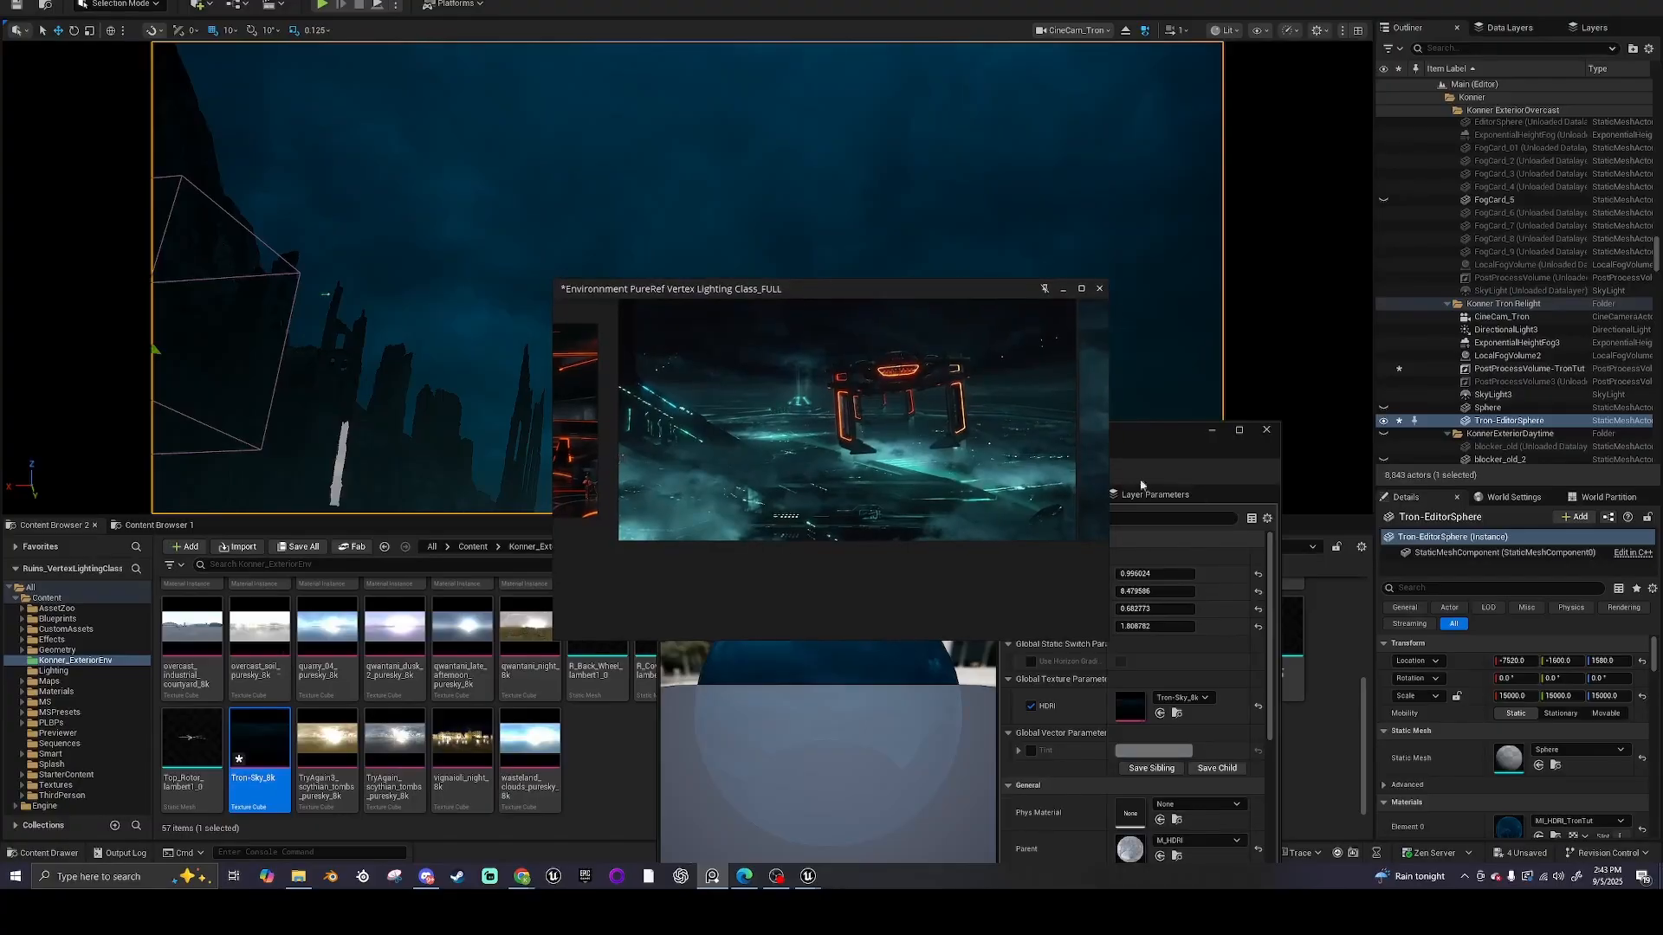
left_click_drag(921, 295, 709, 147)
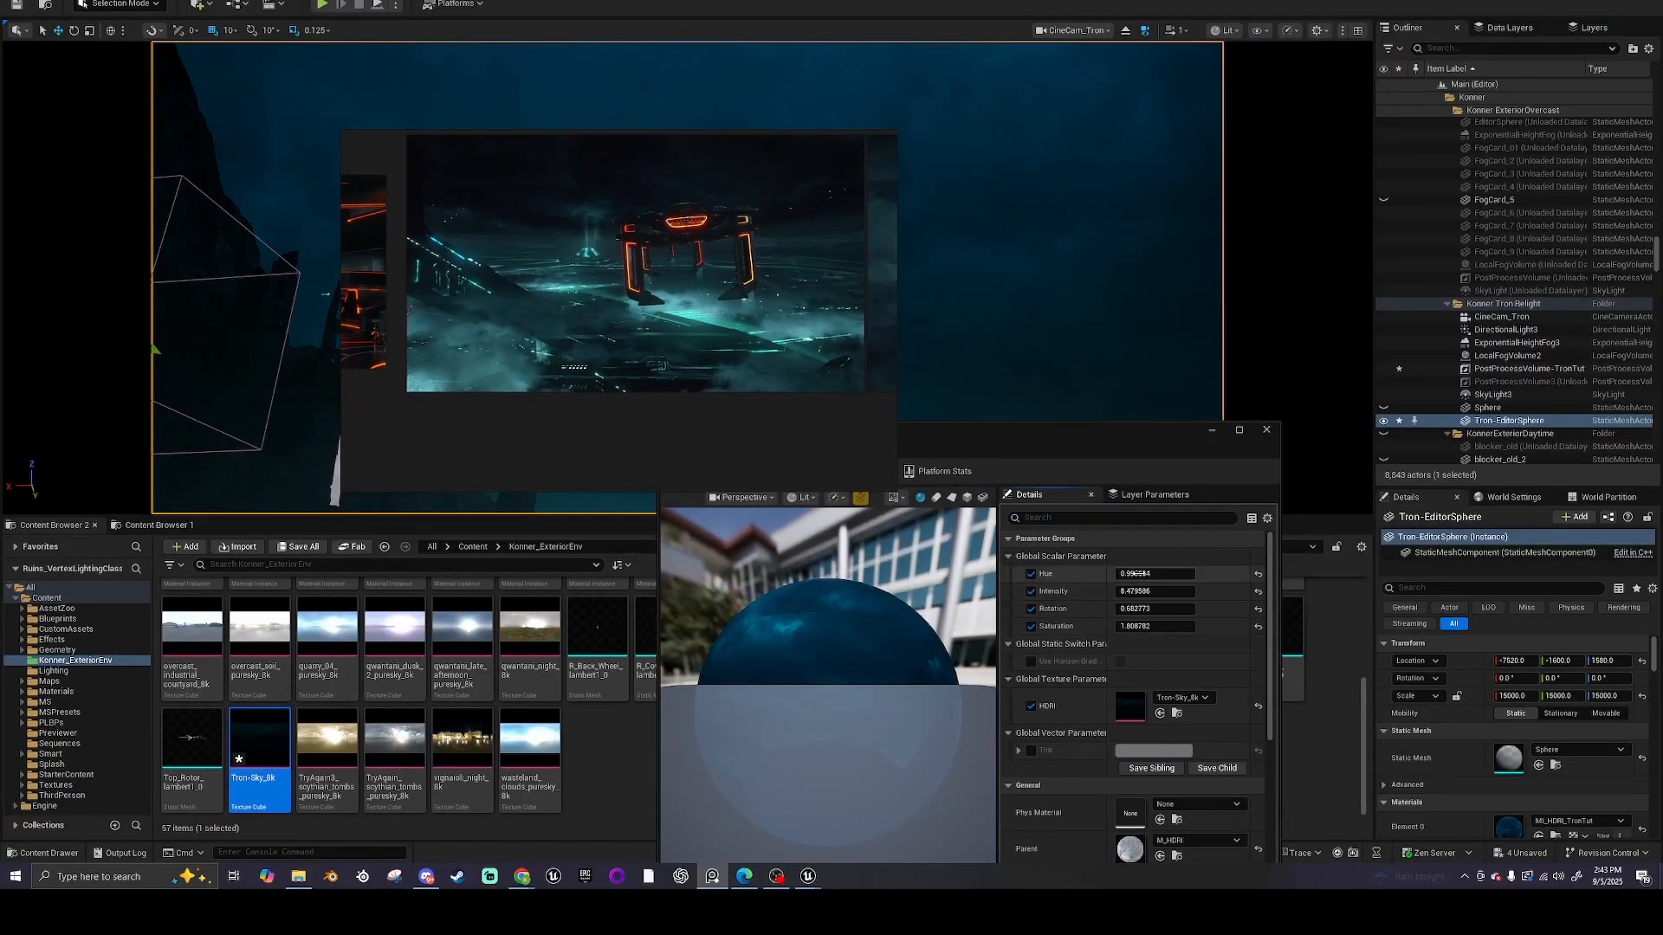
mouse_move(1155, 574)
left_mouse_down()
mouse_move(1185, 574)
mouse_move(1130, 574)
left_mouse_up()
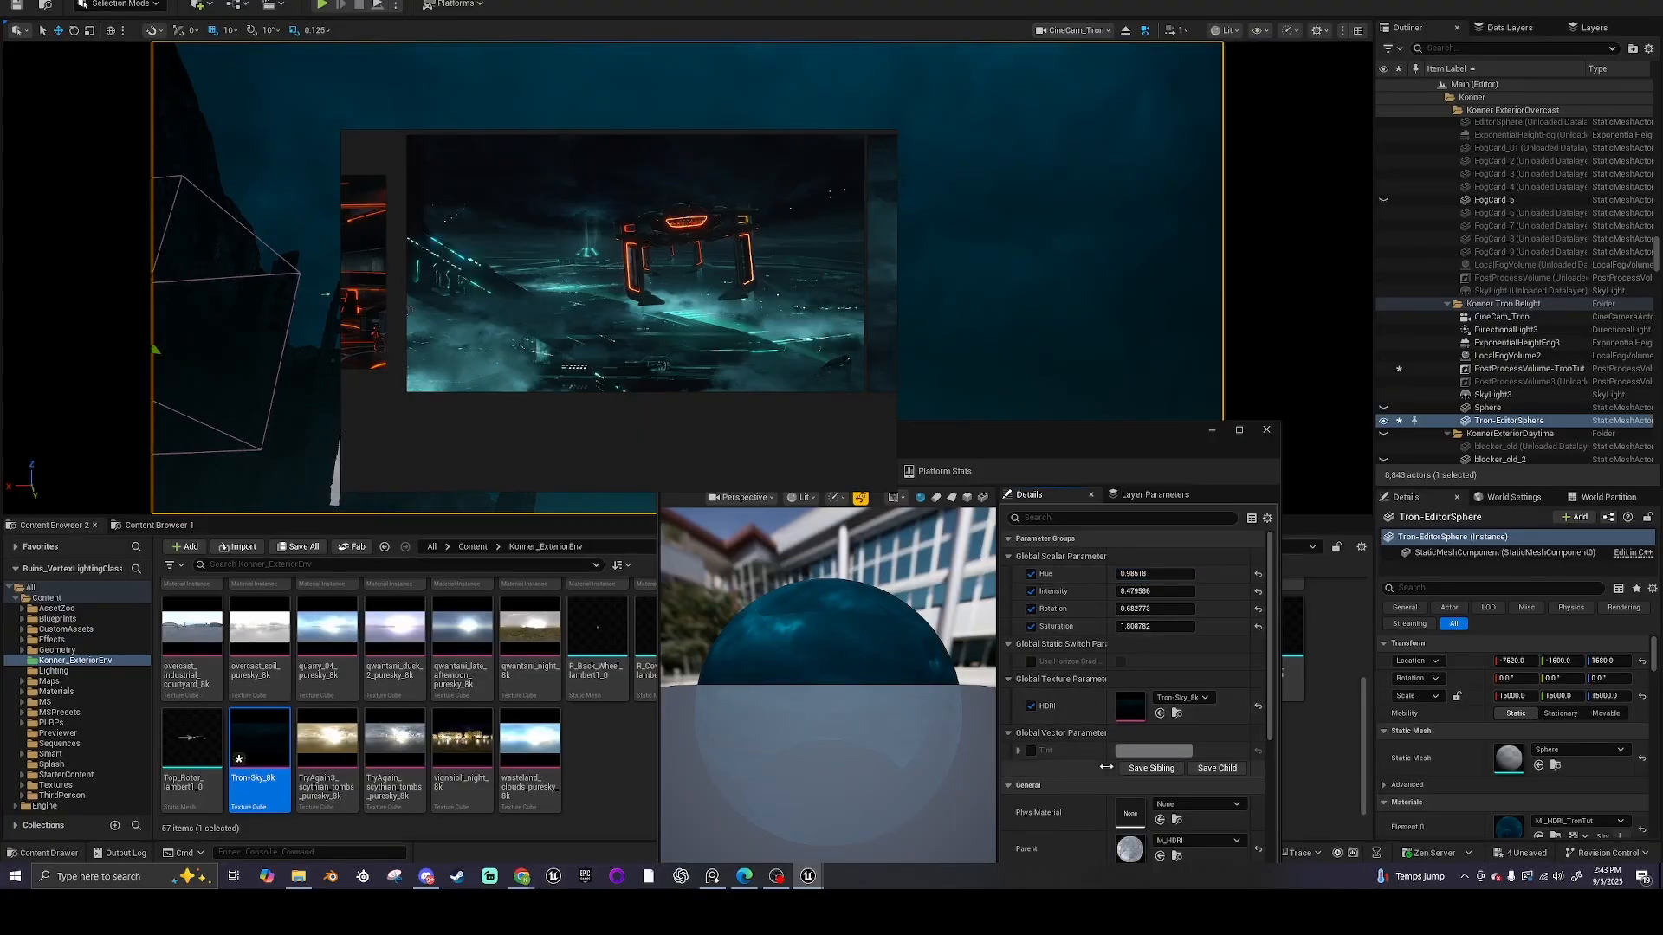
Enable the material instance's Tint override and brighten its pale blue-grey colour to a value of about 0.635
scroll(1126, 753, "down", 1)
left_click(1031, 730)
left_click(1130, 732)
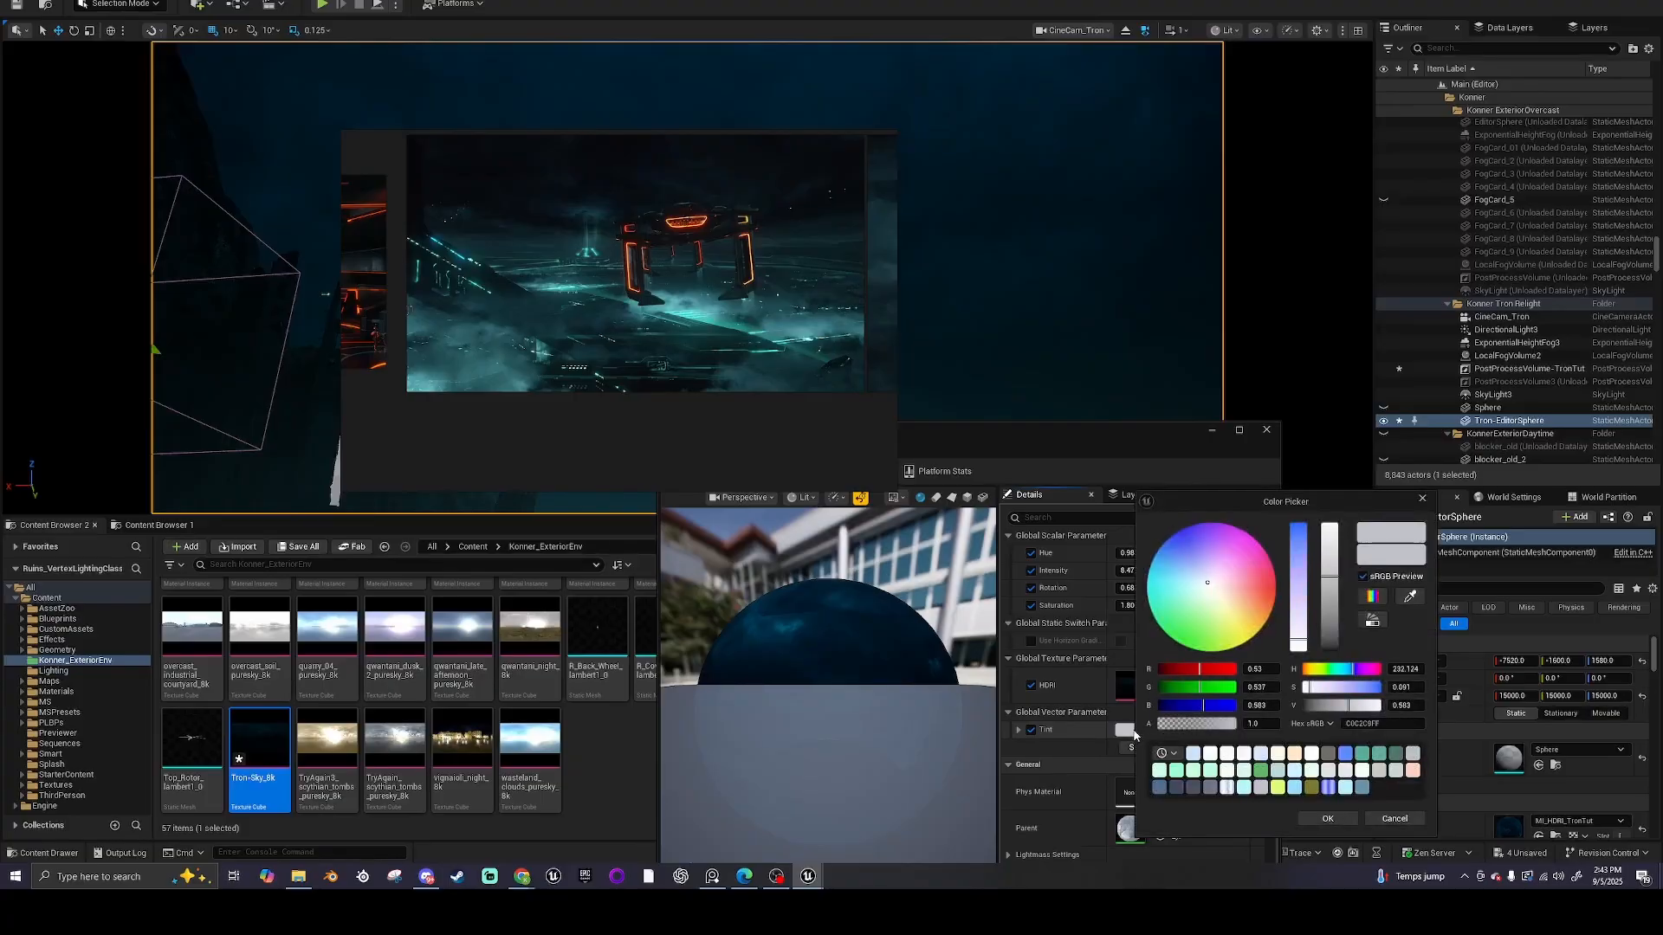
left_click_drag(1330, 576, 1323, 573)
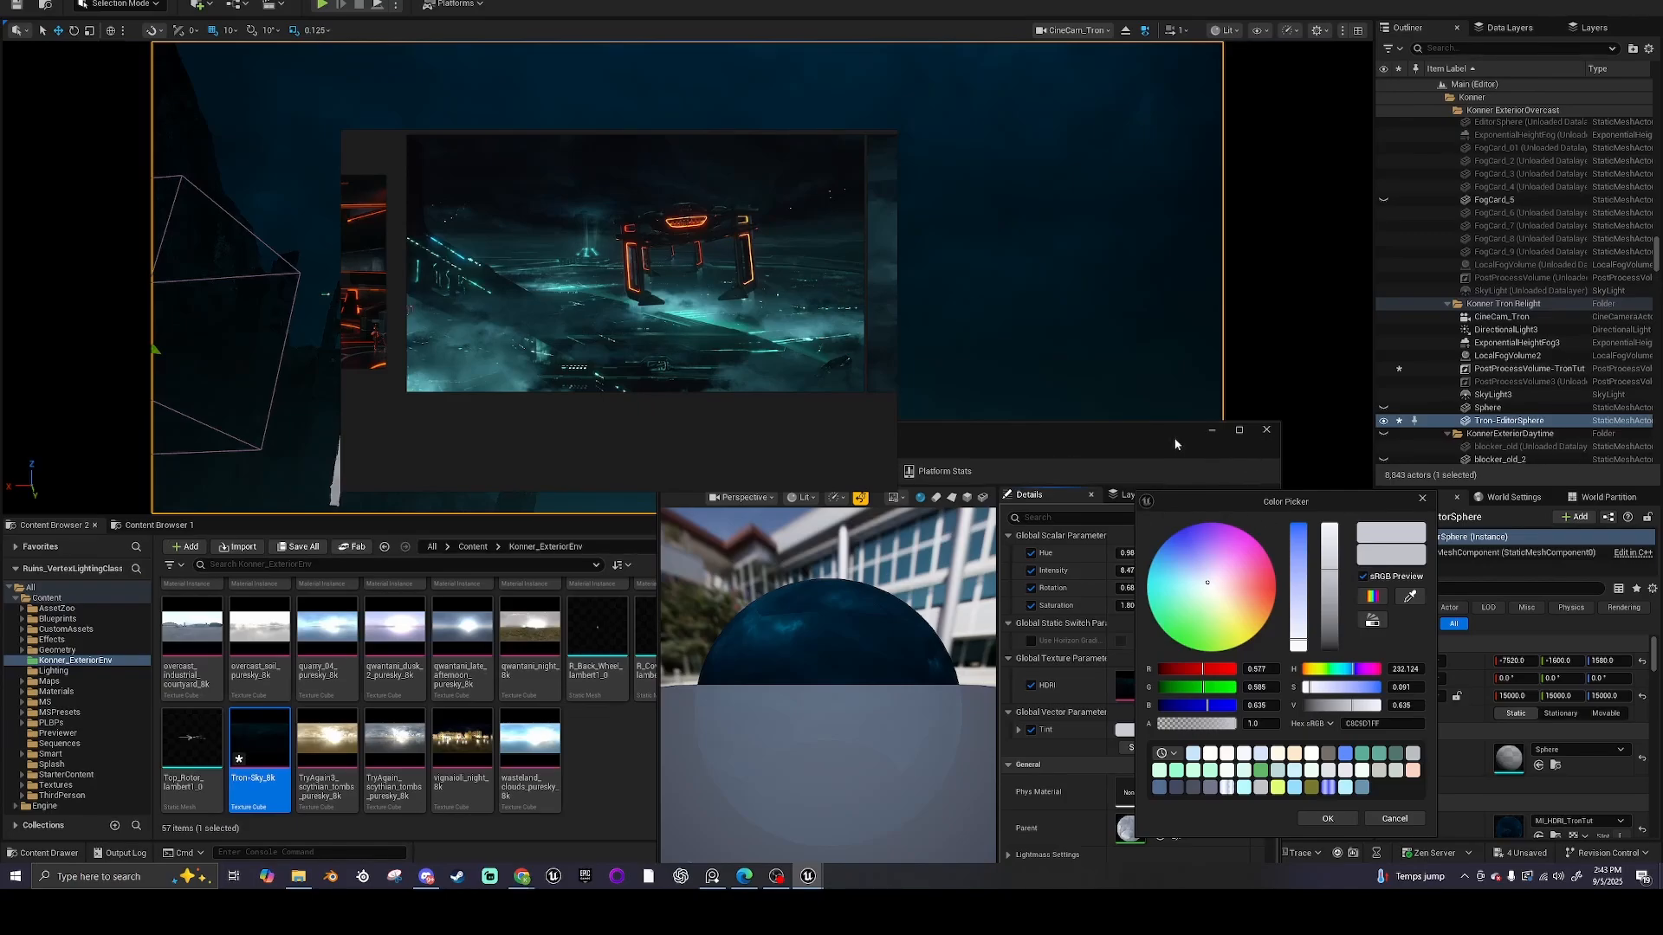
Move the material instance editor clear of the sky view and review its scalar, texture, tint and material property override settings
left_click_drag(1176, 441, 920, 506)
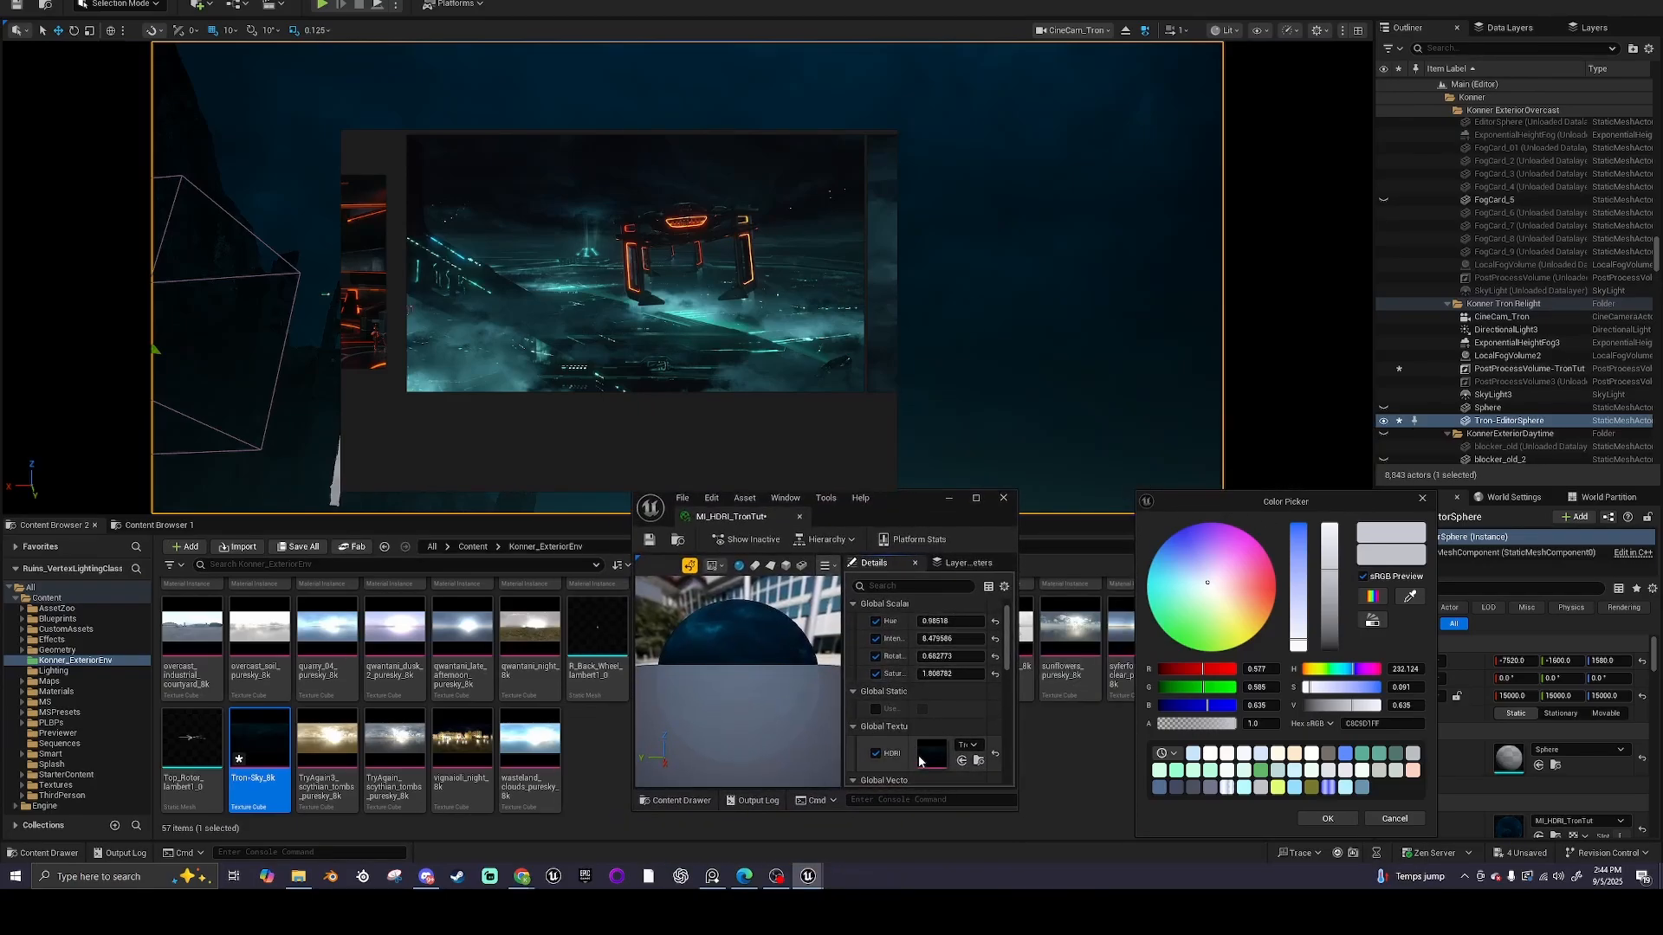
scroll(919, 623, "up", 1)
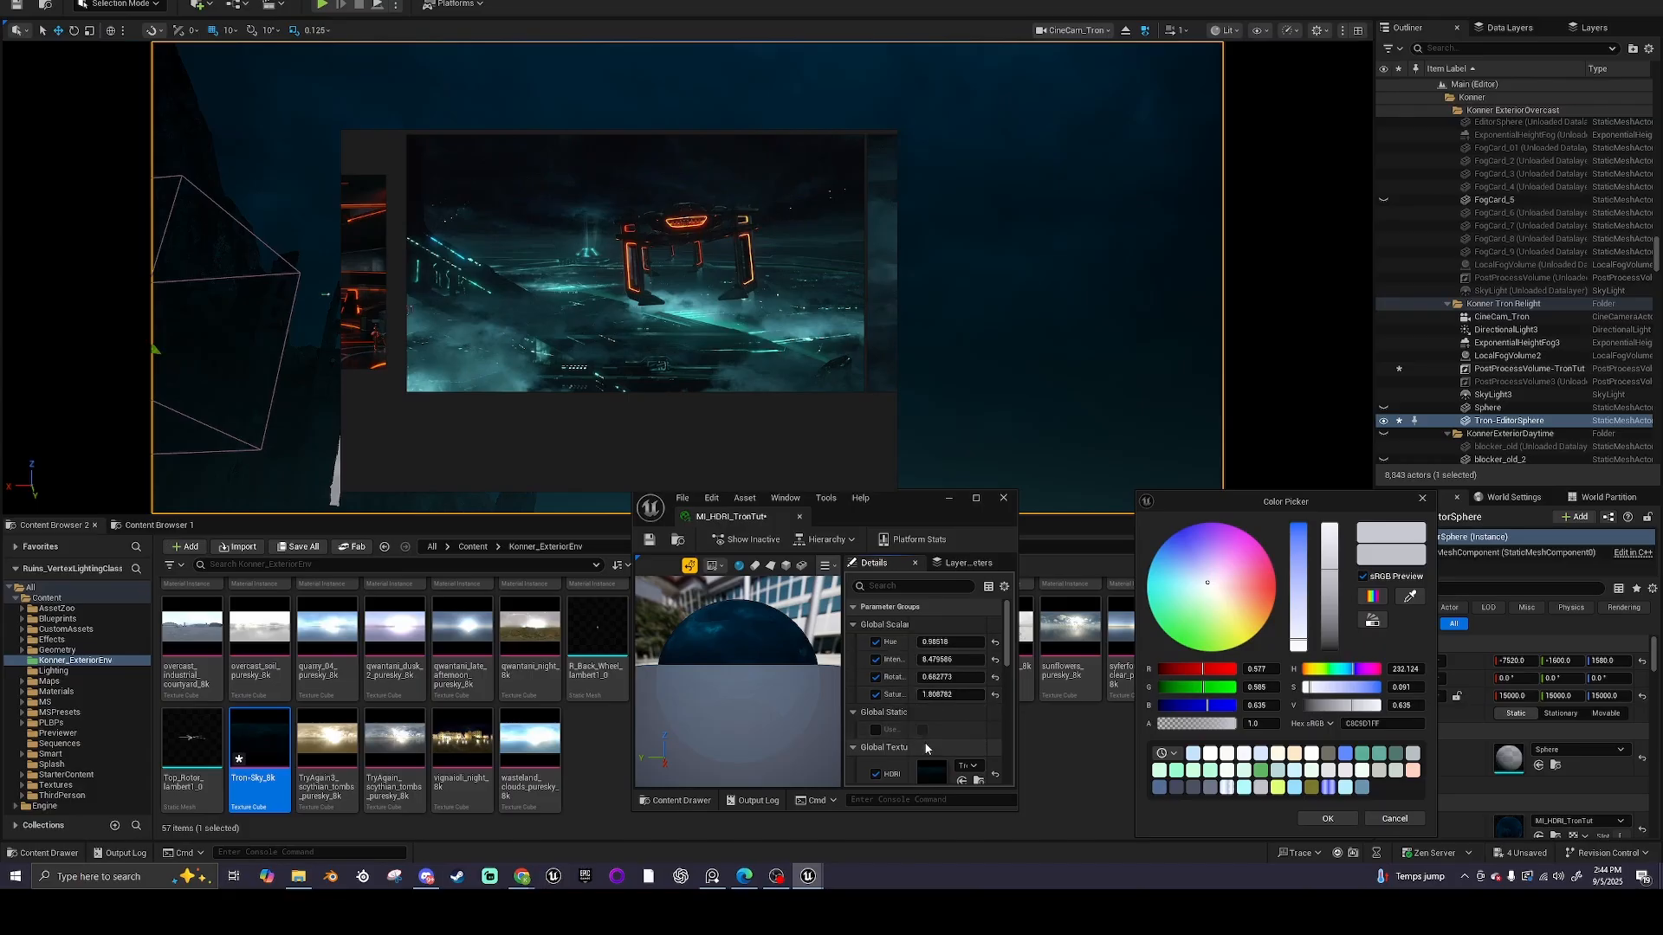
scroll(960, 744, "down", 2)
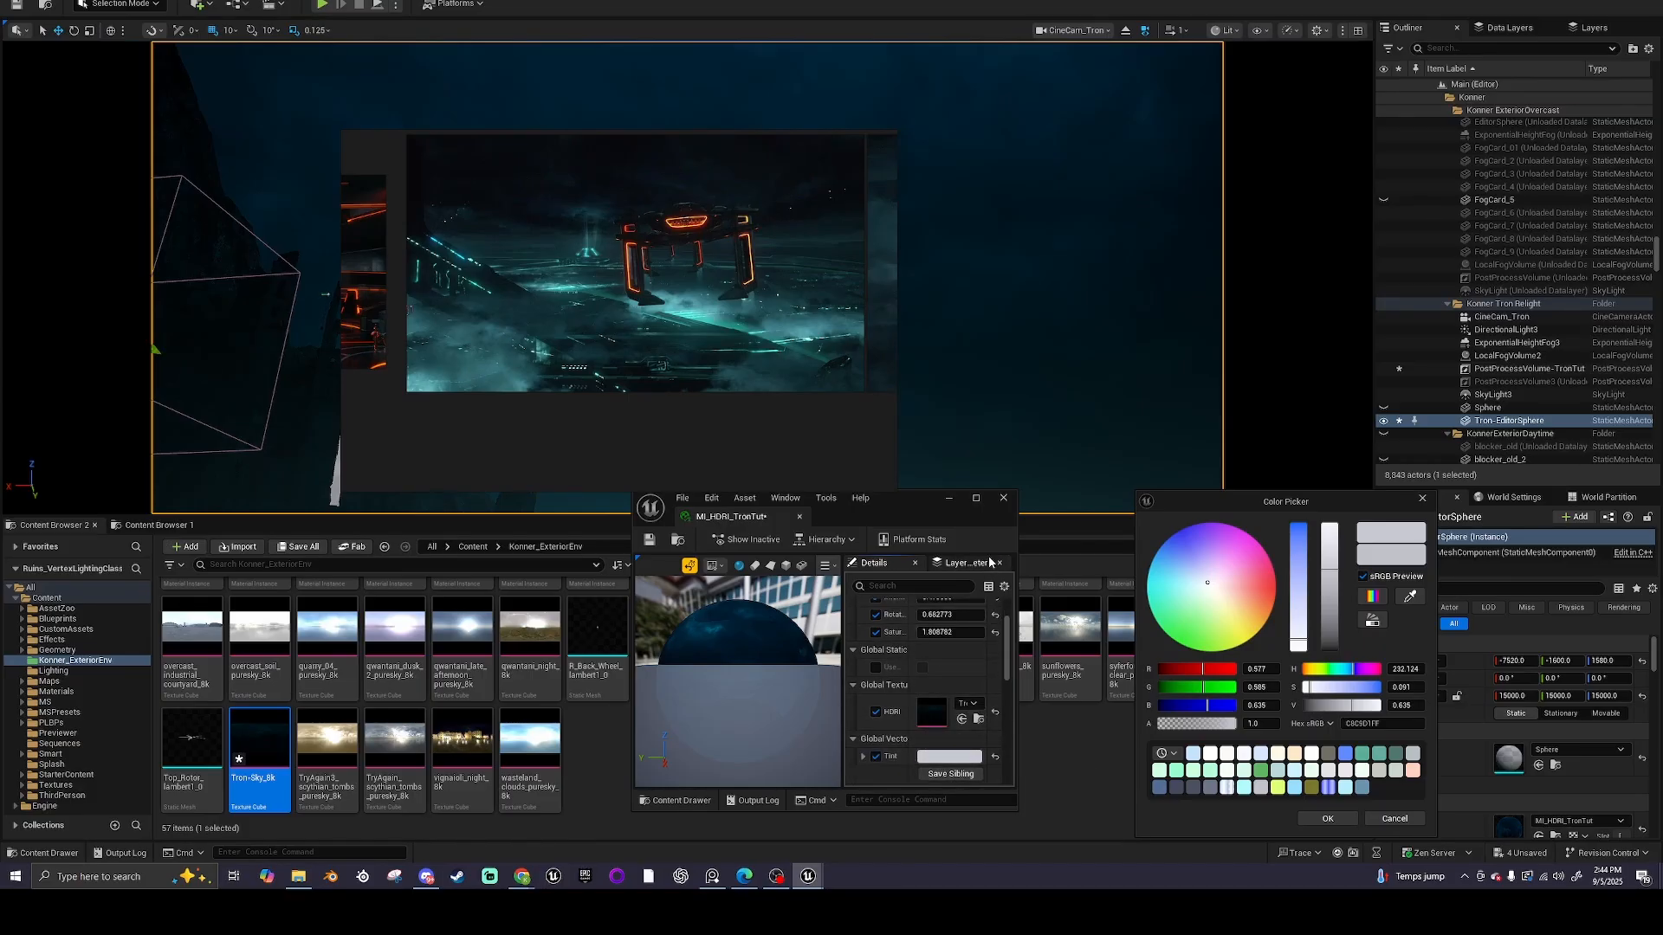
scroll(935, 728, "down", 6)
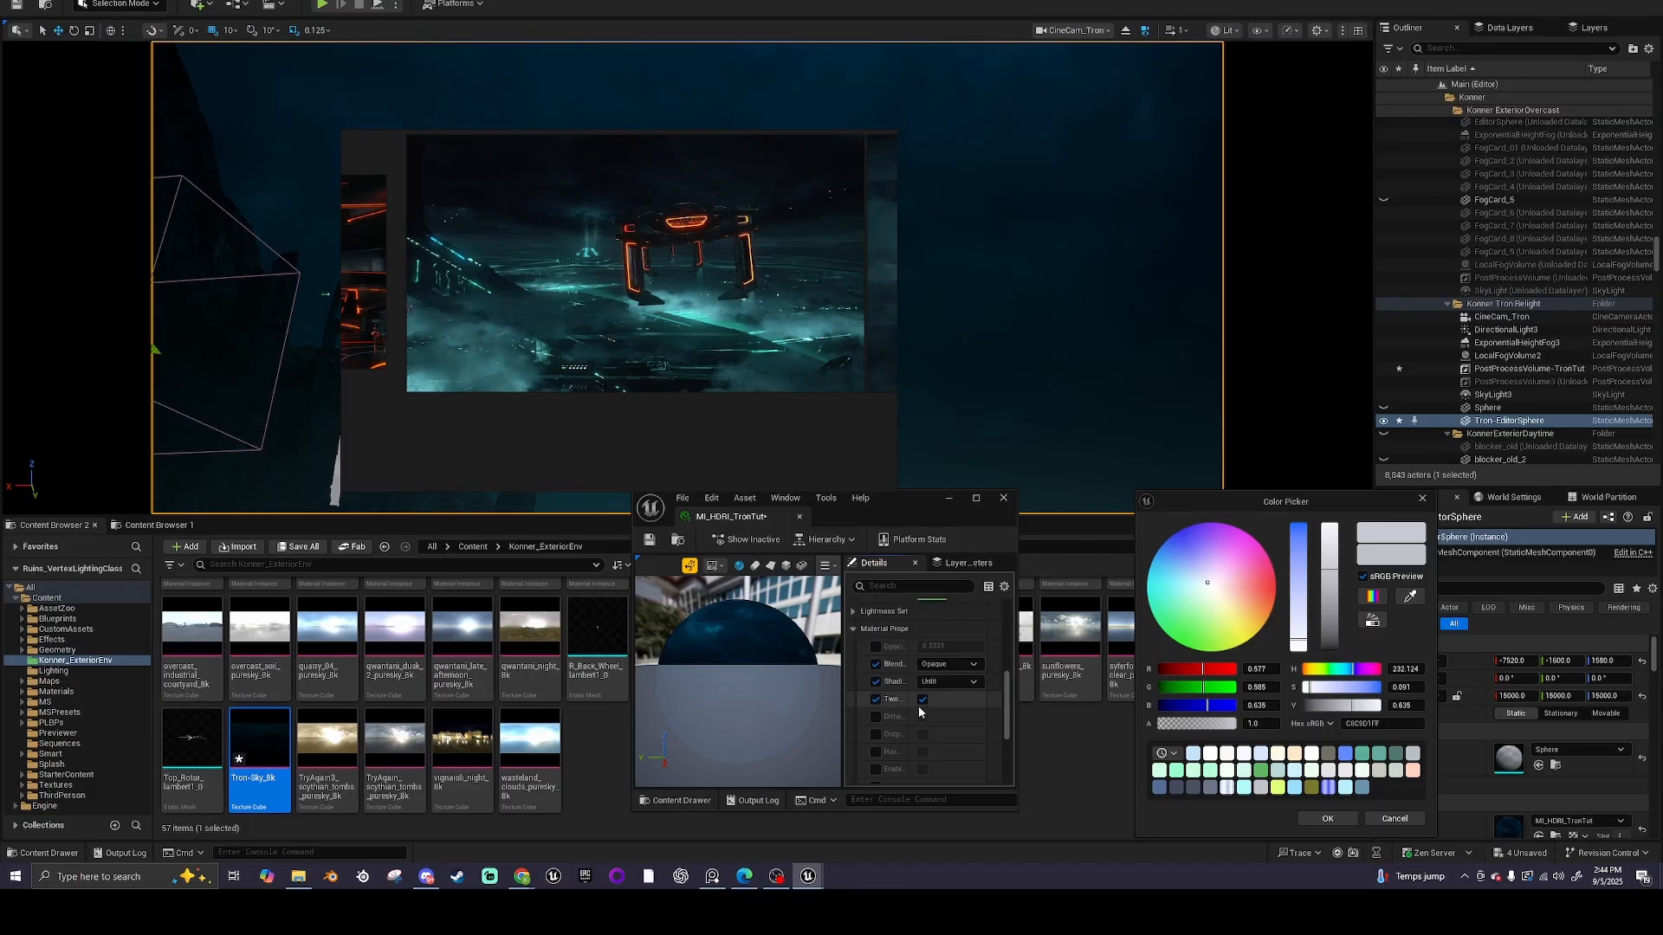
left_click(922, 720)
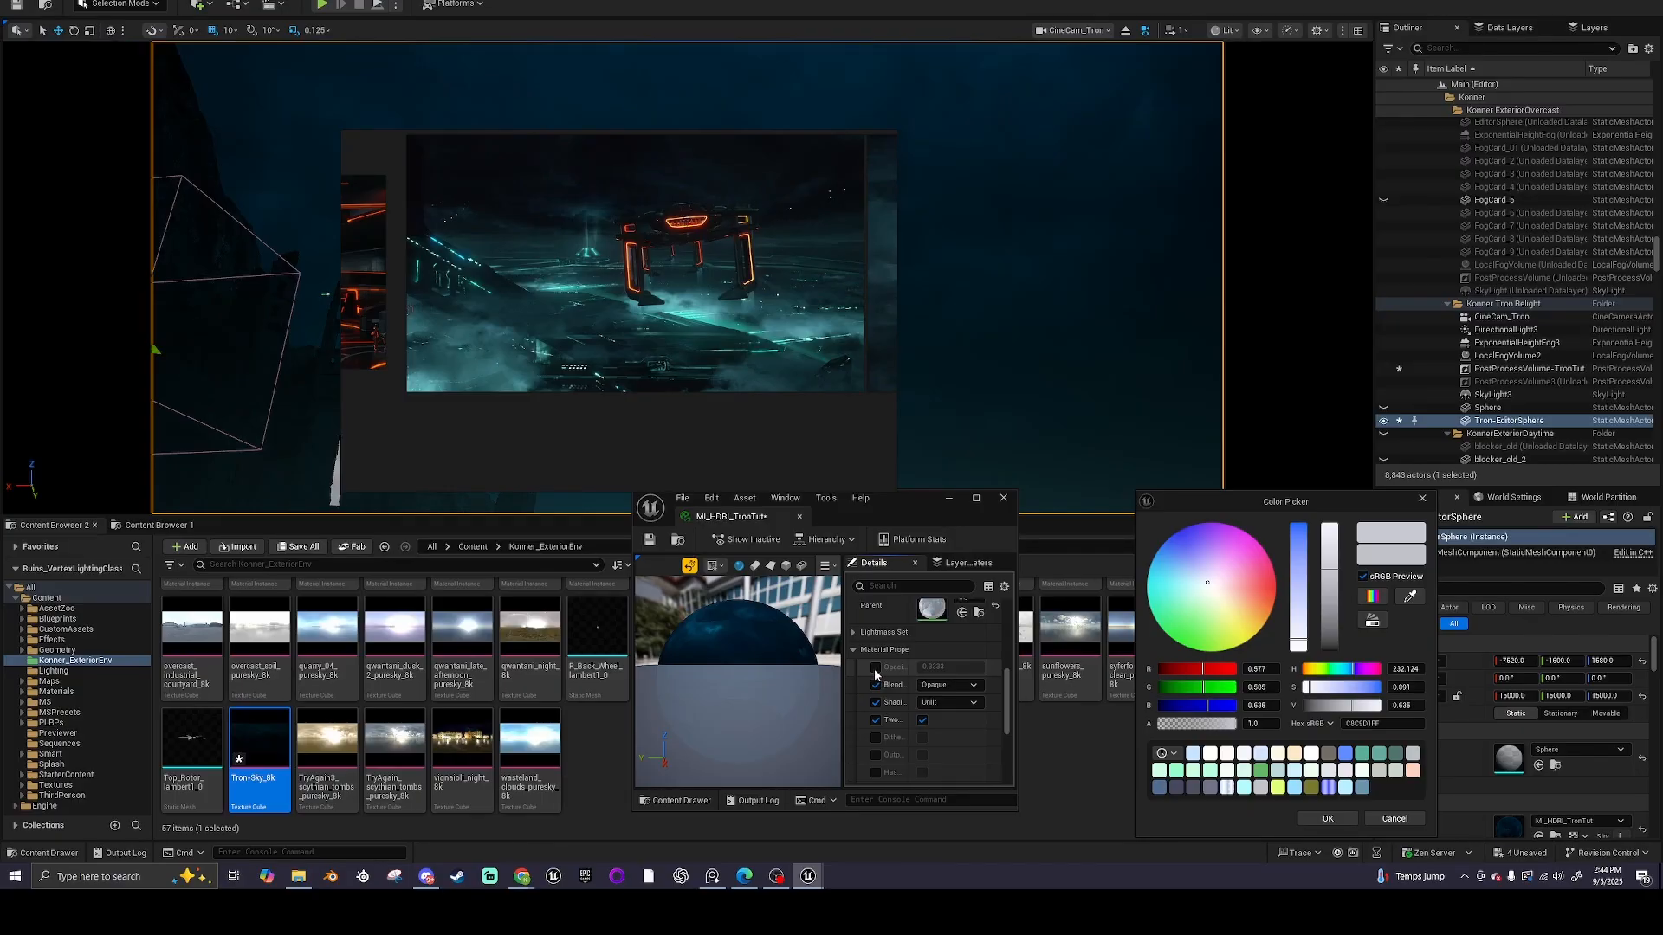
left_click_drag(913, 513, 958, 514)
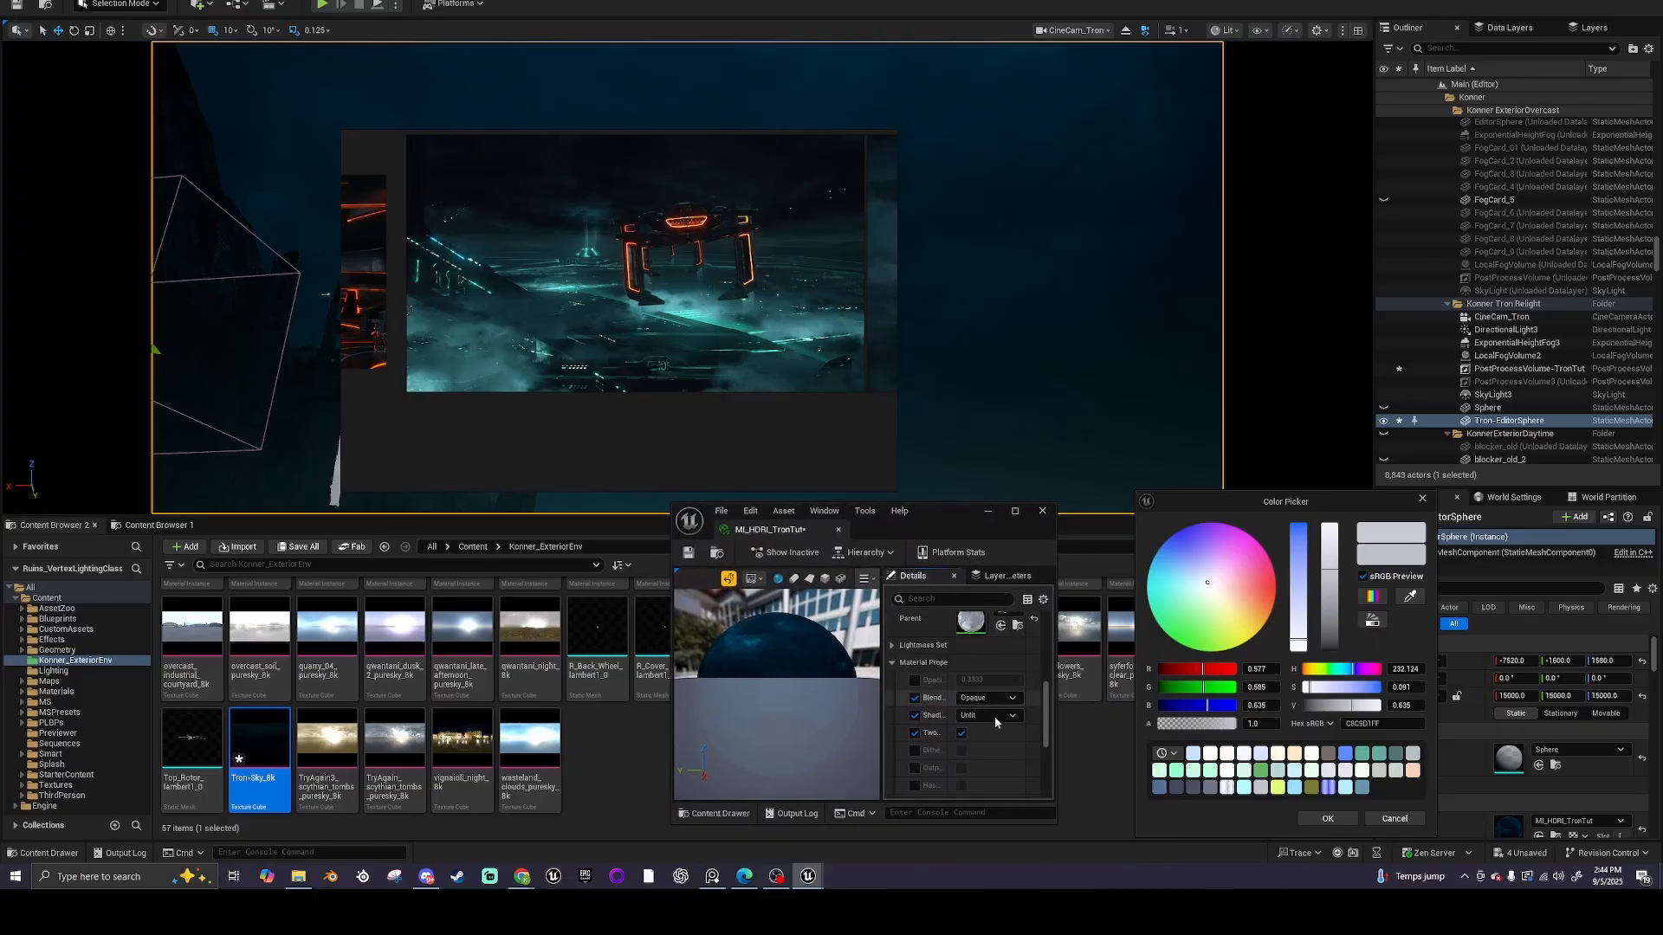
scroll(989, 719, "down", 5)
scroll(984, 720, "down", 3)
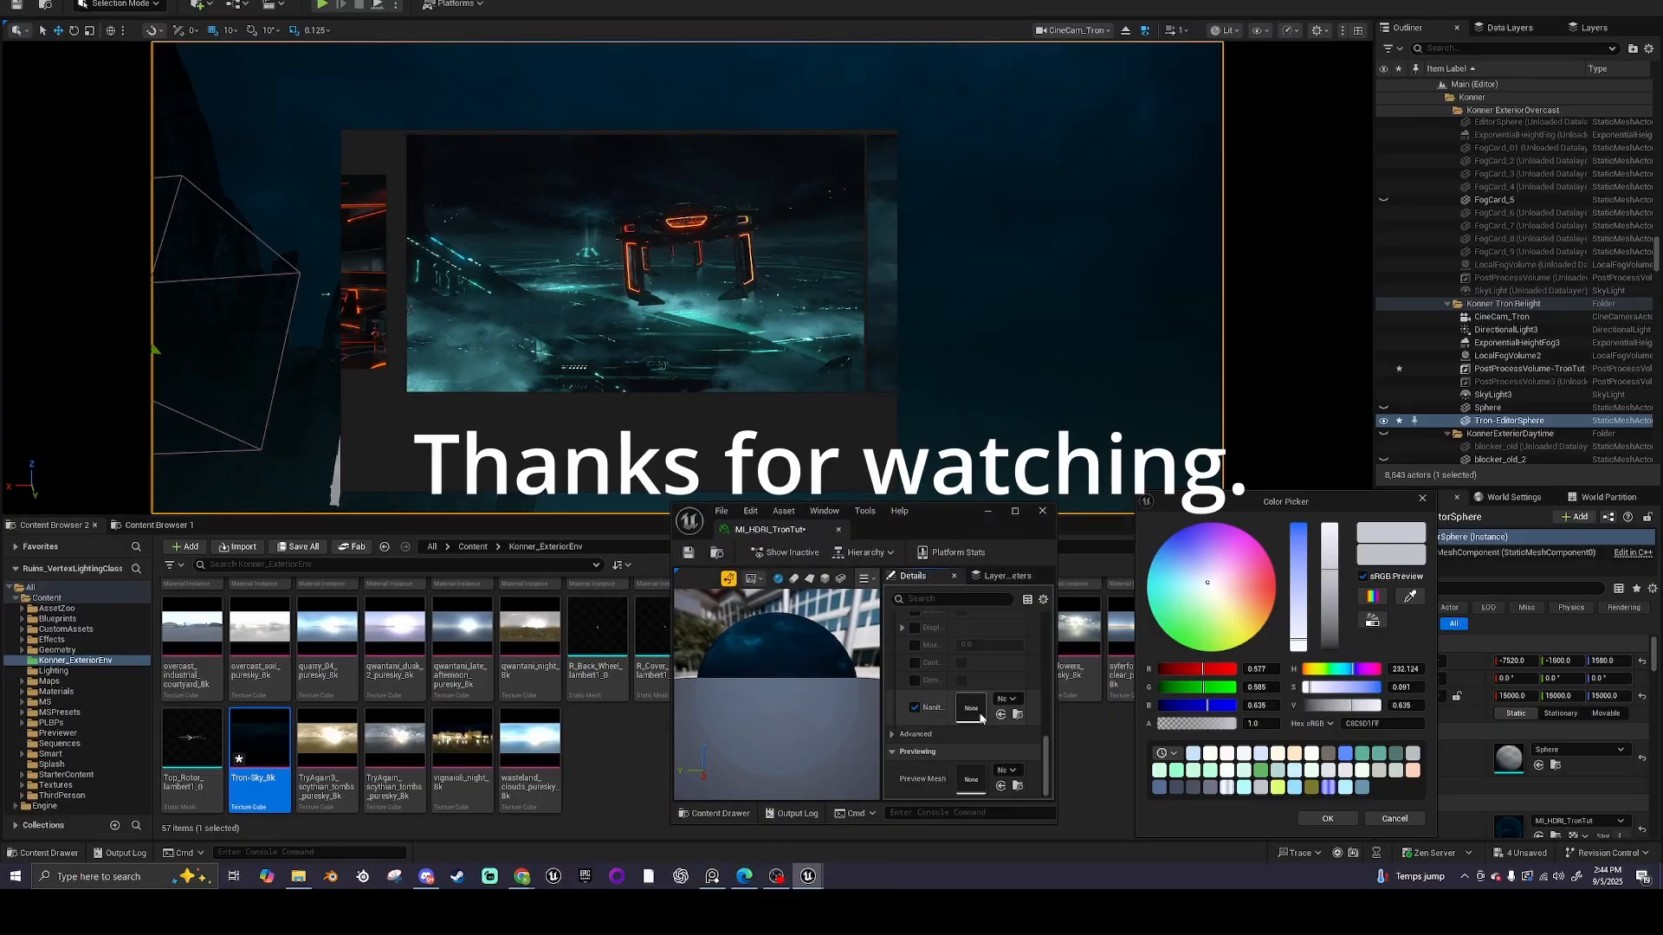
scroll(981, 711, "up", 8)
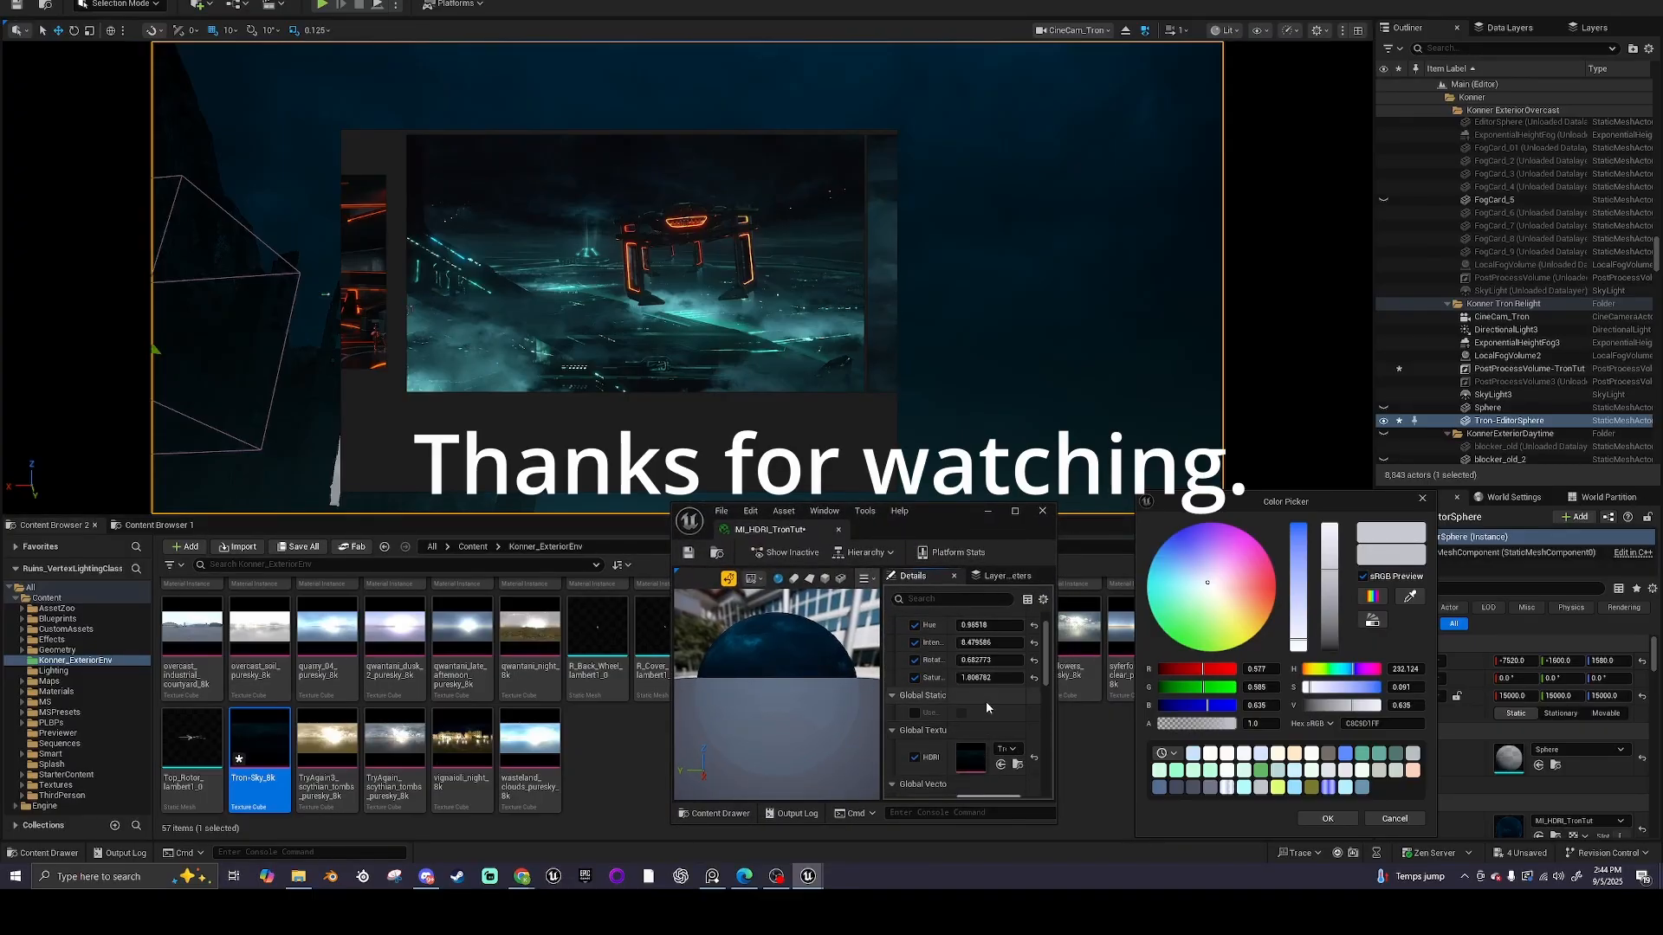